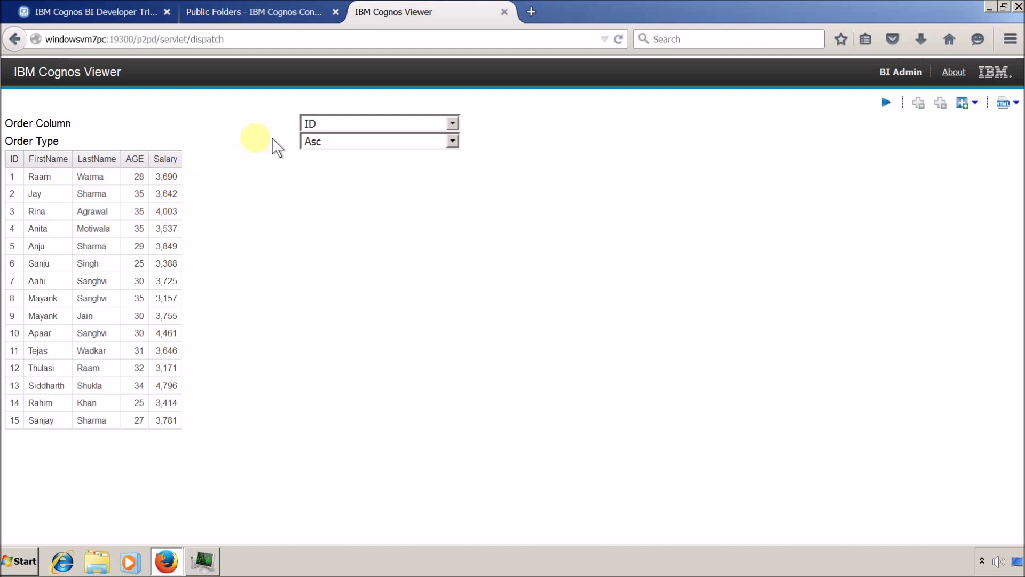
Examine the available options of the Order Column and Order Type prompts in the employee report
click(369, 123)
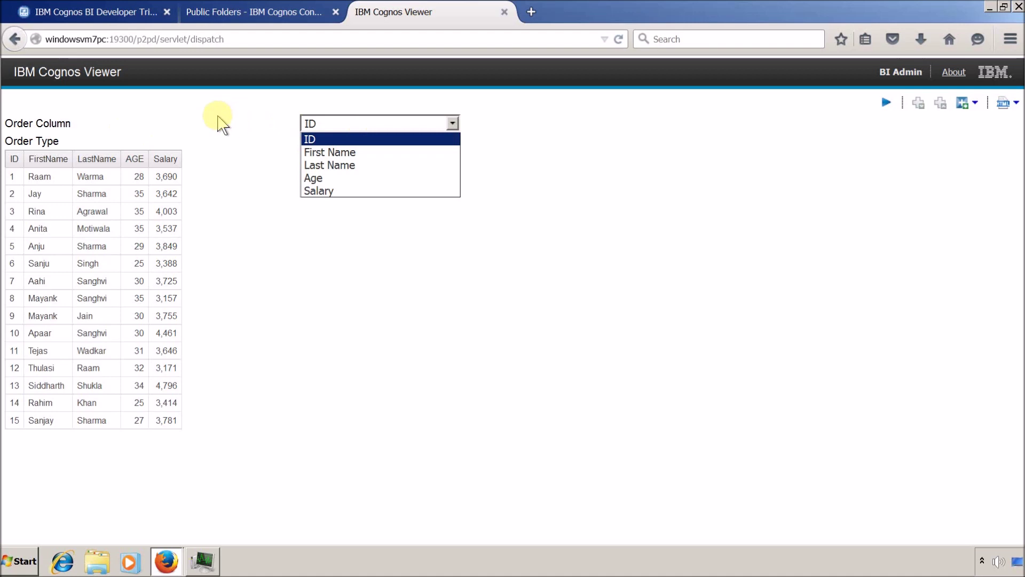
click(233, 143)
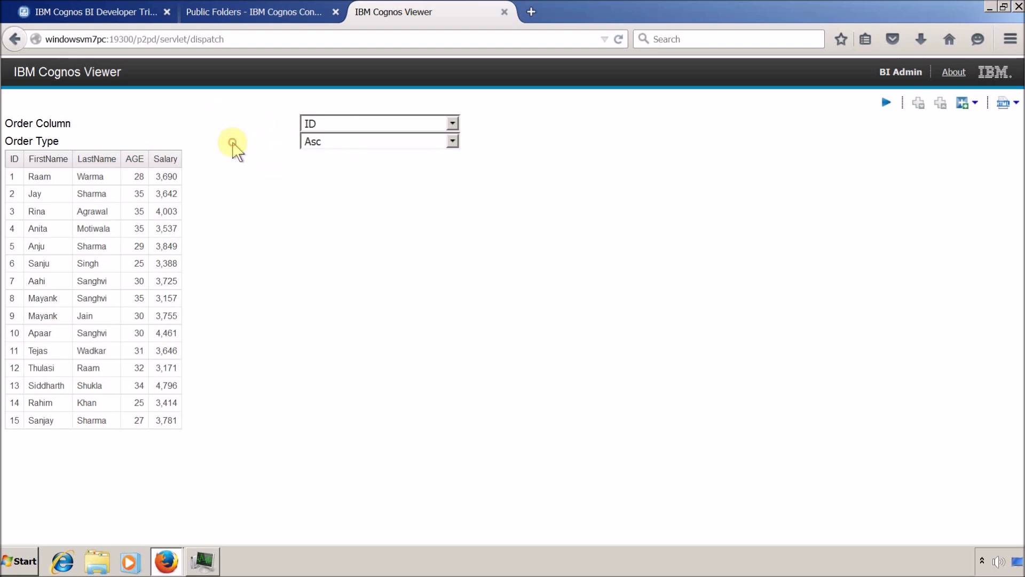
click(315, 143)
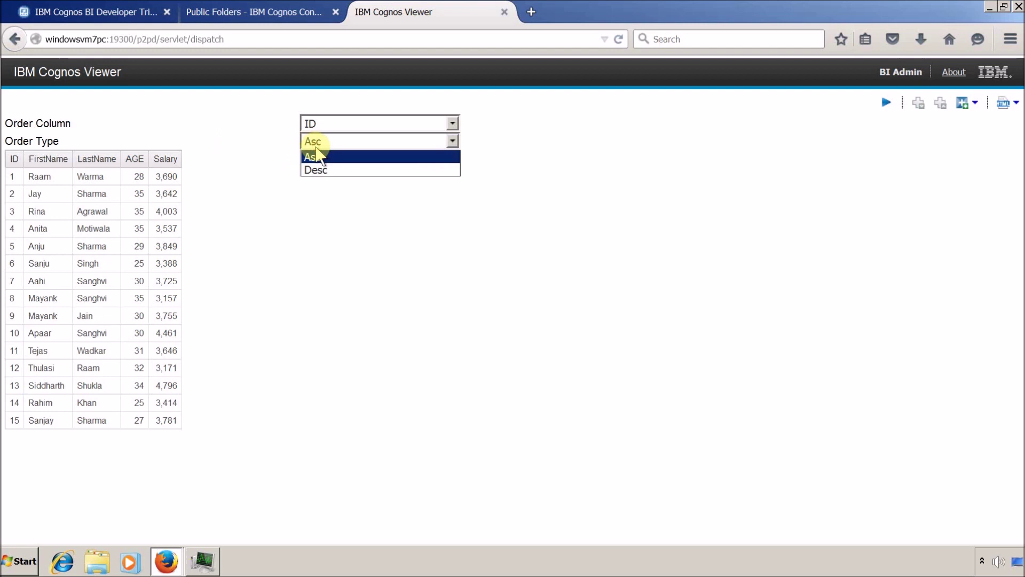
click(252, 127)
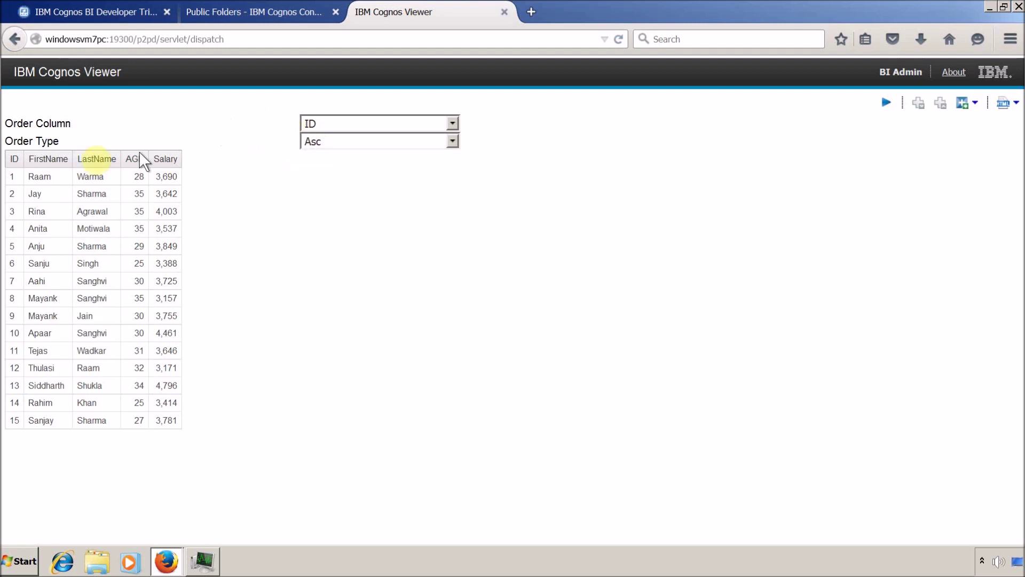
click(377, 123)
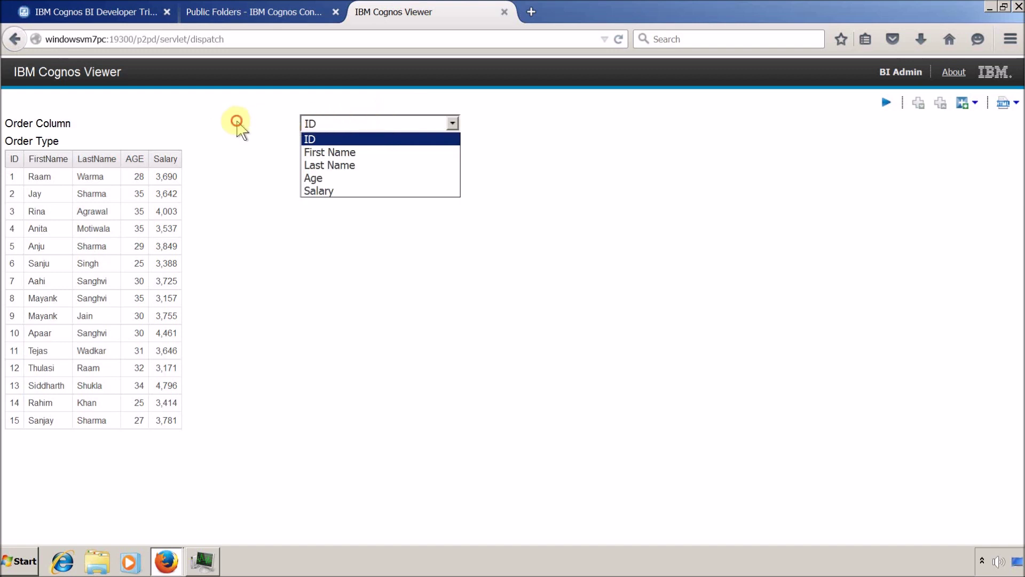
click(236, 122)
click(381, 140)
click(270, 143)
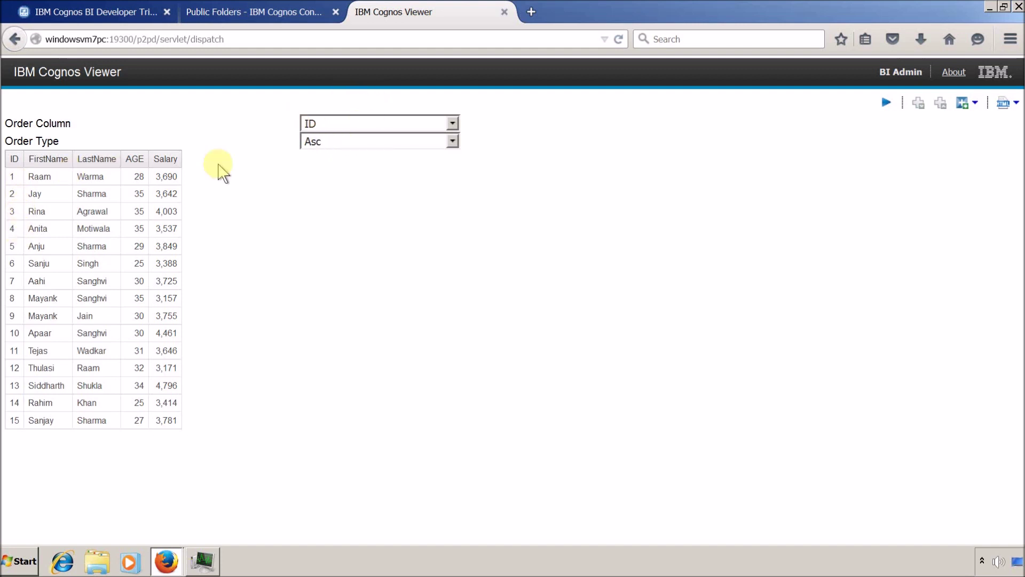
Test the sorting prompts with First Name in Asc and Desc order, and with Last Name in Desc order
click(453, 124)
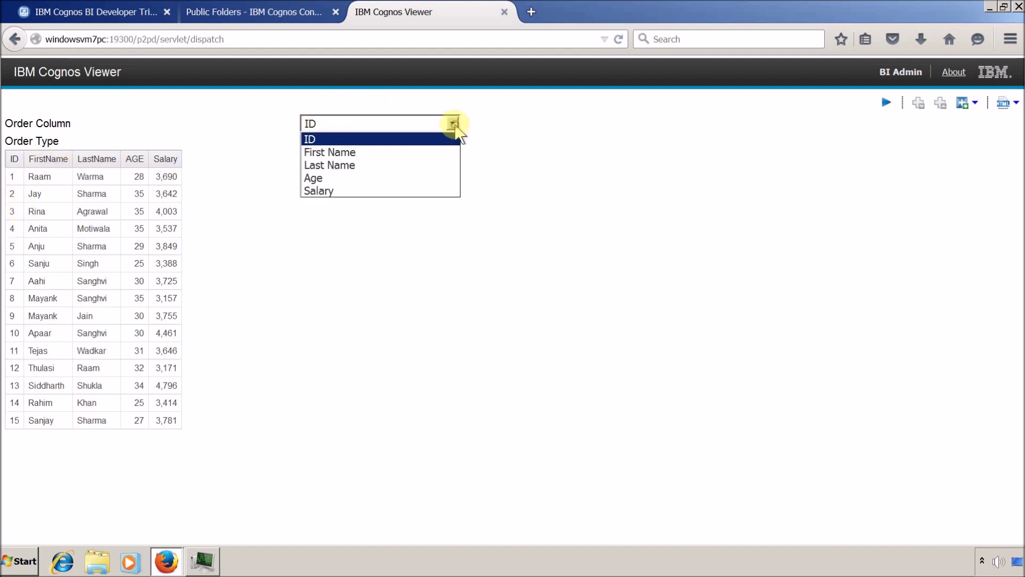
click(440, 152)
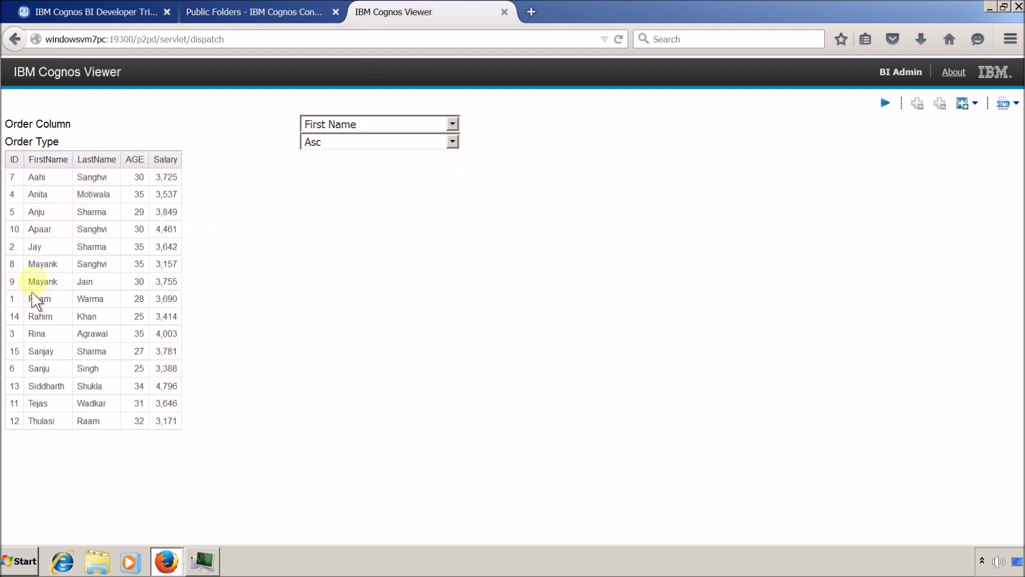
click(337, 146)
click(336, 171)
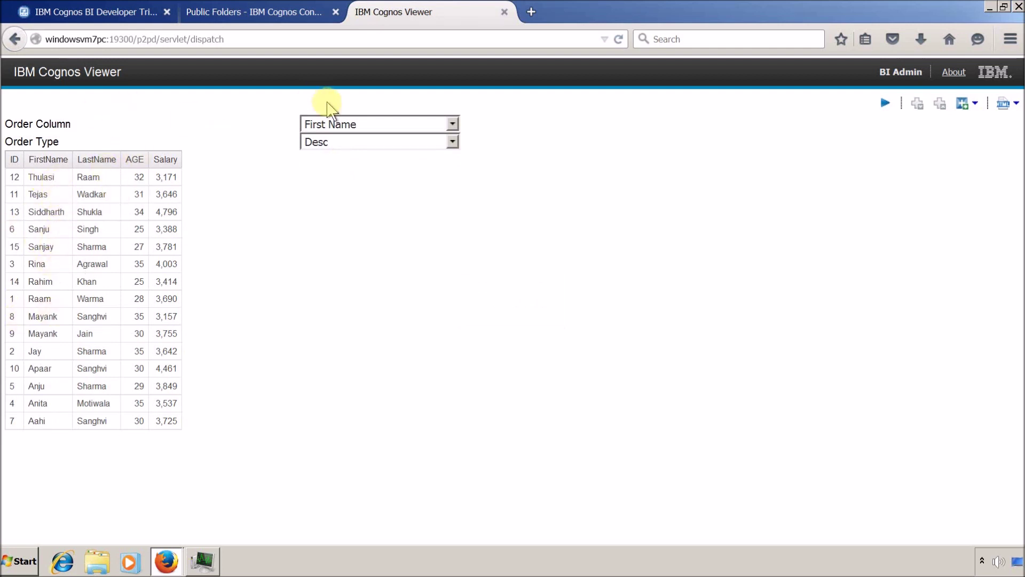
click(332, 123)
click(332, 165)
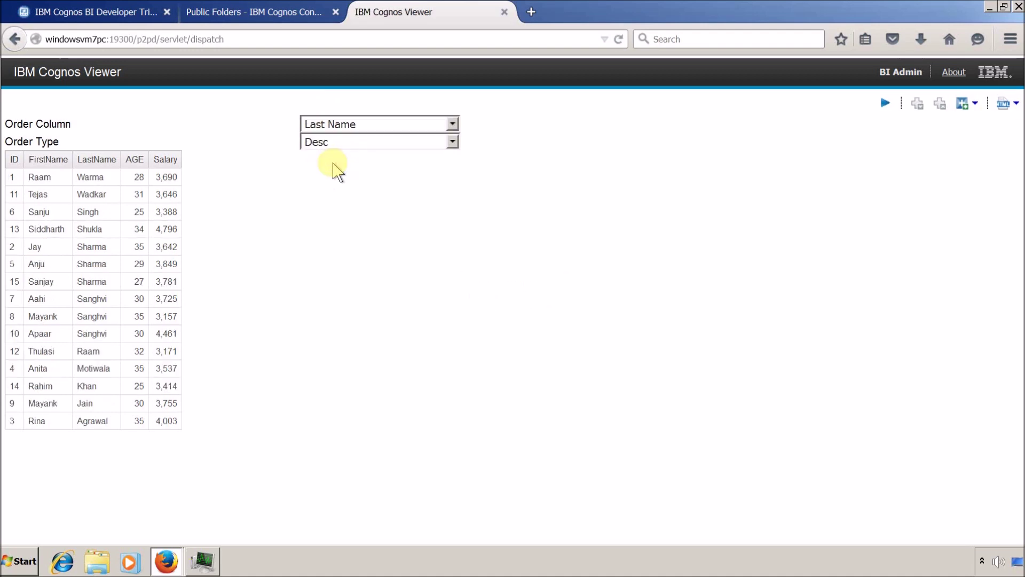
Switch to the Sort_Demo report in Report Studio and delete Page1 from the report pages
key(alt+Tab)
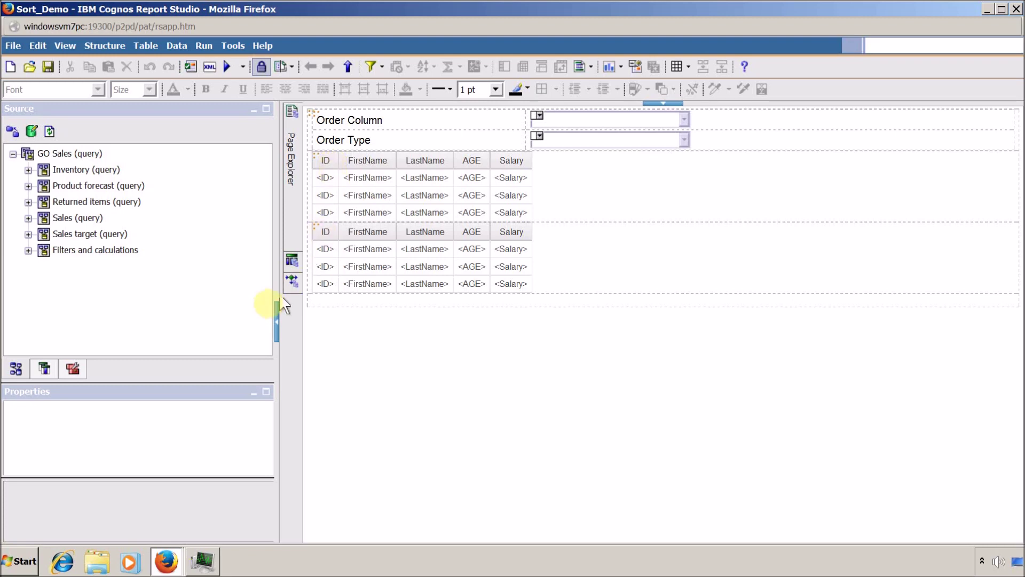
mouse_move(298, 149)
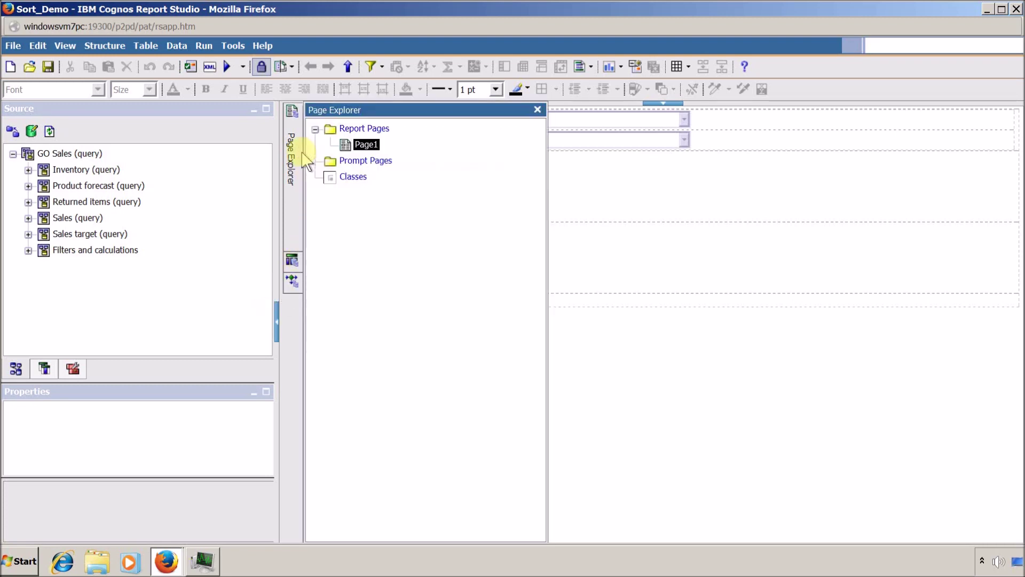
right_click(366, 147)
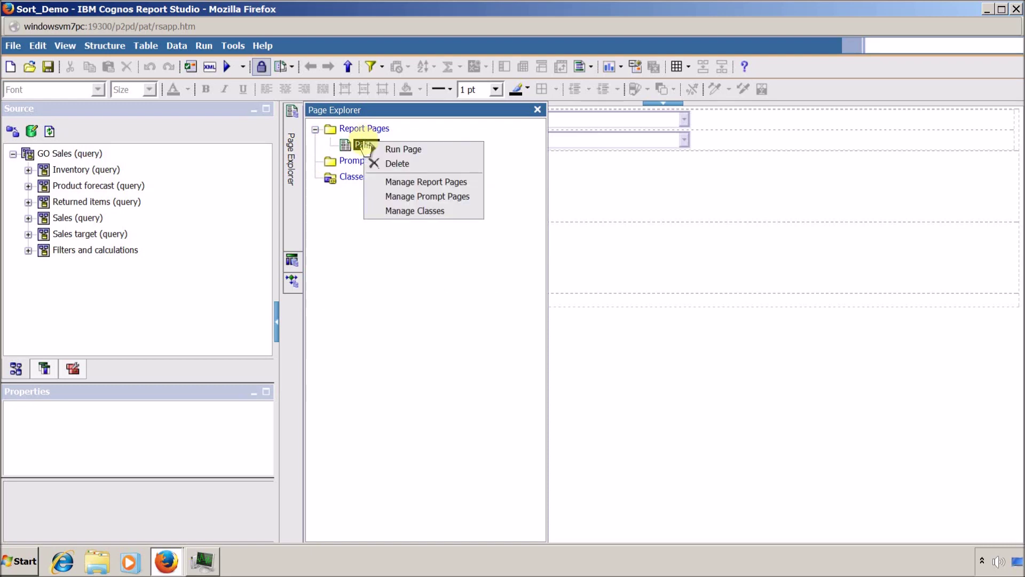
click(393, 162)
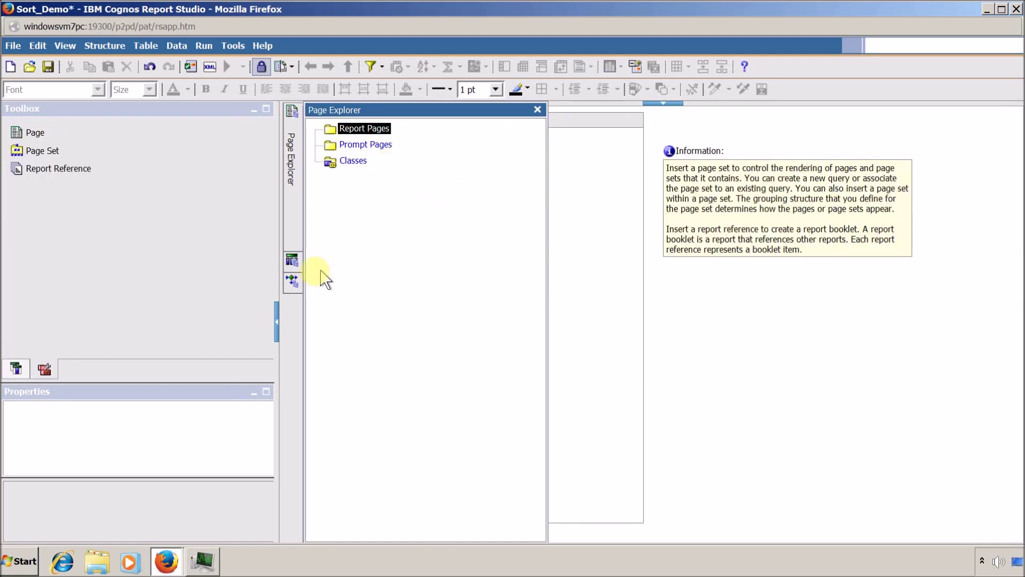
Delete the SV_ListRenderer string variable from the report's condition variables
mouse_move(294, 280)
click(356, 128)
click(359, 142)
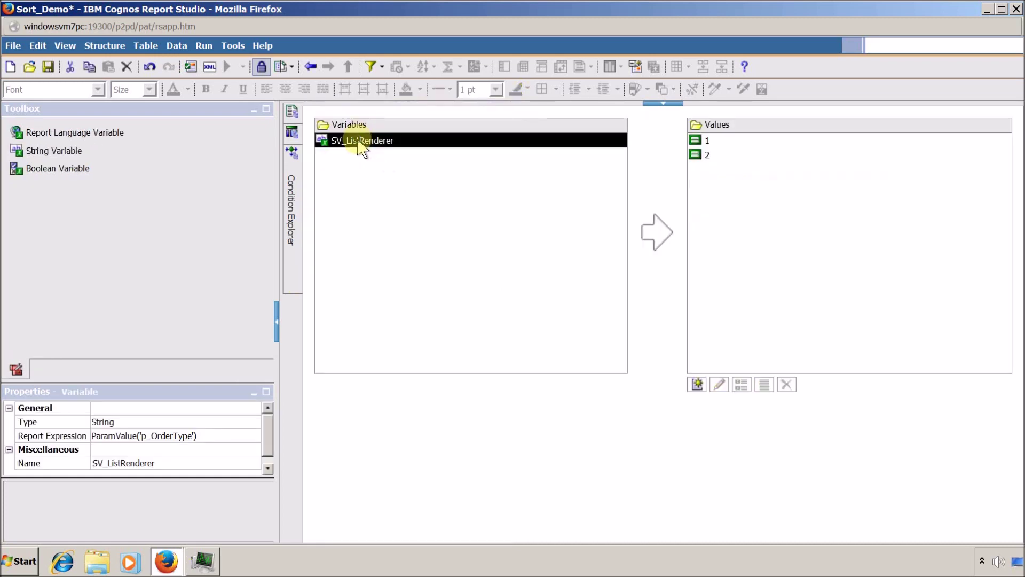
click(351, 188)
Add a new page to the report's empty Report Pages folder
mouse_move(293, 113)
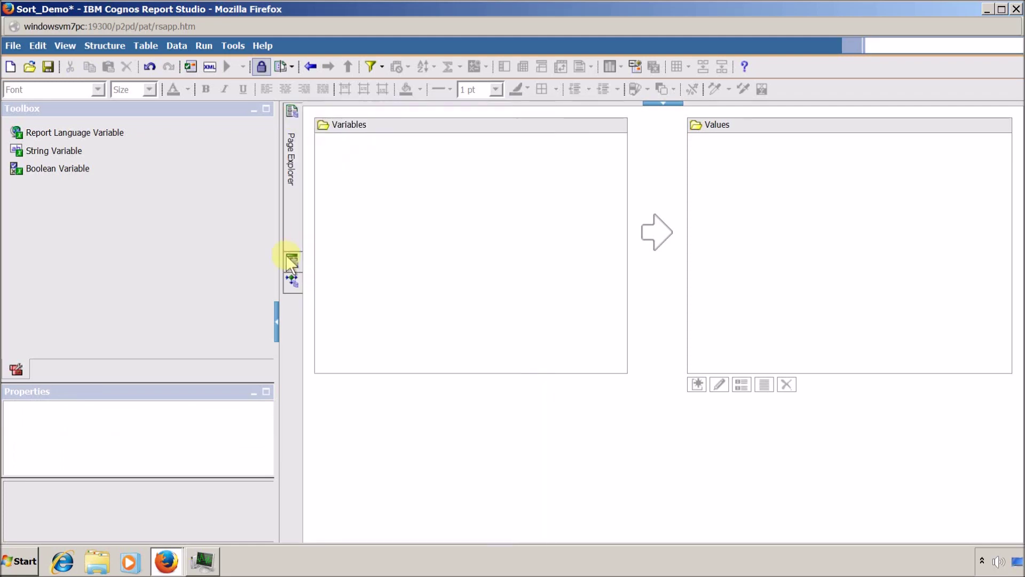
mouse_move(291, 268)
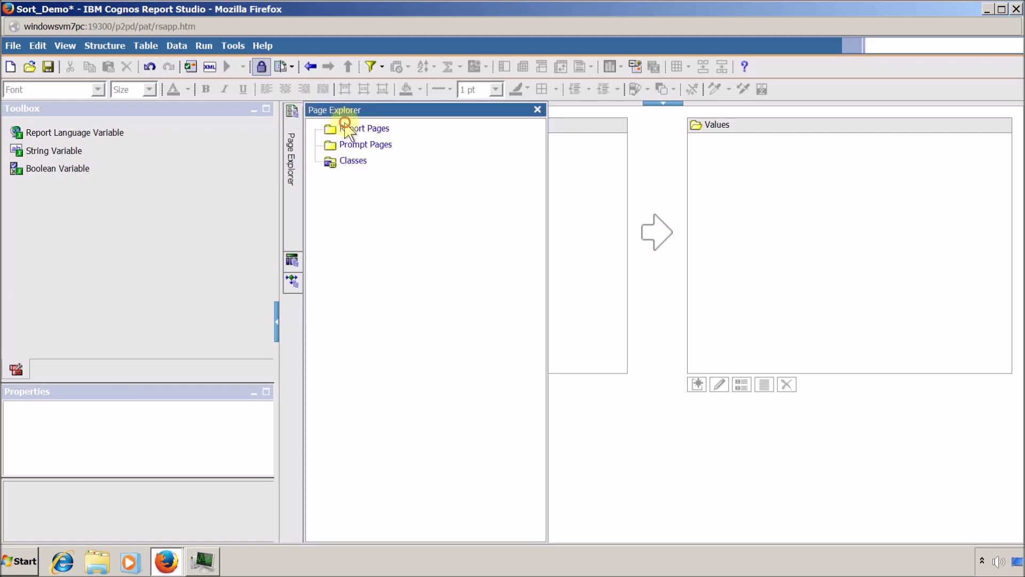
click(353, 128)
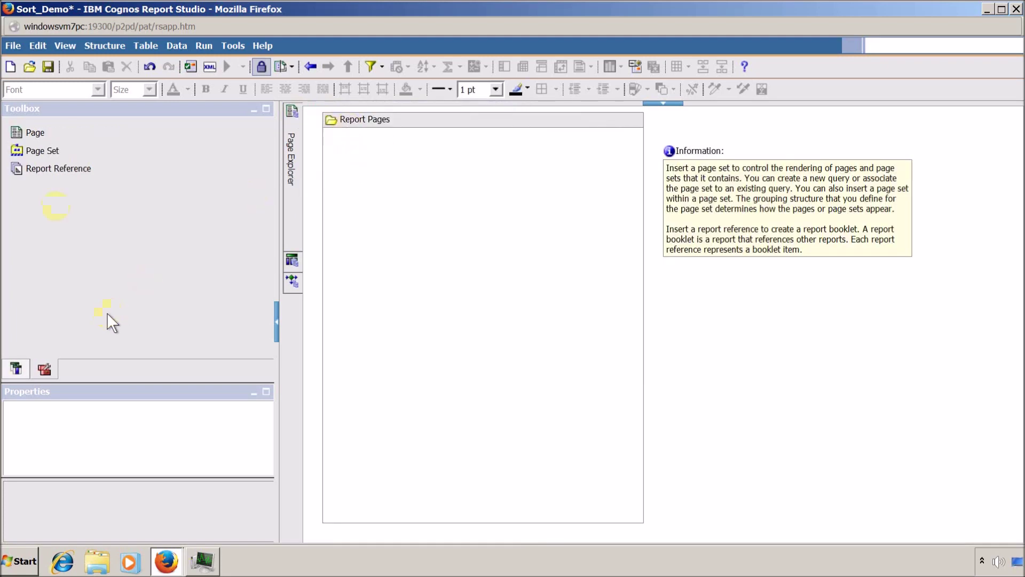
drag(32, 134, 456, 239)
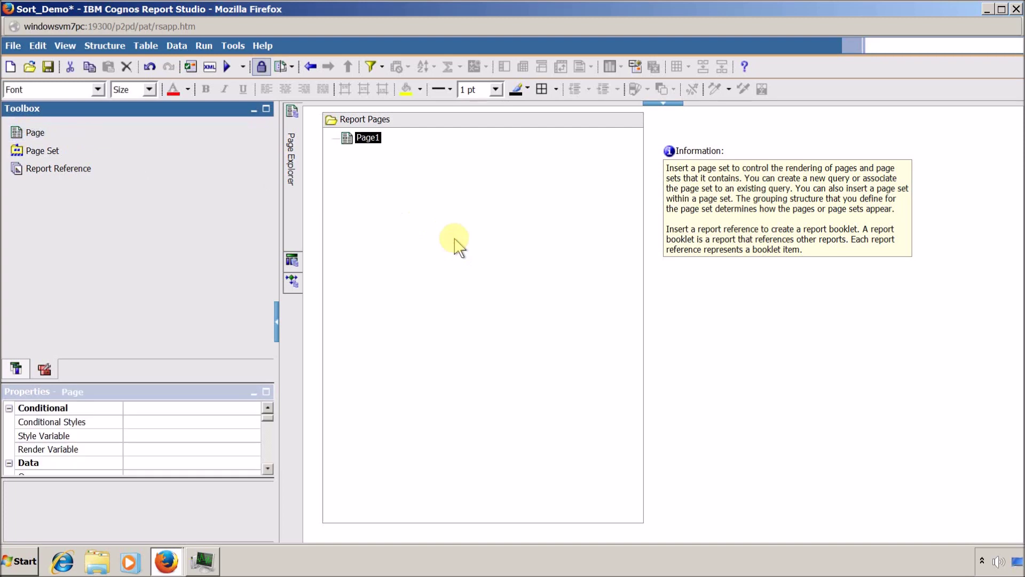
Rename the new report page as Custom Sorting Report and open its layout
click(266, 392)
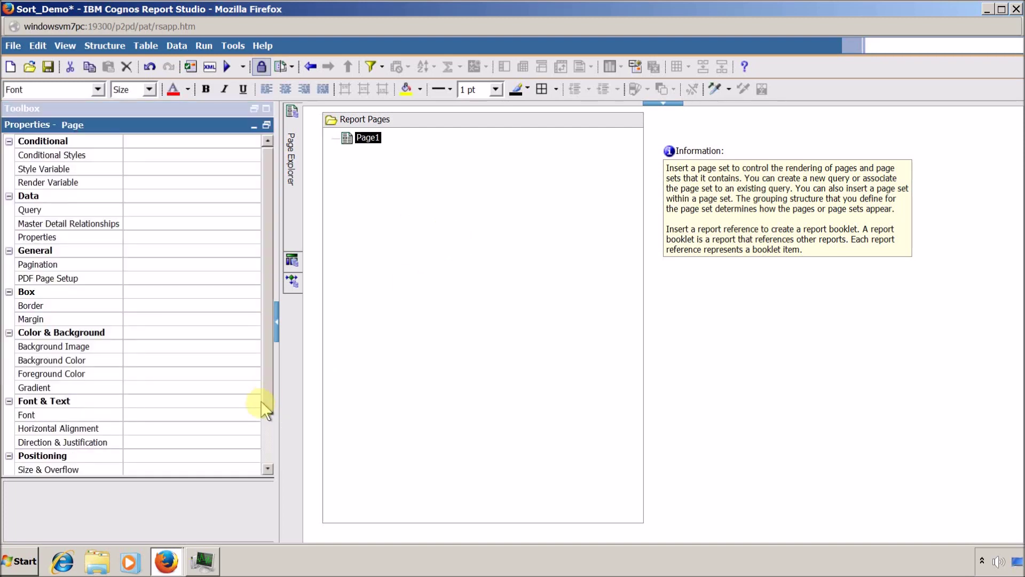
click(268, 438)
click(198, 444)
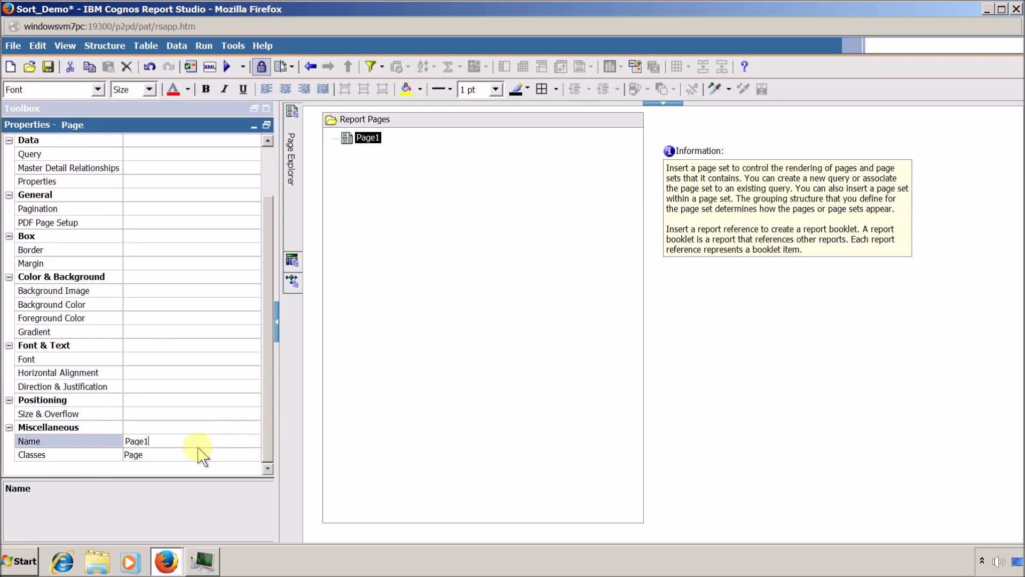
text(So)
text(Custom )
text(Report)
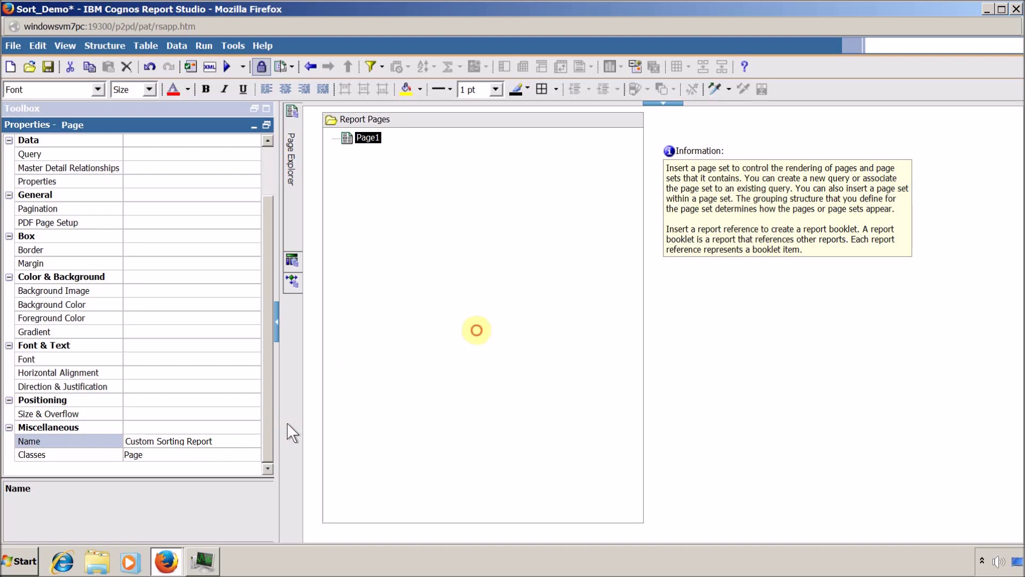
click(478, 335)
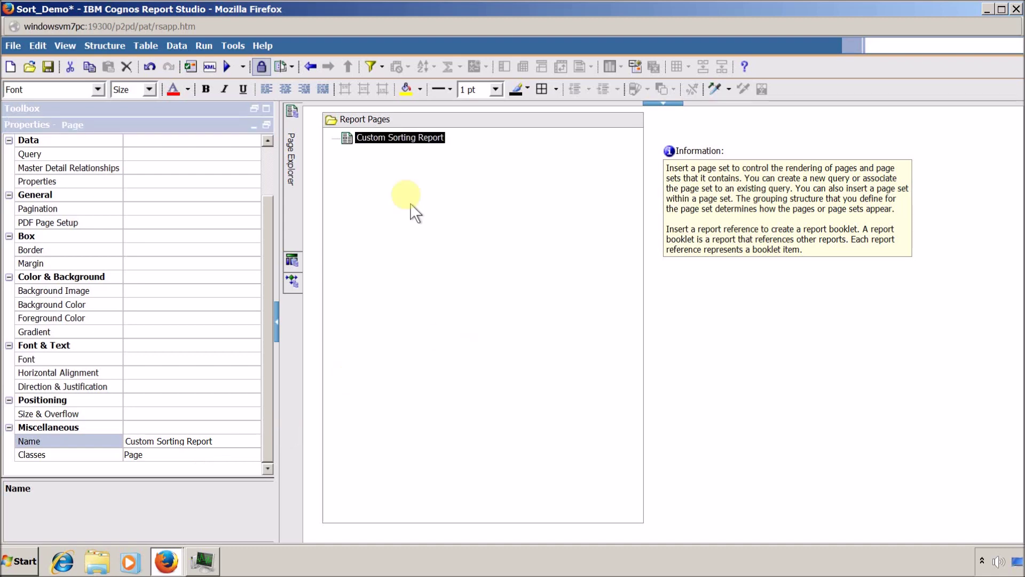
double_click(386, 141)
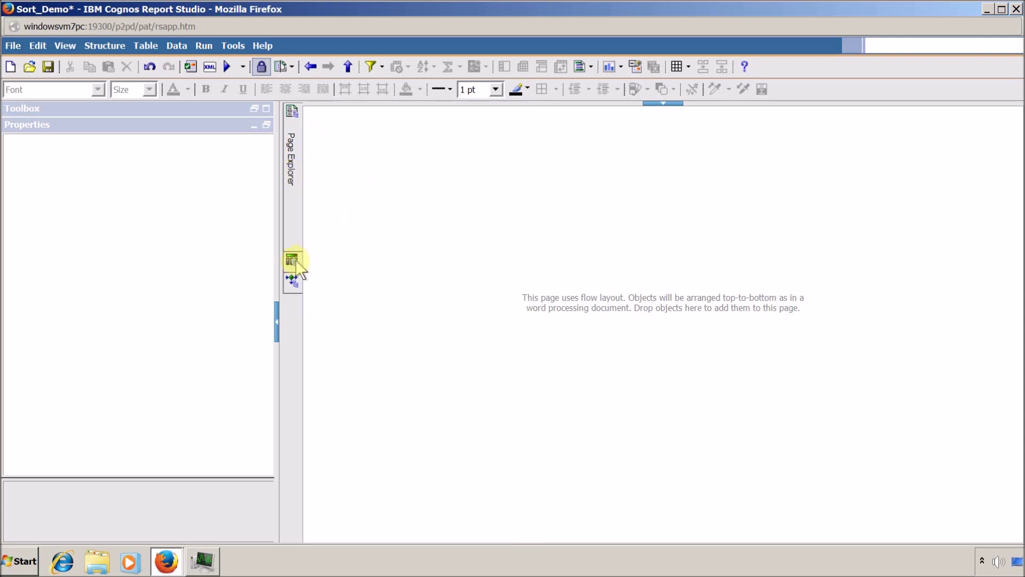
Add an SQL object with its linked query to the report's empty query workspace
mouse_move(292, 260)
click(354, 129)
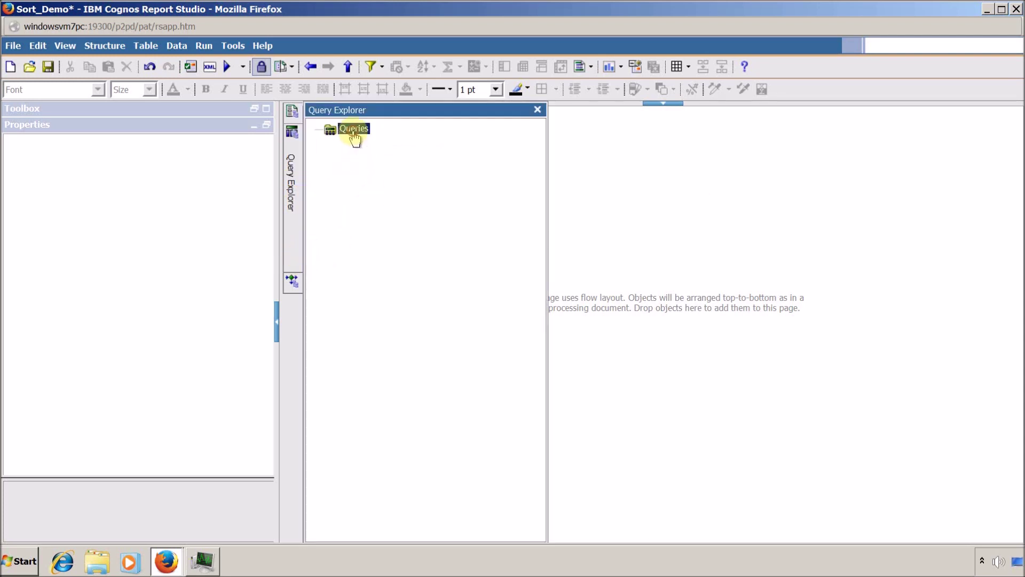
click(257, 132)
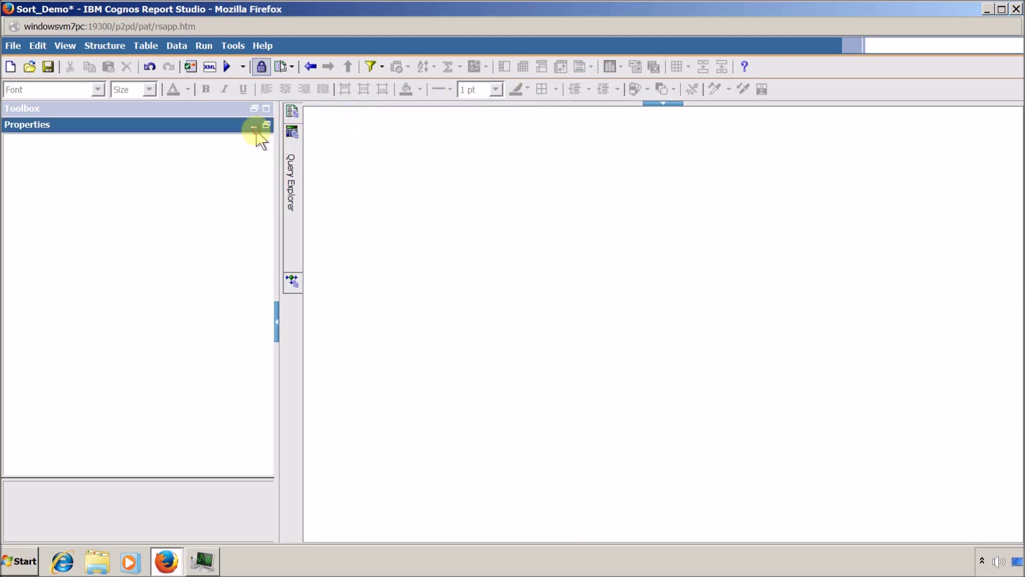
click(254, 128)
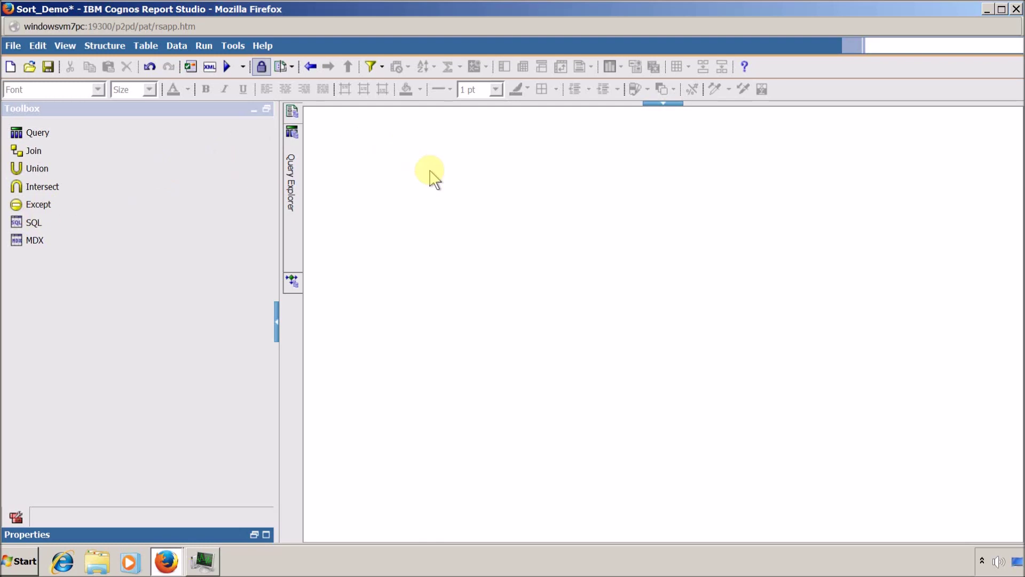
drag(16, 229, 494, 231)
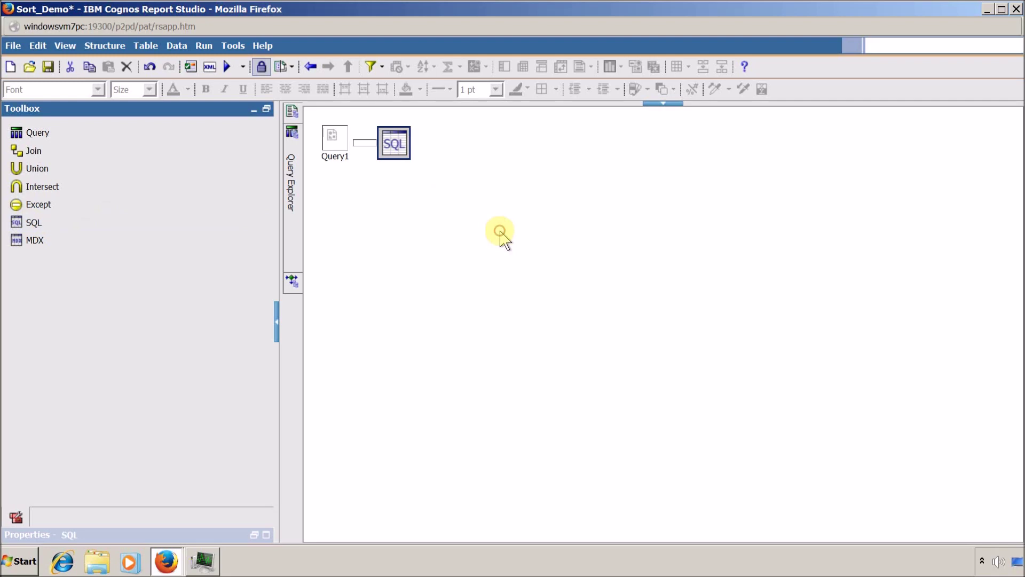
Rename the query linked to the SQL object as Q_Employee
click(340, 151)
click(267, 535)
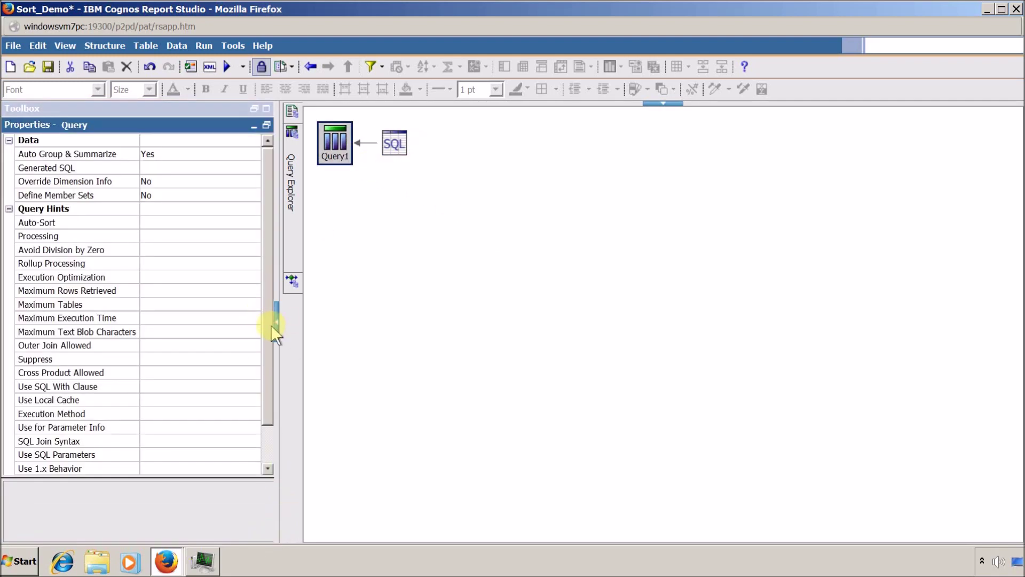
drag(271, 325, 275, 408)
click(234, 451)
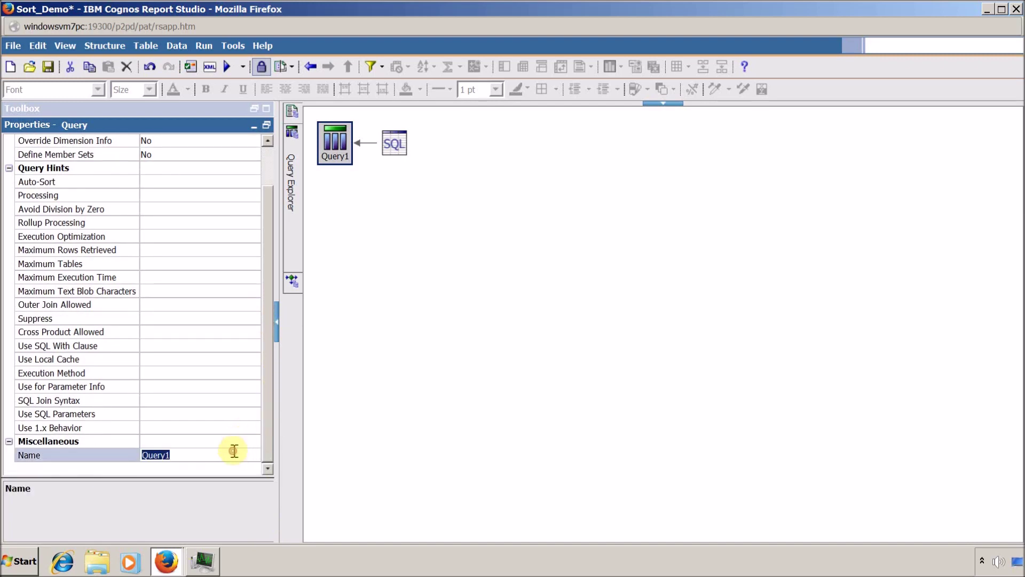
text(Q_Employee)
key(Return)
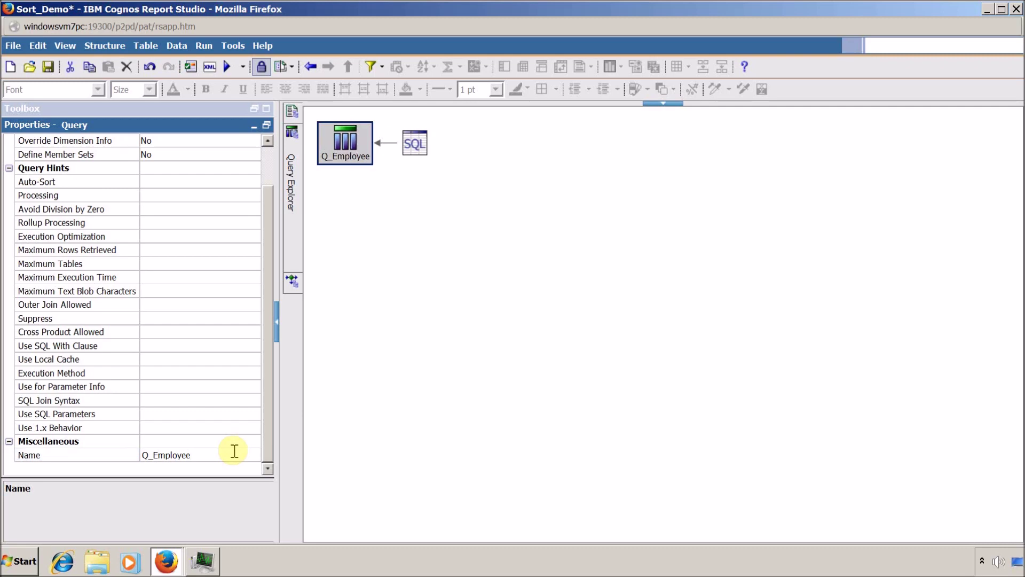
Set the data source of the SQL object linked to Q_Employee to TestDB
click(414, 149)
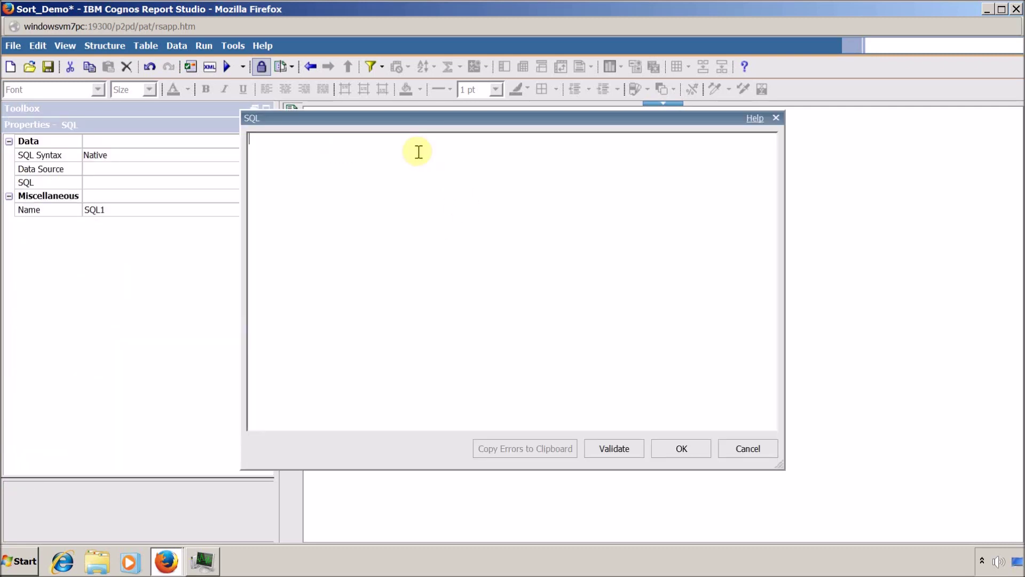
click(743, 452)
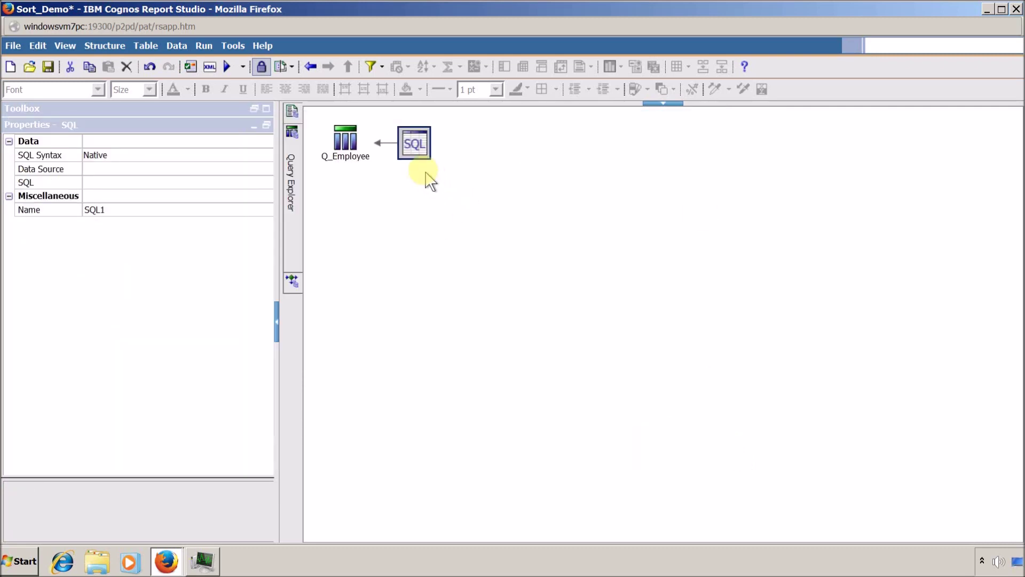
click(193, 169)
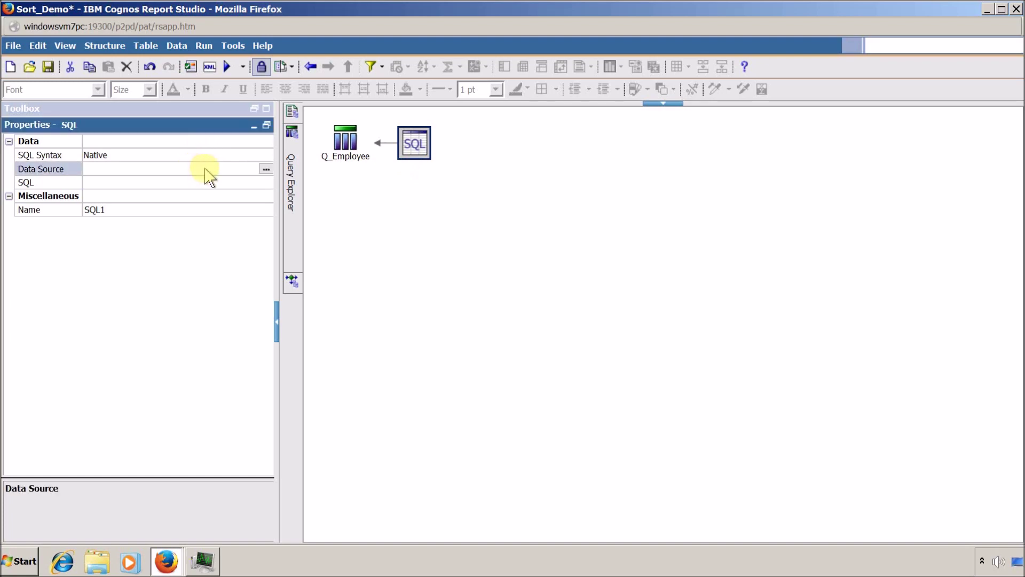
click(264, 170)
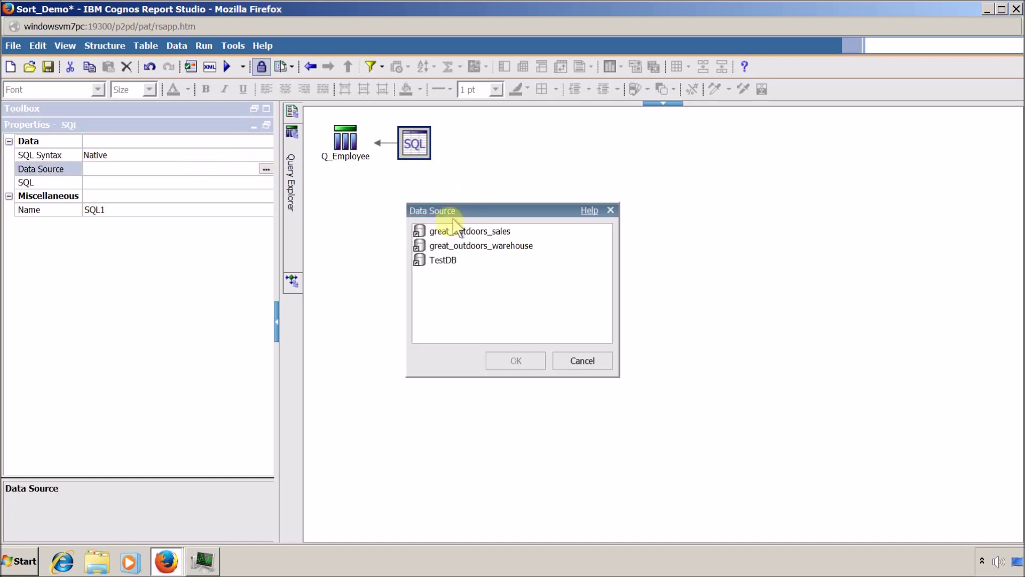
click(443, 261)
click(525, 362)
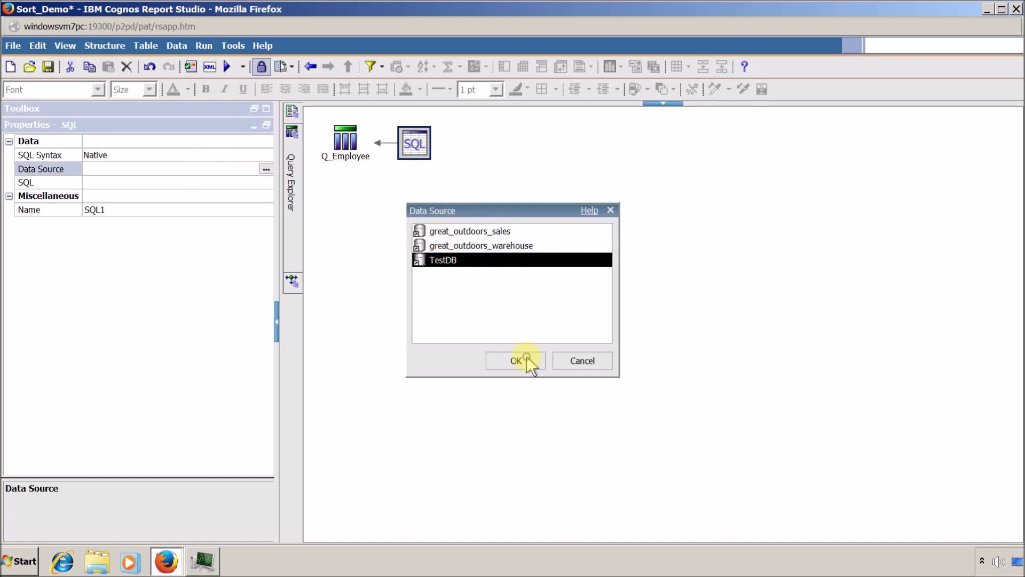
Rename the SQL object linked to Q_Employee as SQL_Employee
click(215, 212)
text(SQL)
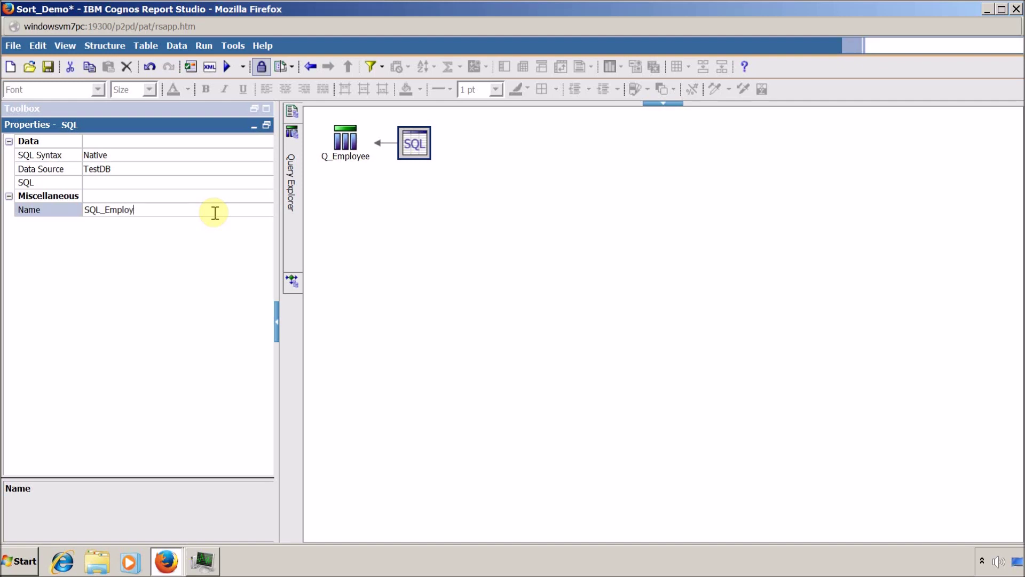
key(Return)
Define the SQL_Employee statement as SELECT * FROM tblEmployee, validate it and accept it
double_click(422, 154)
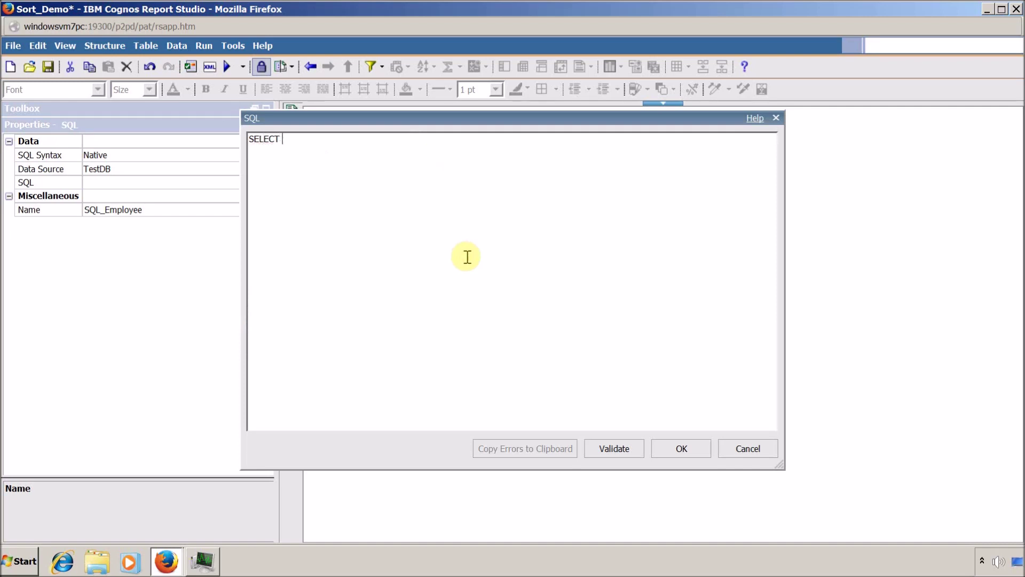
text(SELECT * FROM tblEmployee)
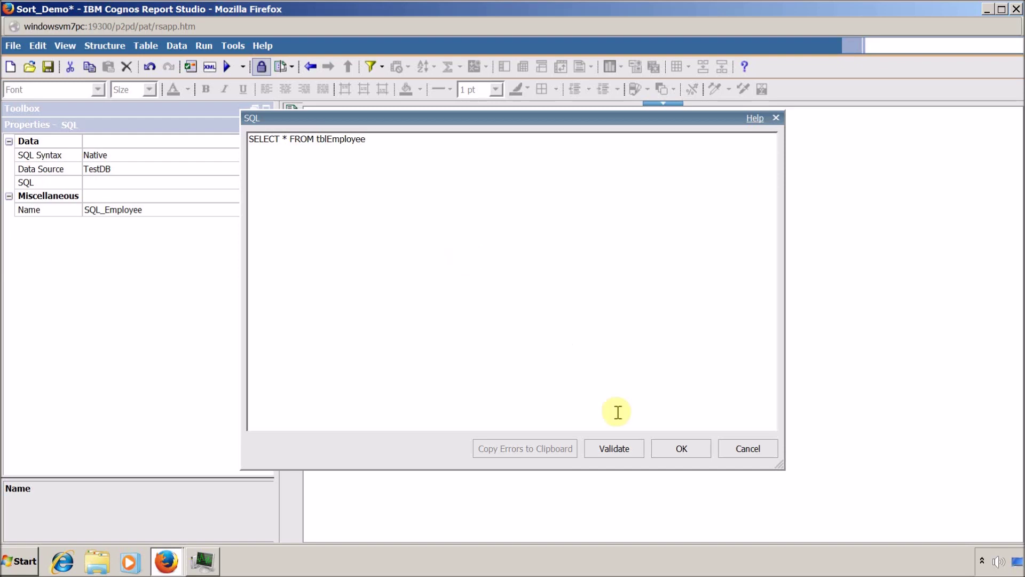
click(613, 448)
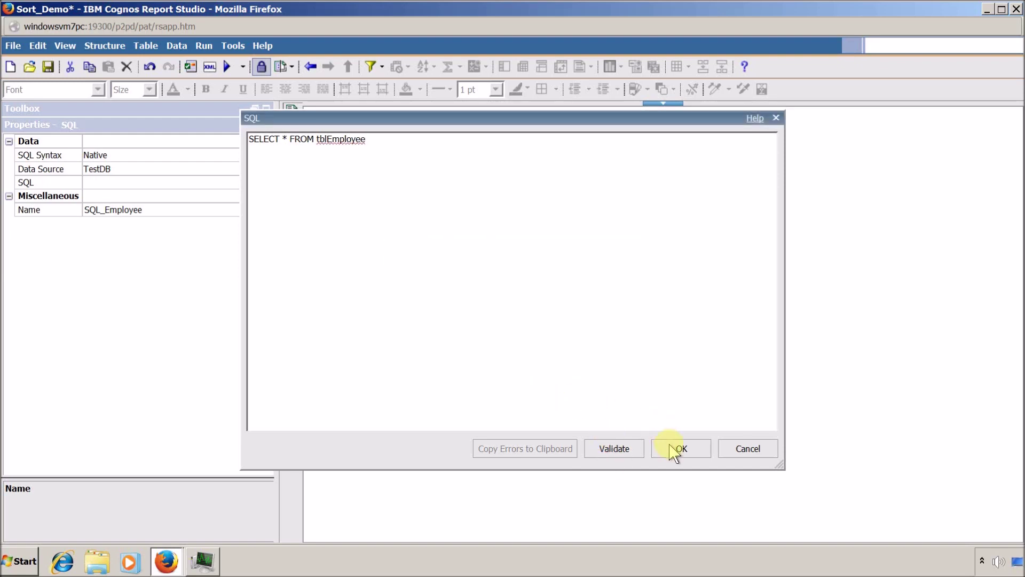
click(704, 449)
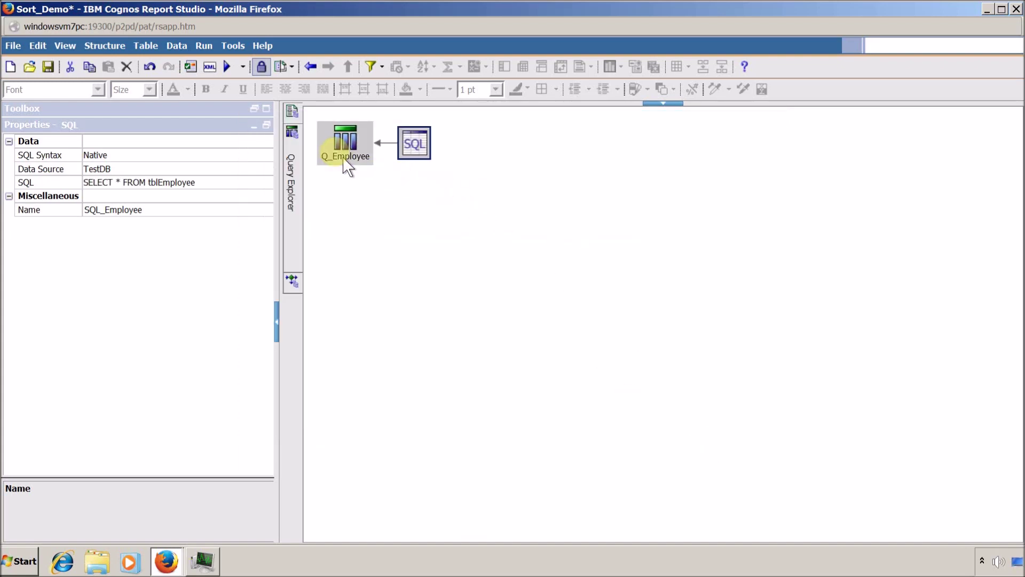
In the Q_Employee query, set the aggregate function of ID, FirstName and LastName to None and edit their rollup aggregate function
double_click(337, 157)
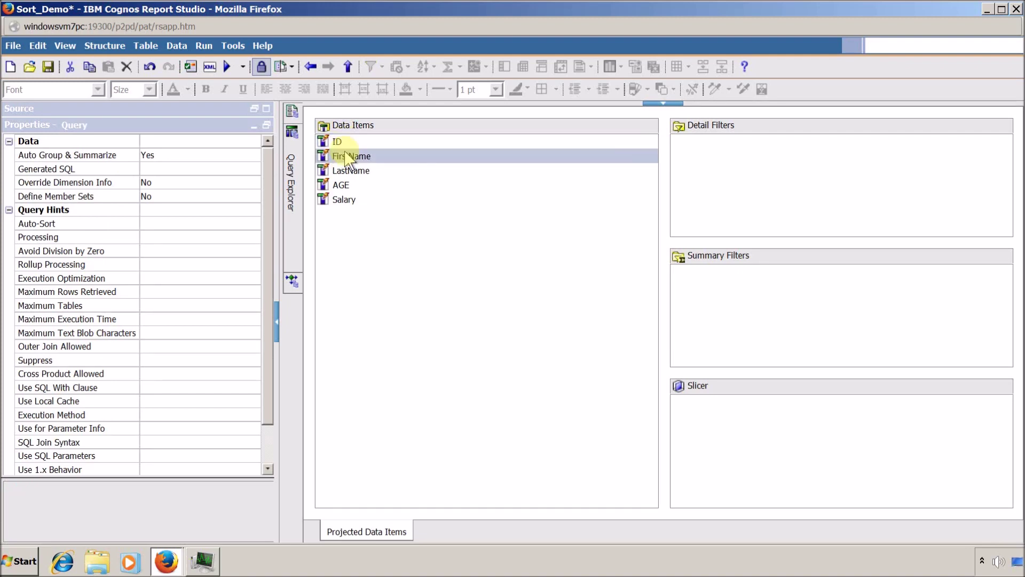
click(341, 143)
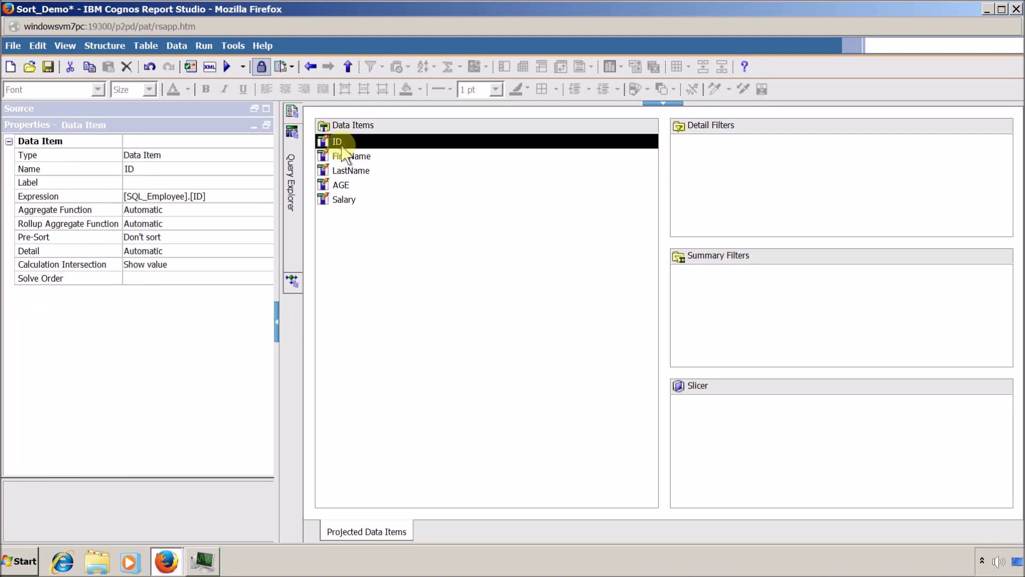
click(346, 157)
click(347, 171)
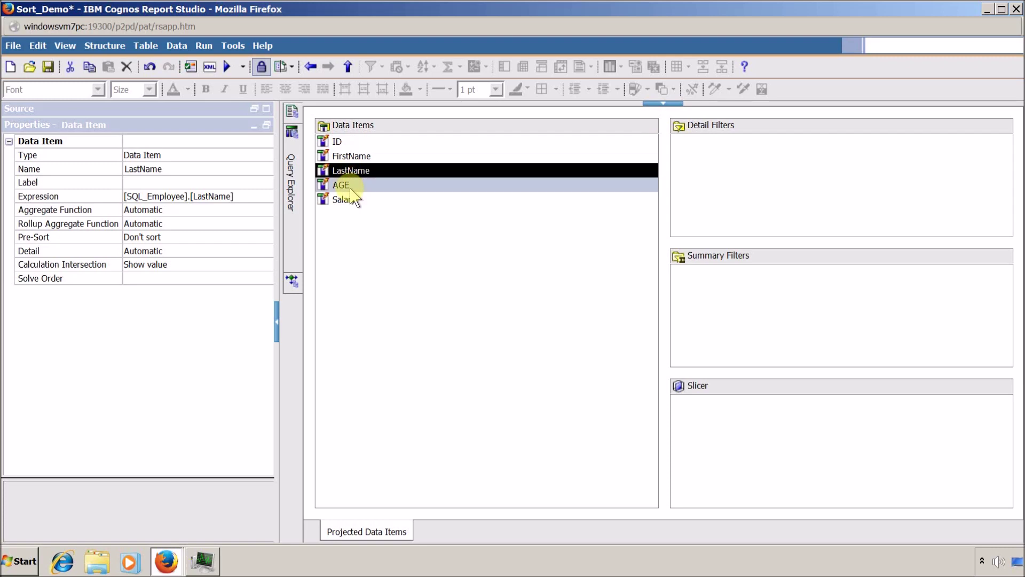
click(352, 201)
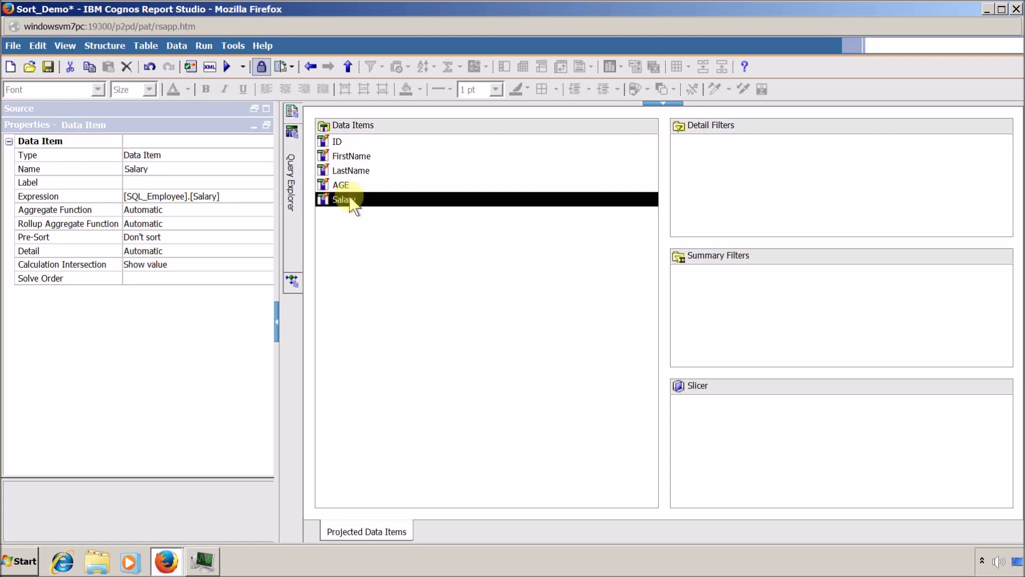
click(338, 142)
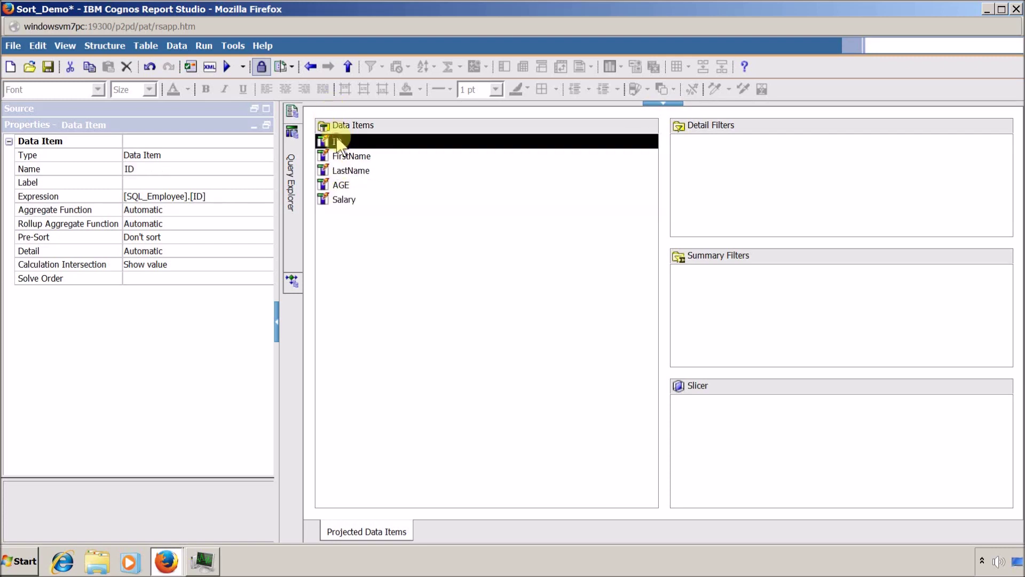
ctrl+click(347, 156)
ctrl+click(351, 171)
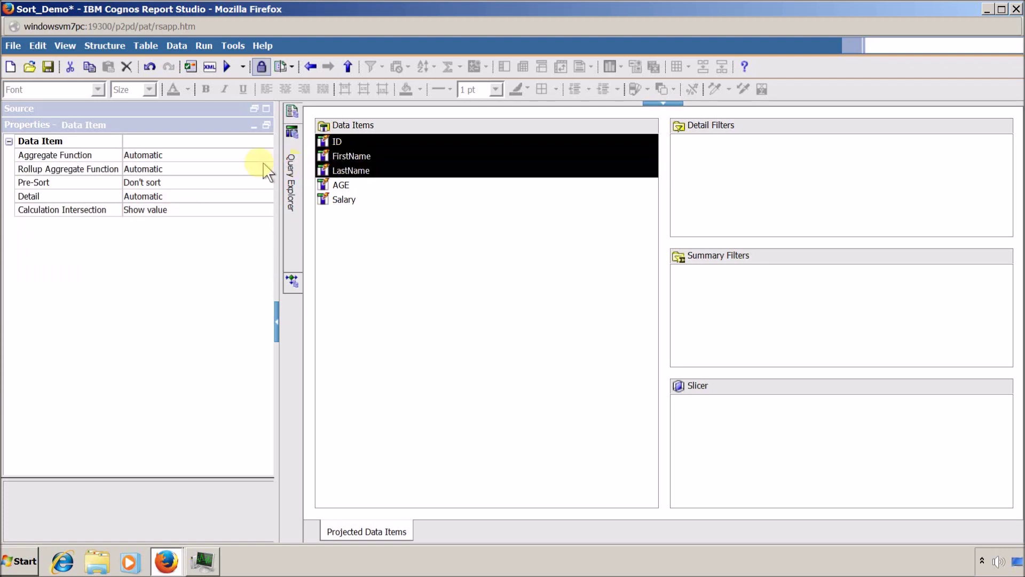
click(249, 155)
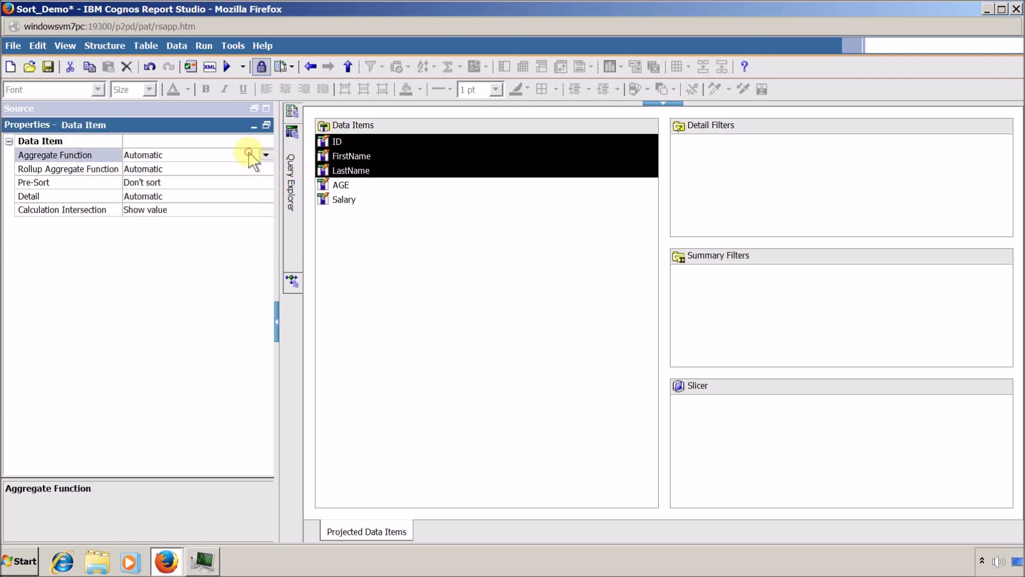
key(n)
click(246, 169)
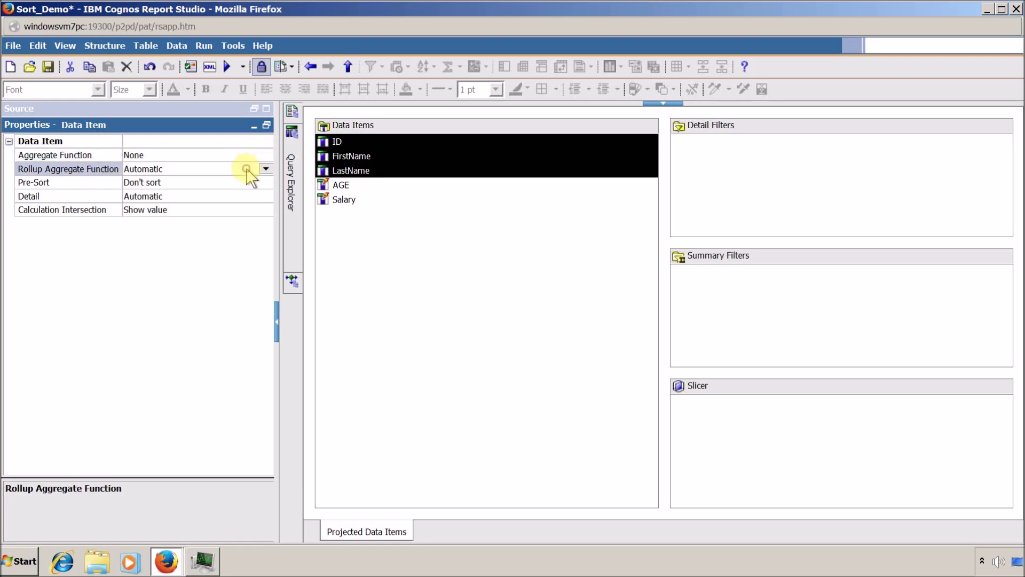
click(464, 258)
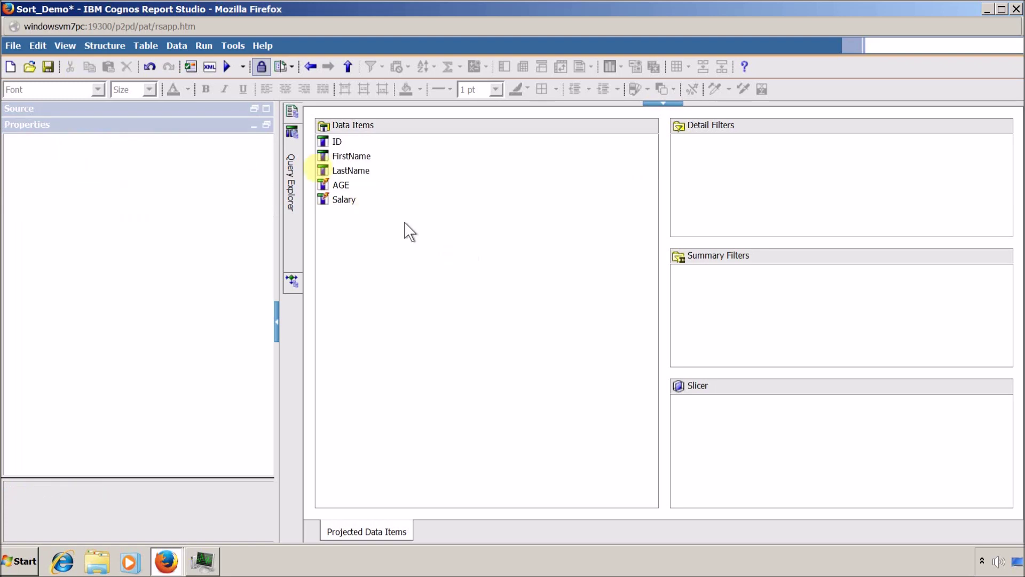
Insert a new data item from the toolbox into the Data Items of Q_Employee
click(252, 130)
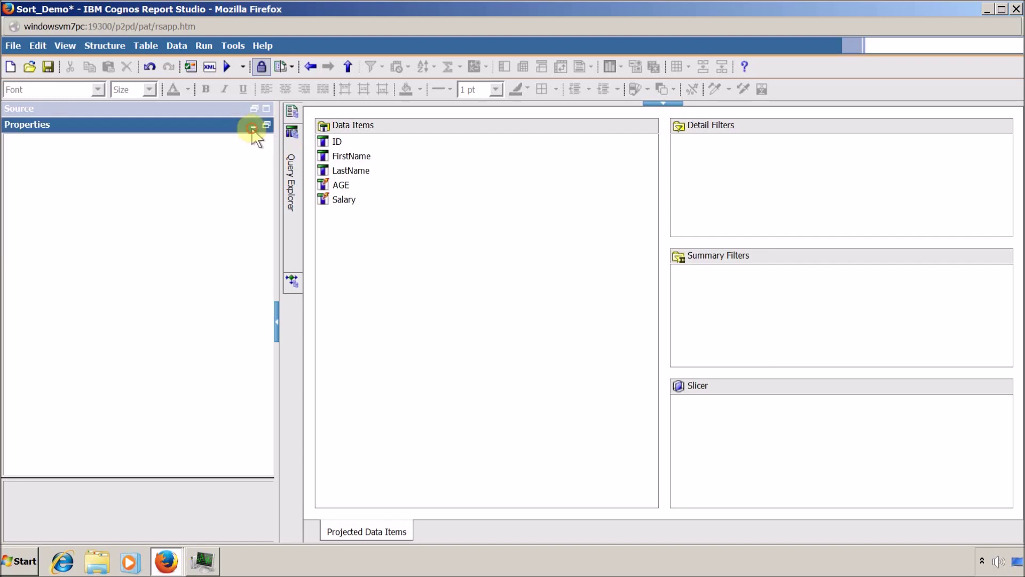
click(254, 127)
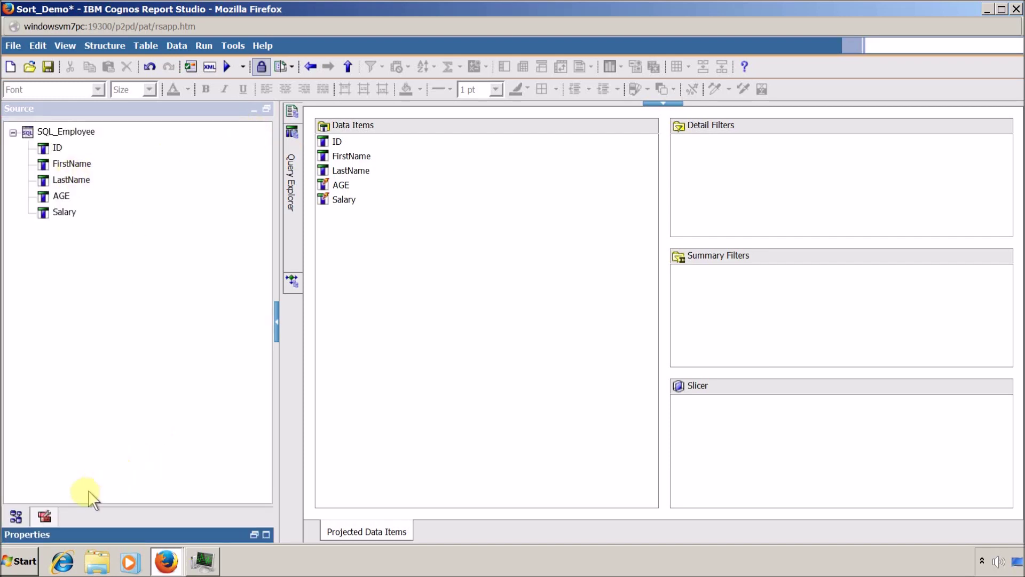
click(45, 516)
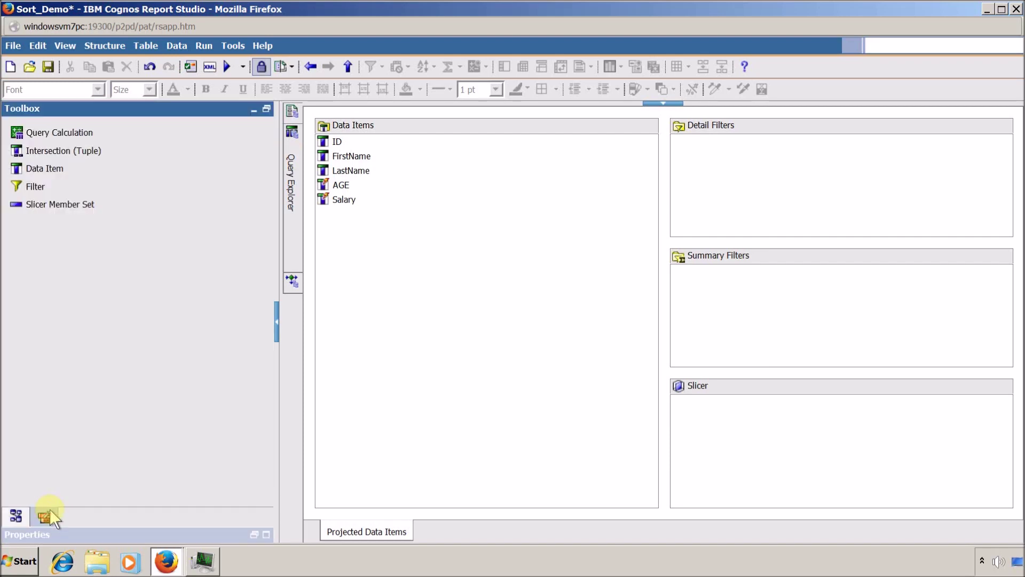
click(59, 169)
drag(58, 168, 426, 235)
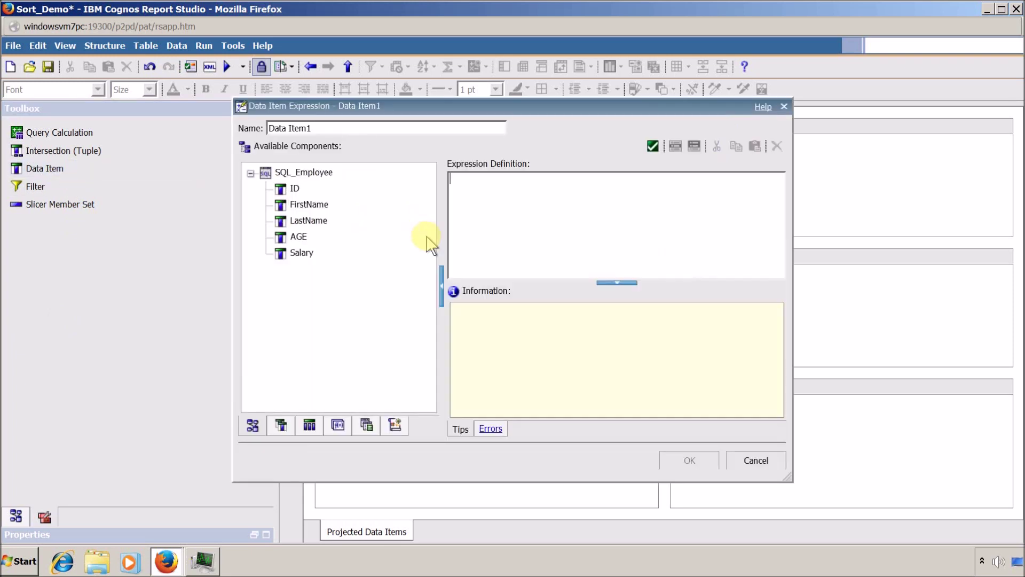
Name the new data item ColomnOrder and define its expression as '1'
double_click(412, 134)
key(shift+Home)
text(ColomnOrder)
click(570, 207)
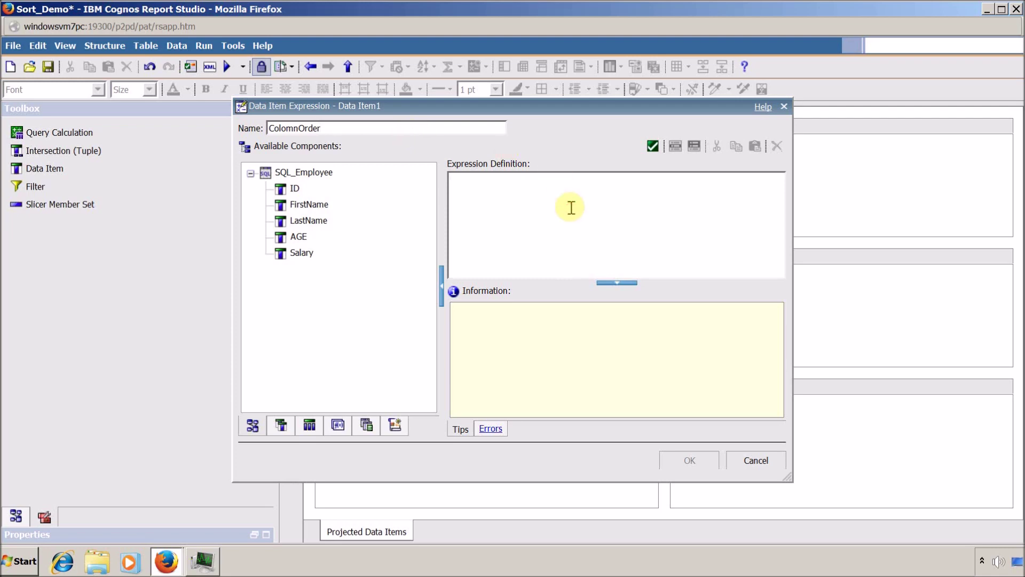
text(")
text(1')
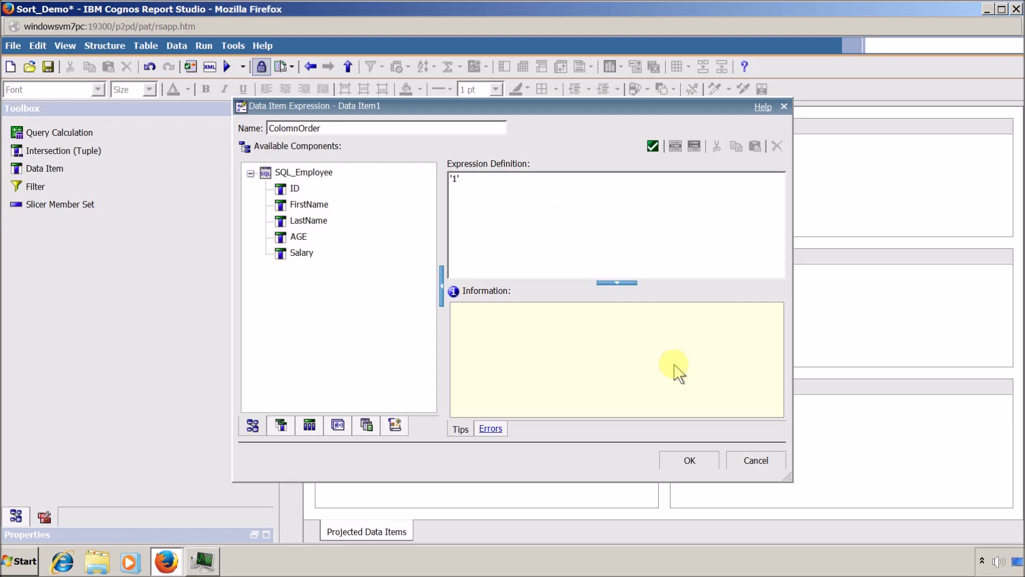
key(ctrl+a)
click(687, 463)
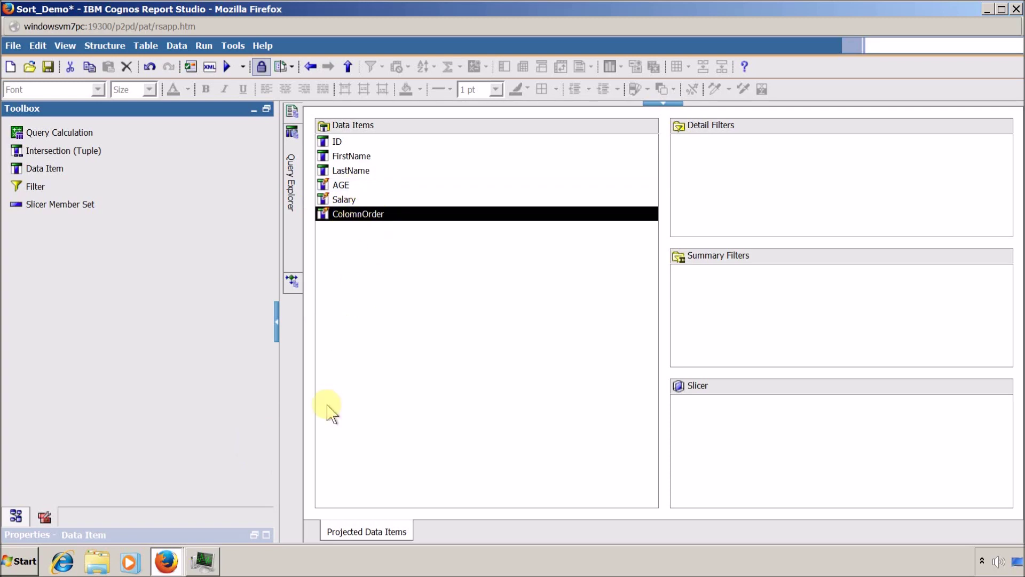
Set both the aggregate function and the rollup aggregate function of ColomnOrder to None
click(267, 534)
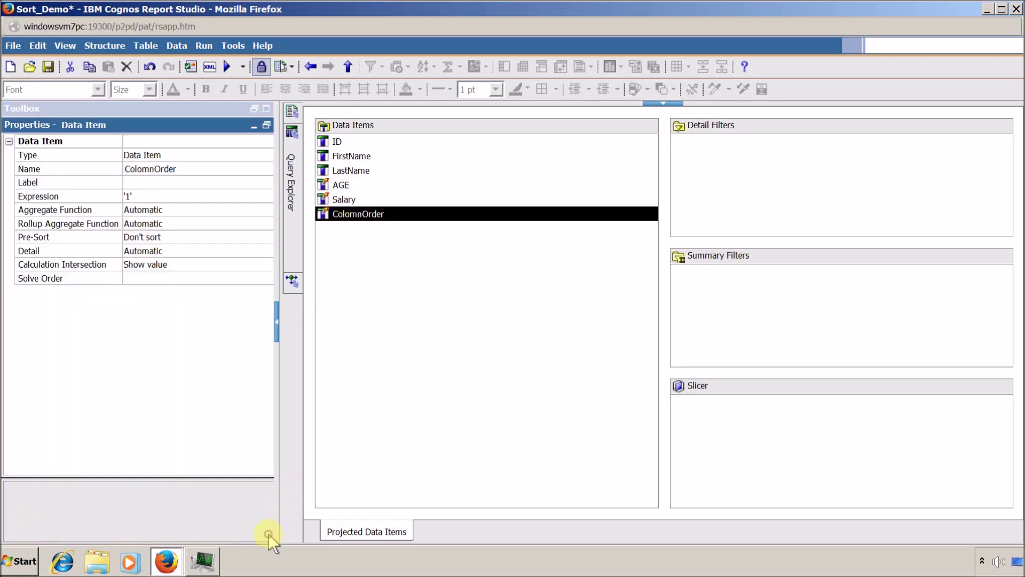
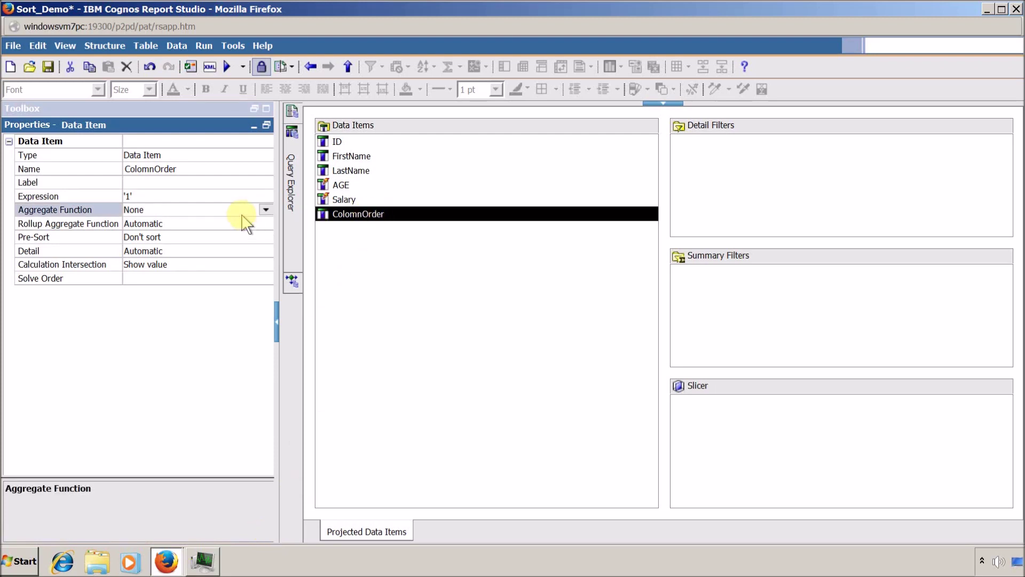
click(239, 221)
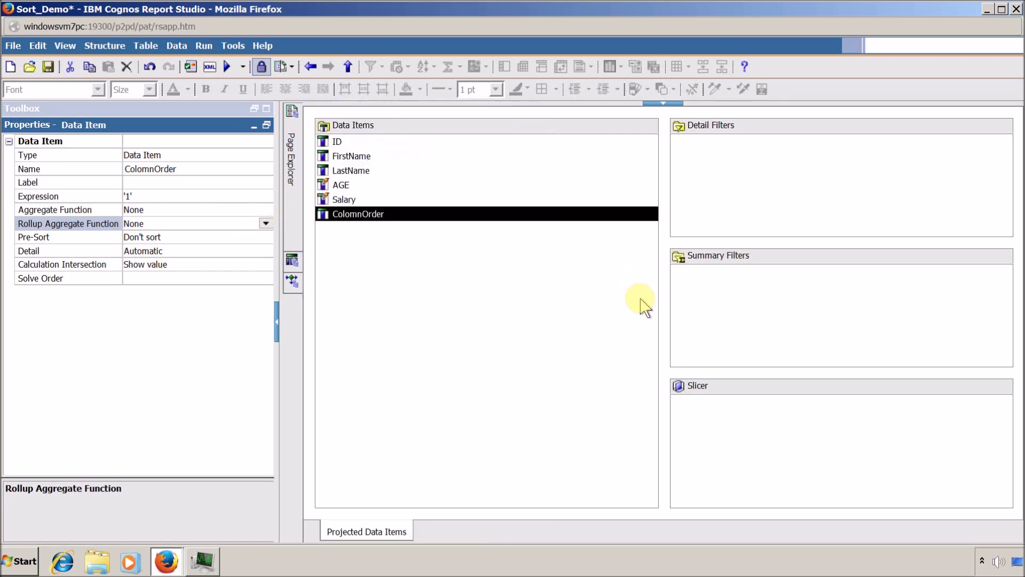
Insert a table with 1 column and 4 rows, at maximized width, on the Custom Sorting Report page
mouse_move(293, 143)
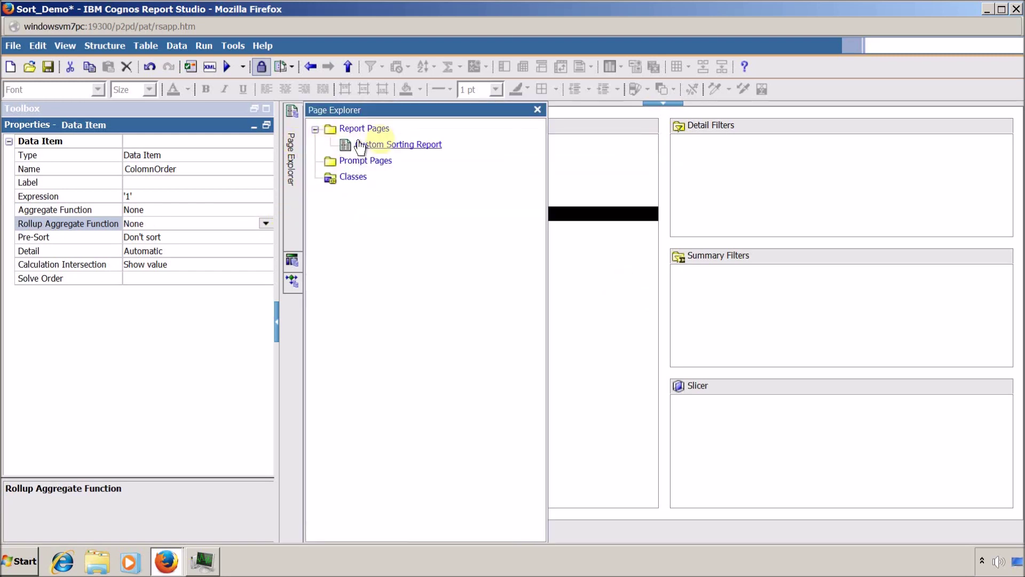
click(397, 145)
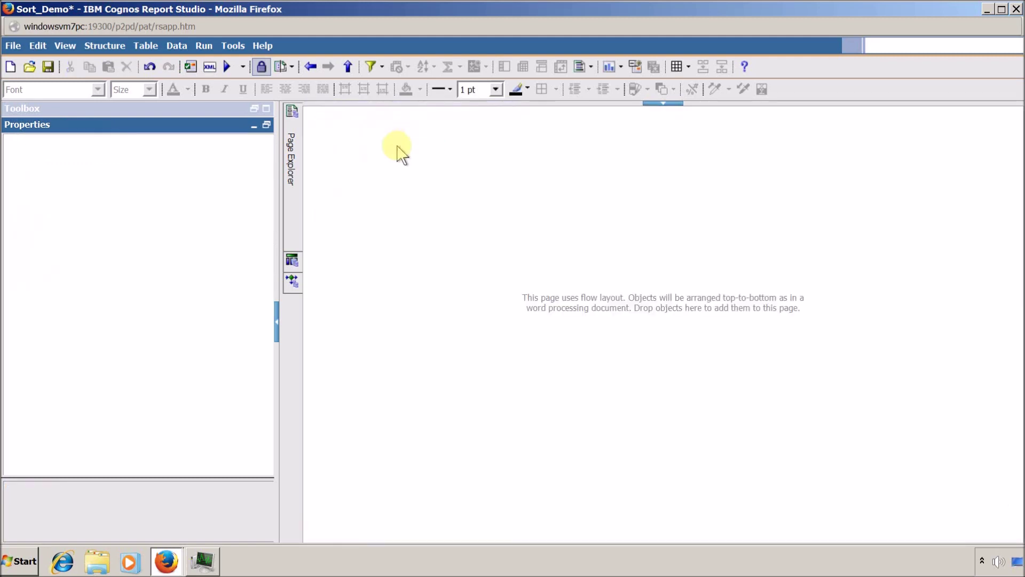
click(254, 109)
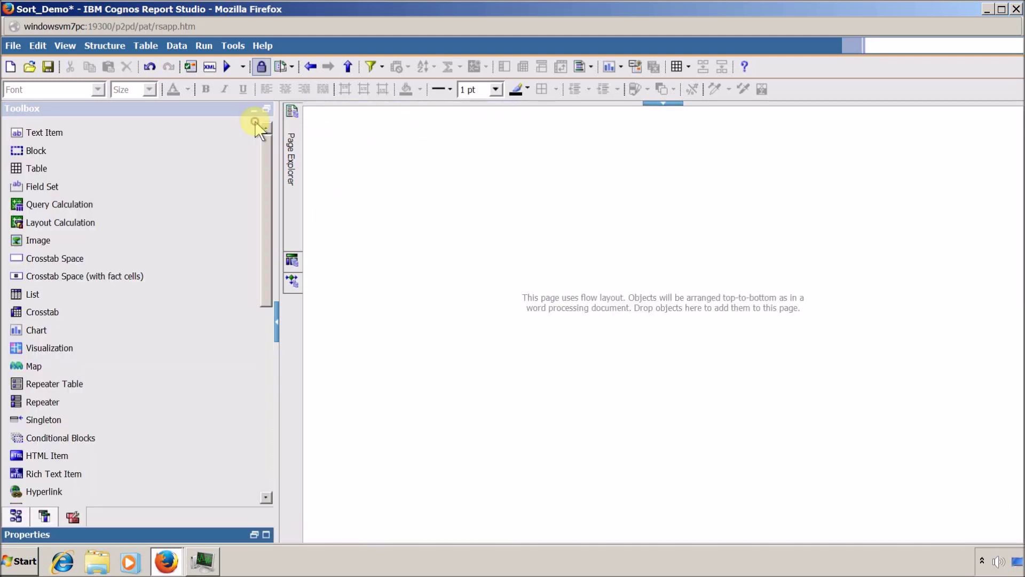
drag(37, 168, 521, 160)
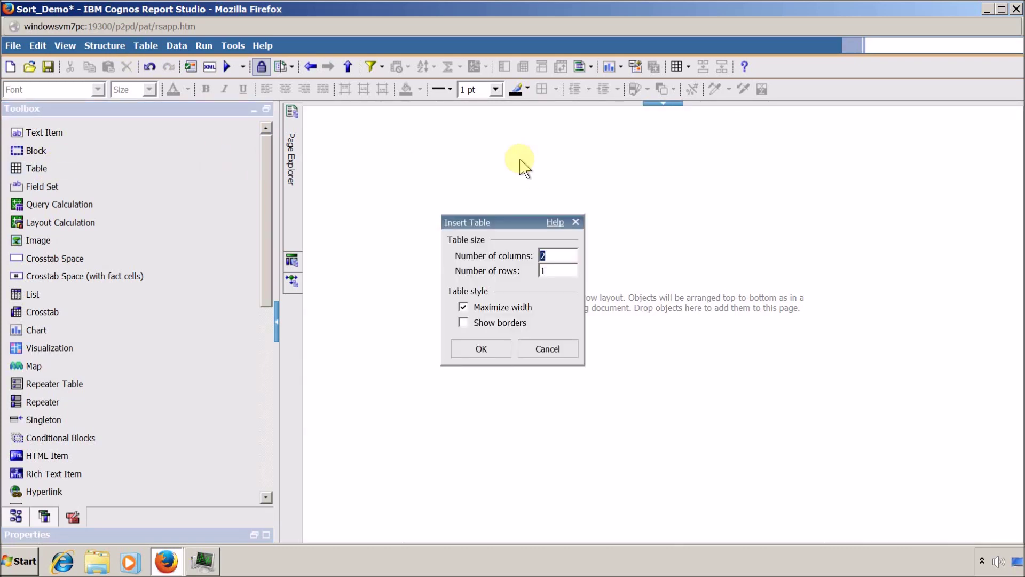
text(1)
key(Tab)
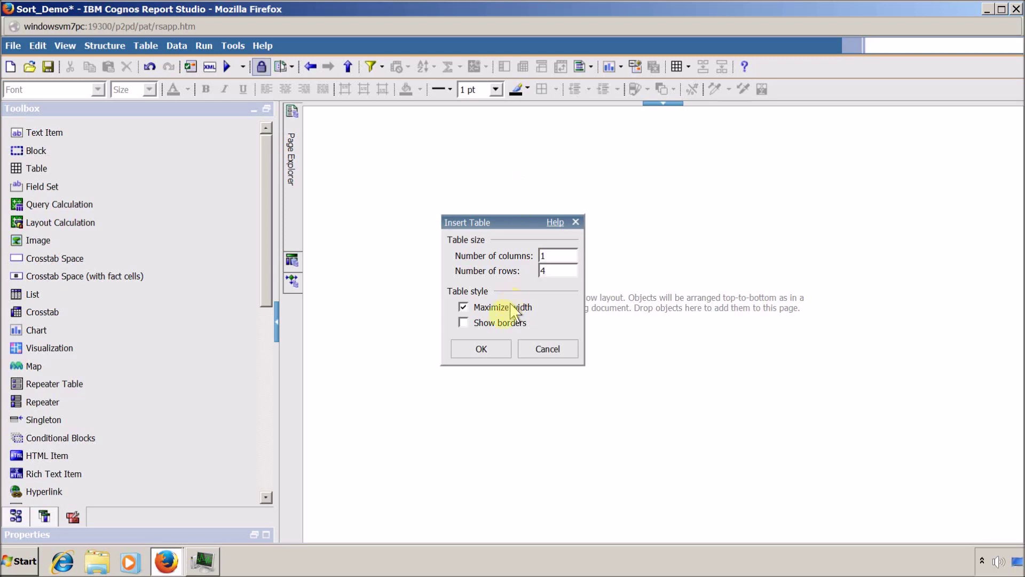
click(482, 348)
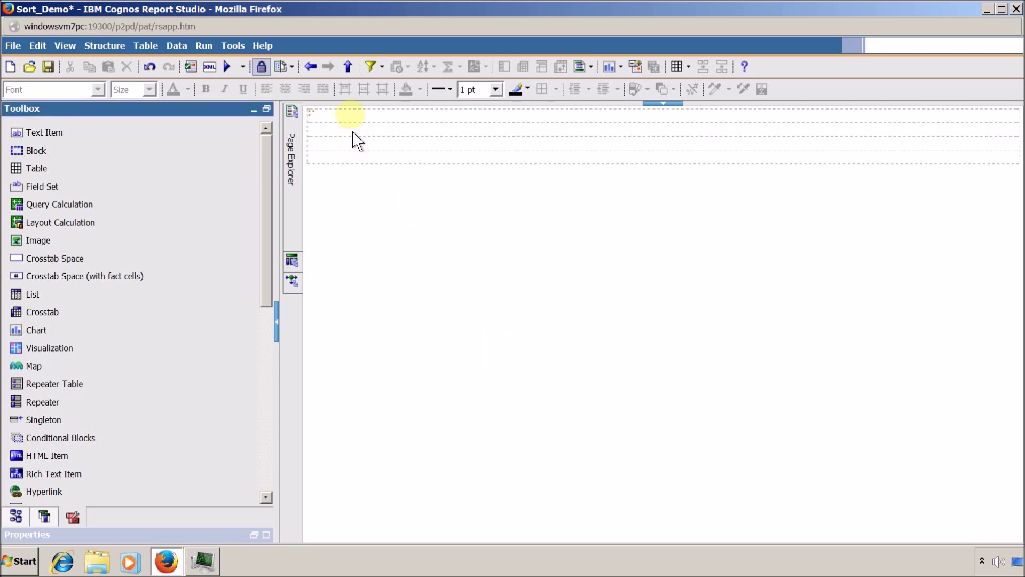
Insert a nested table with 2 columns and 2 rows, at maximized width, in the first row of the page table
click(350, 115)
mouse_move(24, 167)
mouse_down()
mouse_move(464, 214)
mouse_move(425, 120)
mouse_up()
key(Tab)
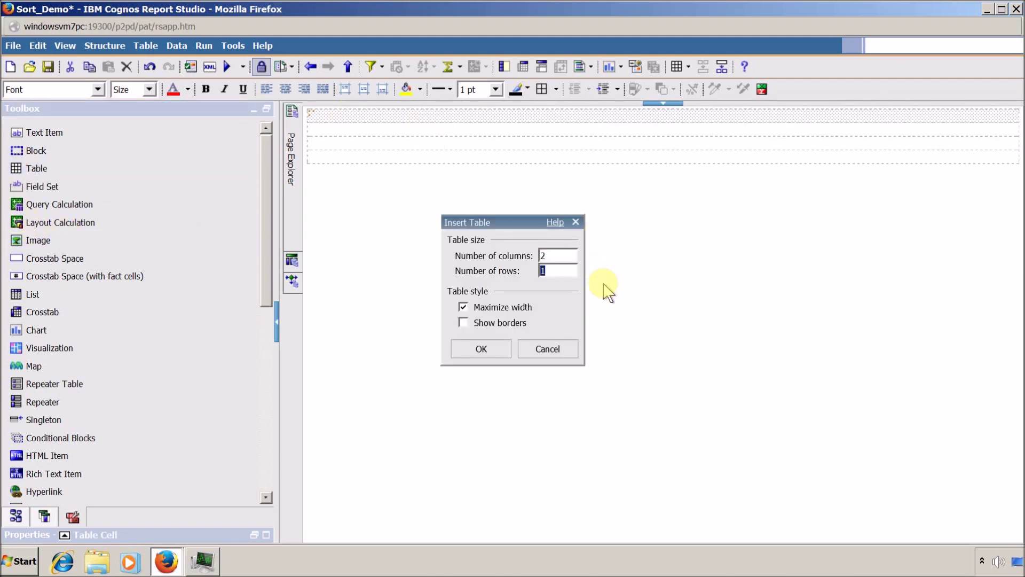
click(457, 350)
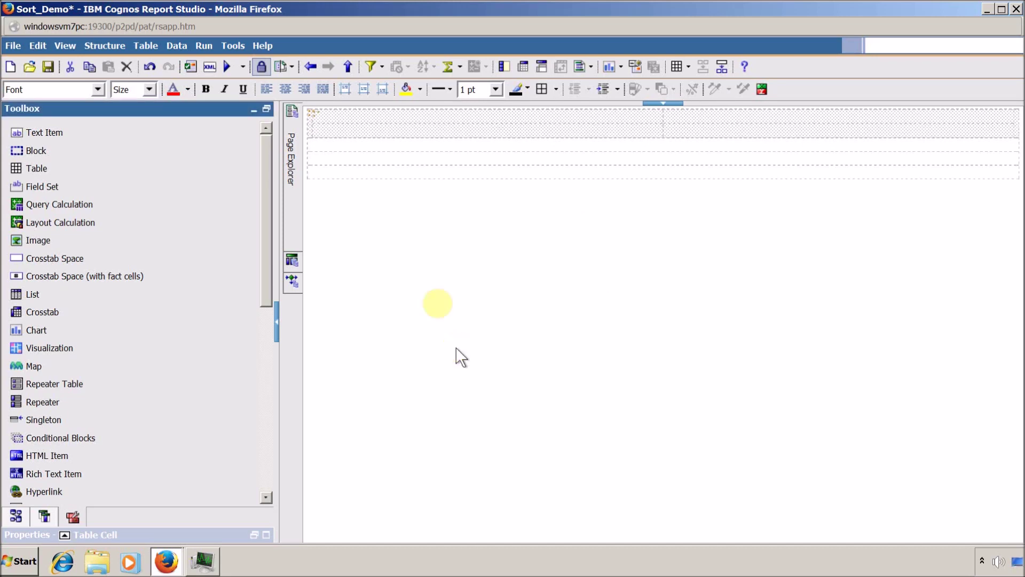
Add a text item reading Sorting Column to the first cell of the nested table
click(434, 116)
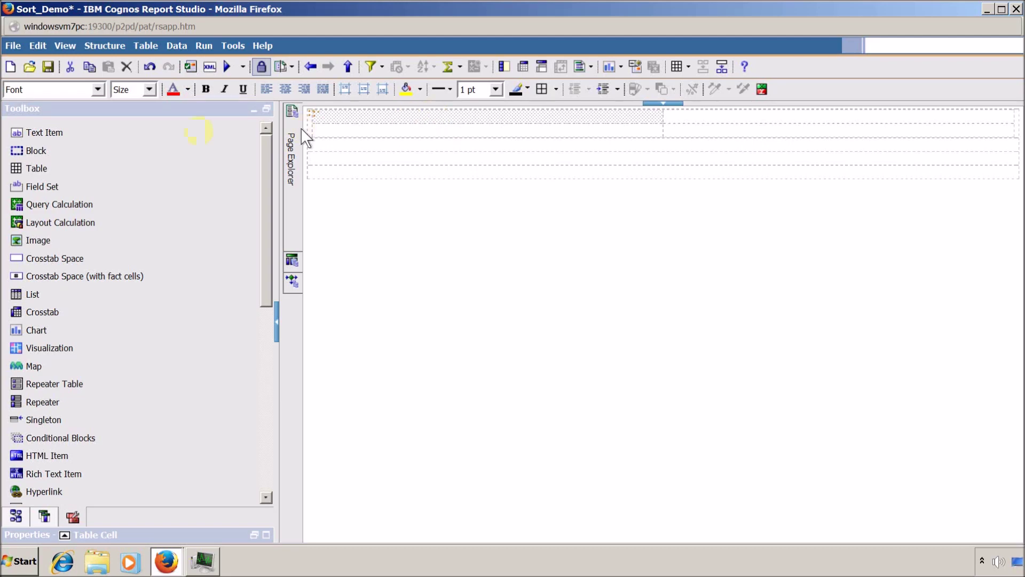
drag(113, 129, 320, 113)
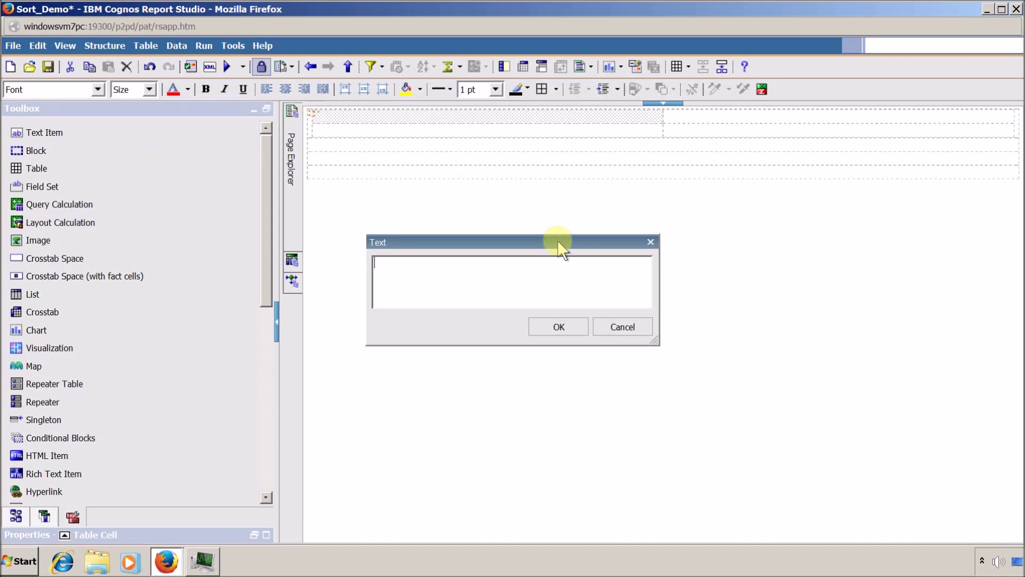
text(Sorting Column)
click(558, 326)
Add a text item reading Sorting Order to the cell beneath Sorting Column
drag(52, 137, 333, 132)
click(495, 281)
text(S)
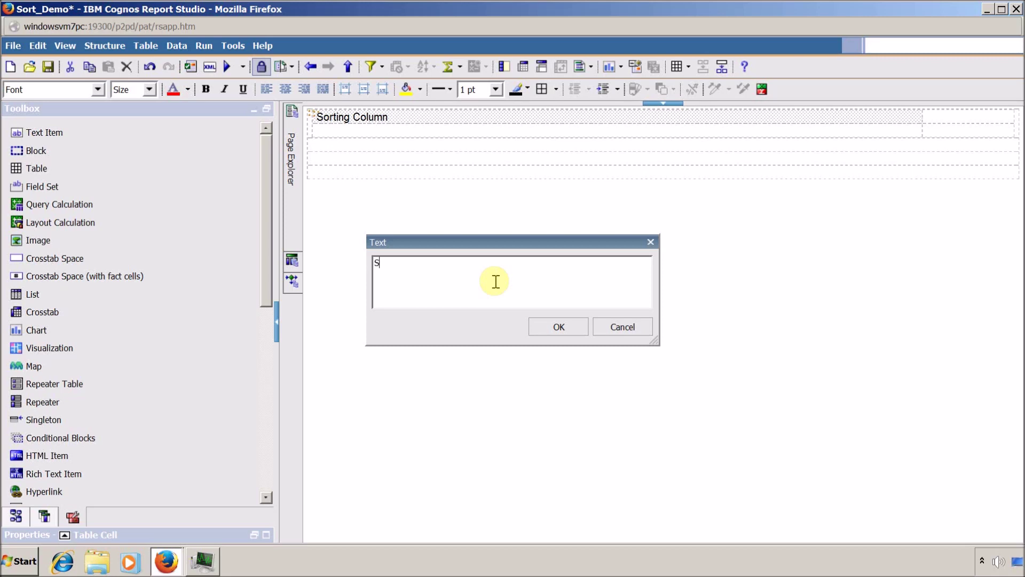
text(orting Order)
click(540, 326)
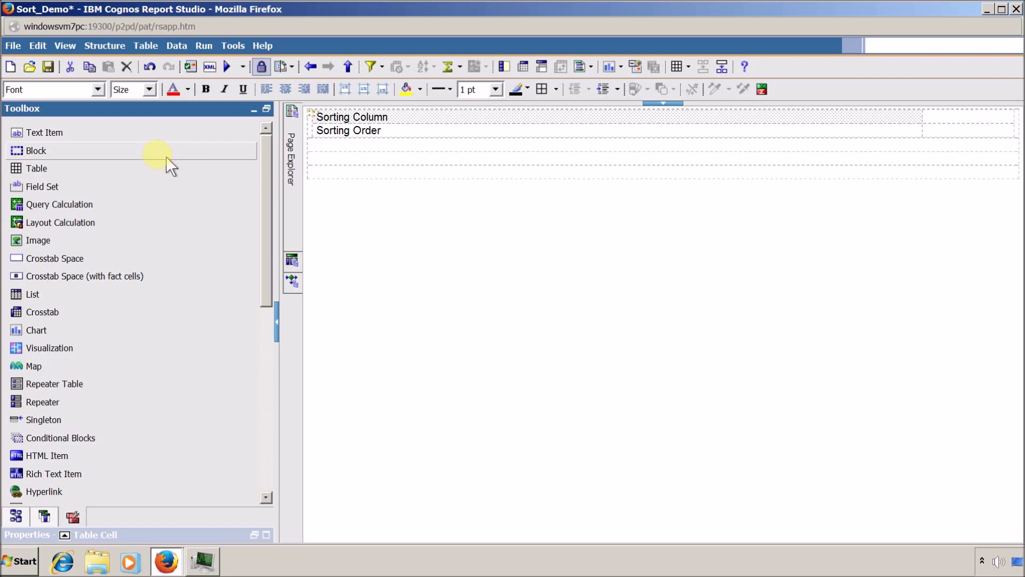
Insert a value prompt in the cell beside Sorting Column, using a new parameter named p_Sort
drag(265, 192, 266, 425)
drag(72, 354, 939, 125)
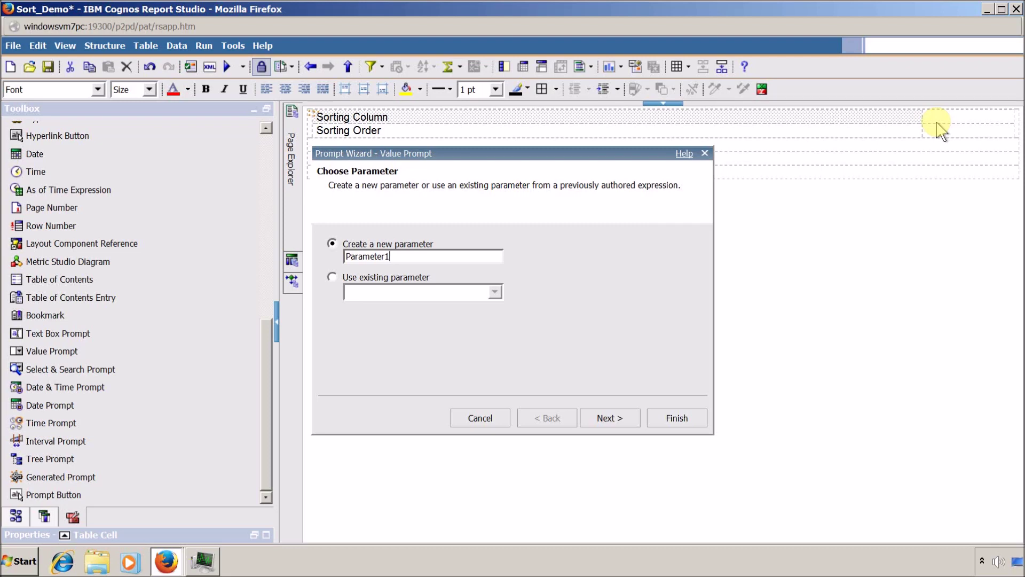
key(BackSpace)
key(BackSpace)
key(BackSpace)
key(BackSpace)
key(BackSpace)
key(BackSpace)
key(BackSpace)
key(BackSpace)
key(BackSpace)
key(BackSpace)
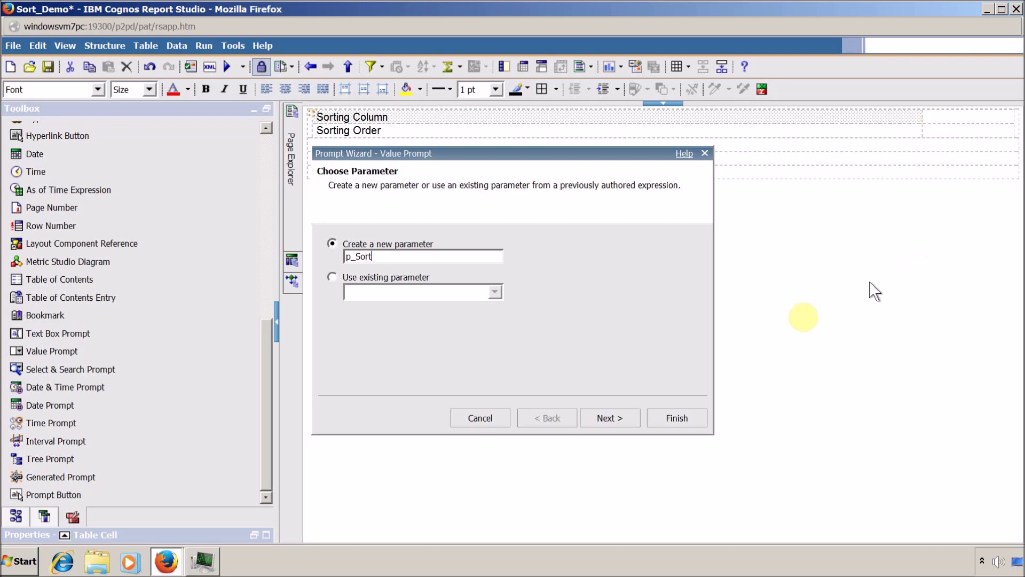
click(692, 421)
Insert a value prompt in the cell beside Sorting Order, using a new parameter named p_Order
drag(74, 349, 552, 137)
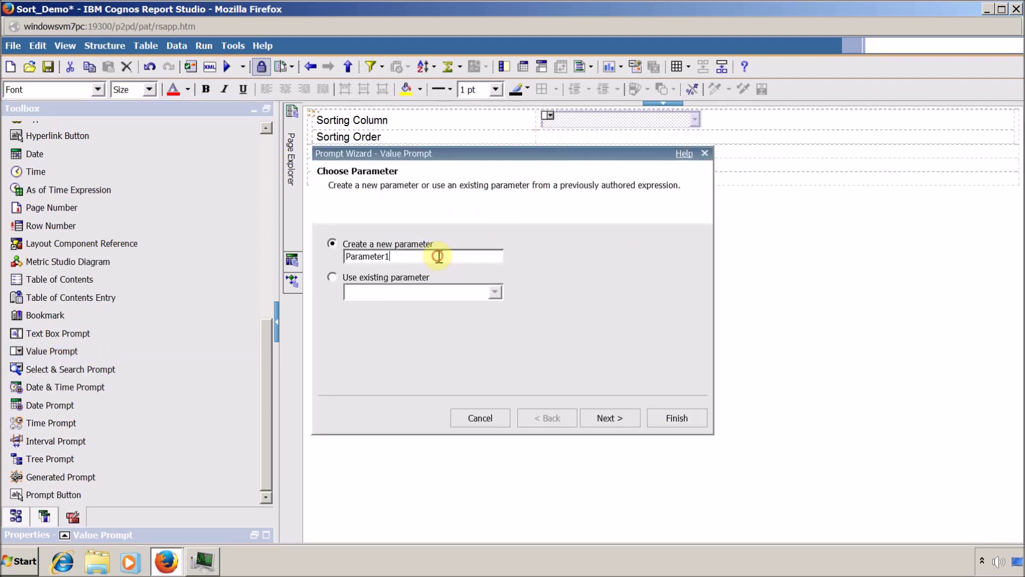
drag(435, 256, 229, 252)
text(p)
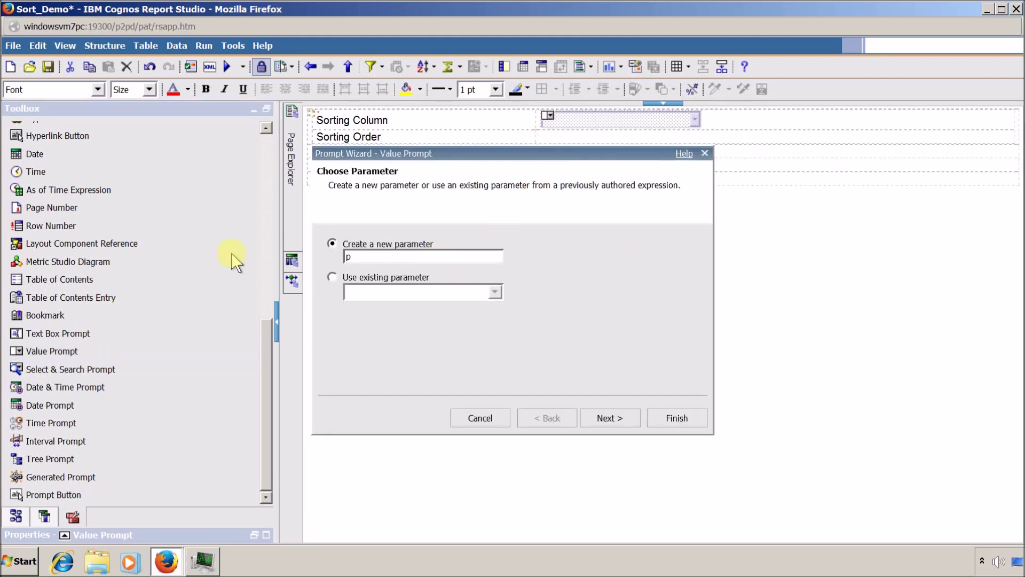
text(_Order)
click(677, 417)
Add a static choice to the Sorting Column prompt with use value 1 and display value ID
click(563, 120)
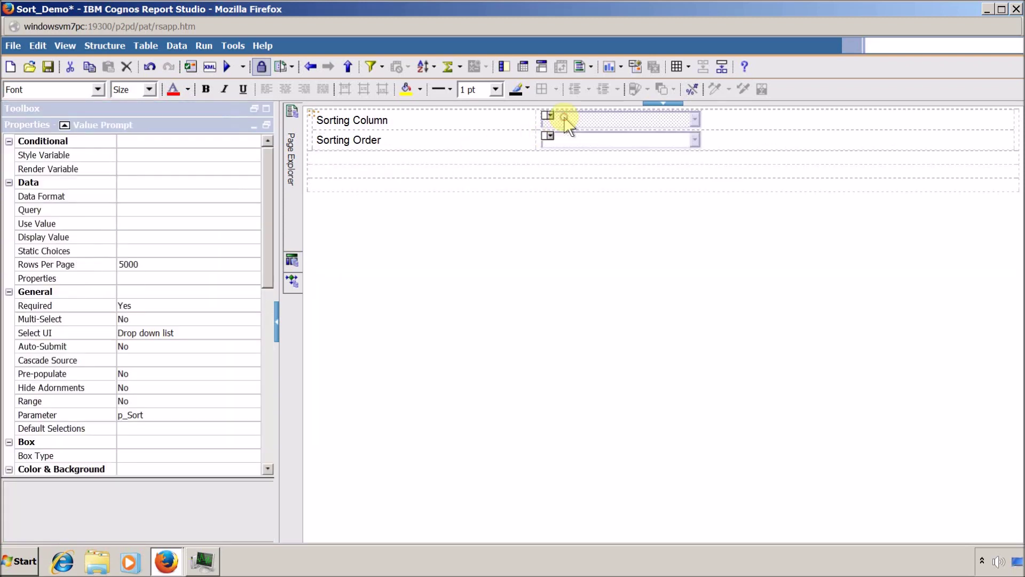
click(167, 251)
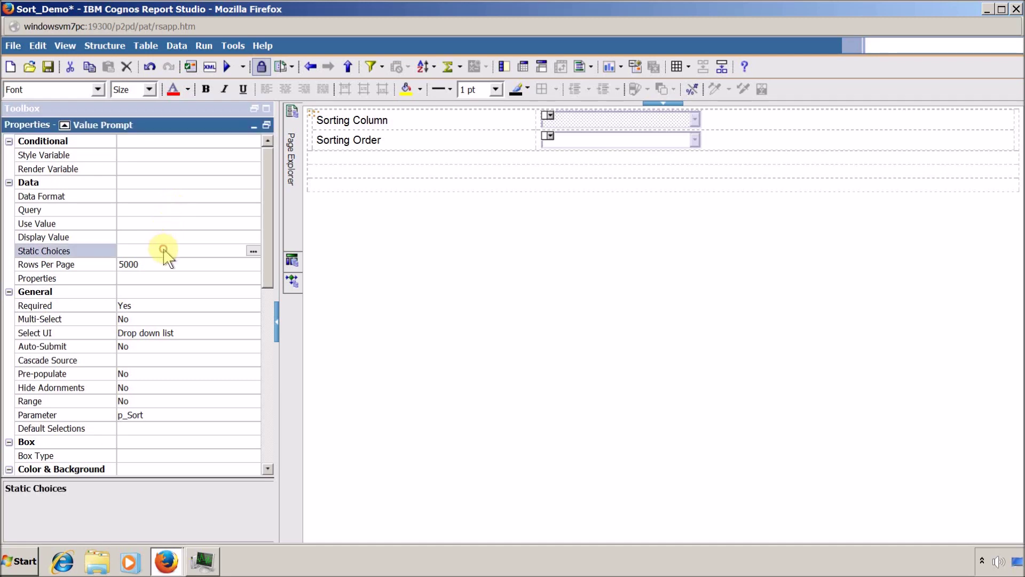
click(252, 250)
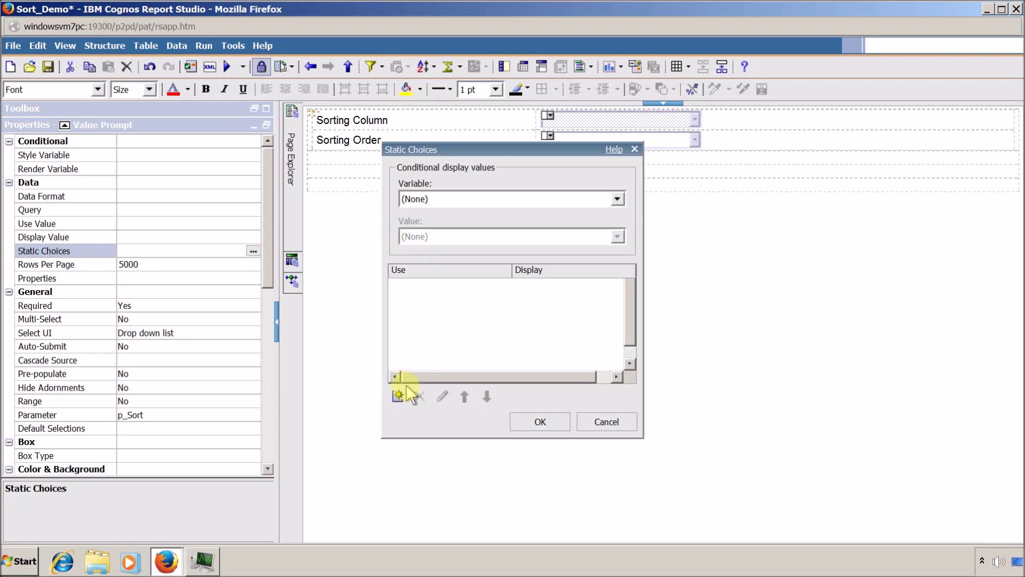
click(400, 395)
text(1)
click(472, 298)
text(ID)
click(489, 328)
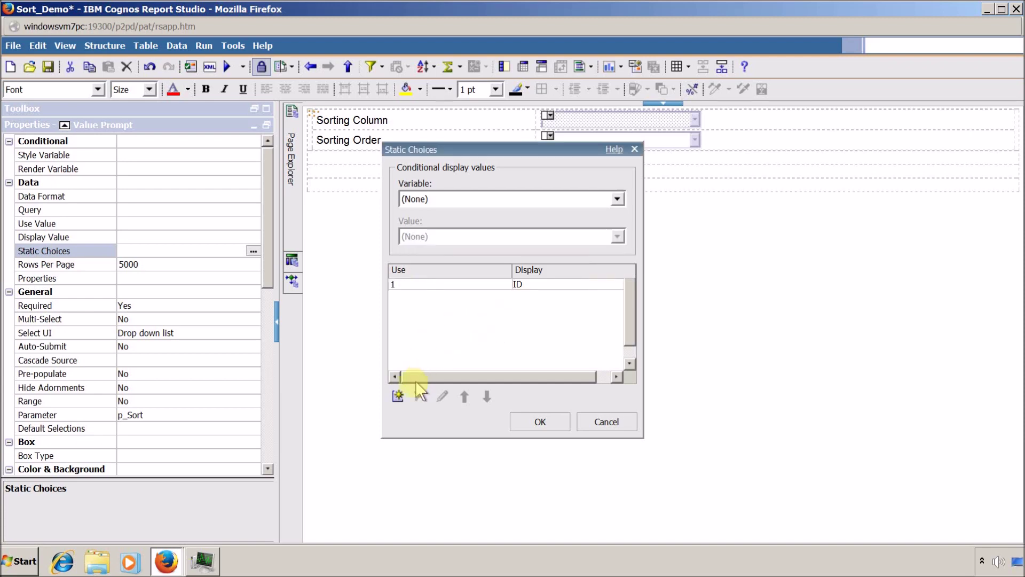
Add the static choices 2 for First Name and 3 for Last Name to the Sorting Column prompt
click(398, 396)
text(2)
key(Tab)
text(First Name)
key(Return)
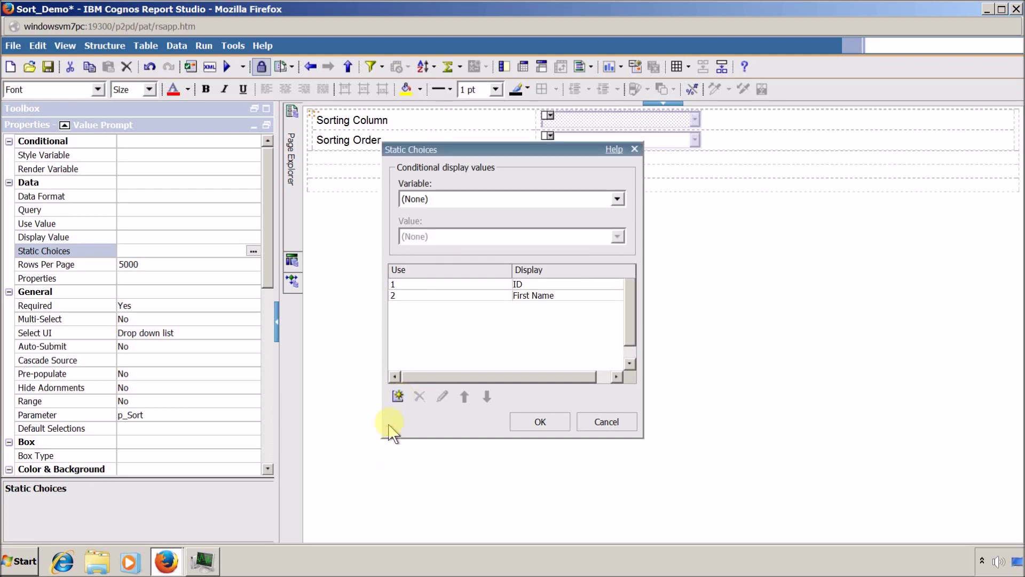
click(395, 403)
text(3)
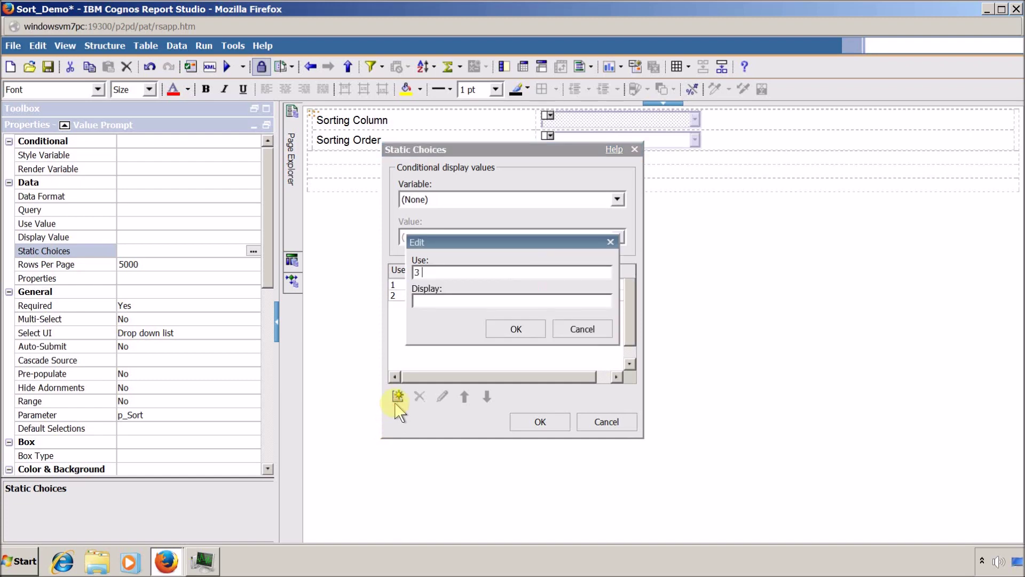
key(Tab)
text(Last Name)
key(Return)
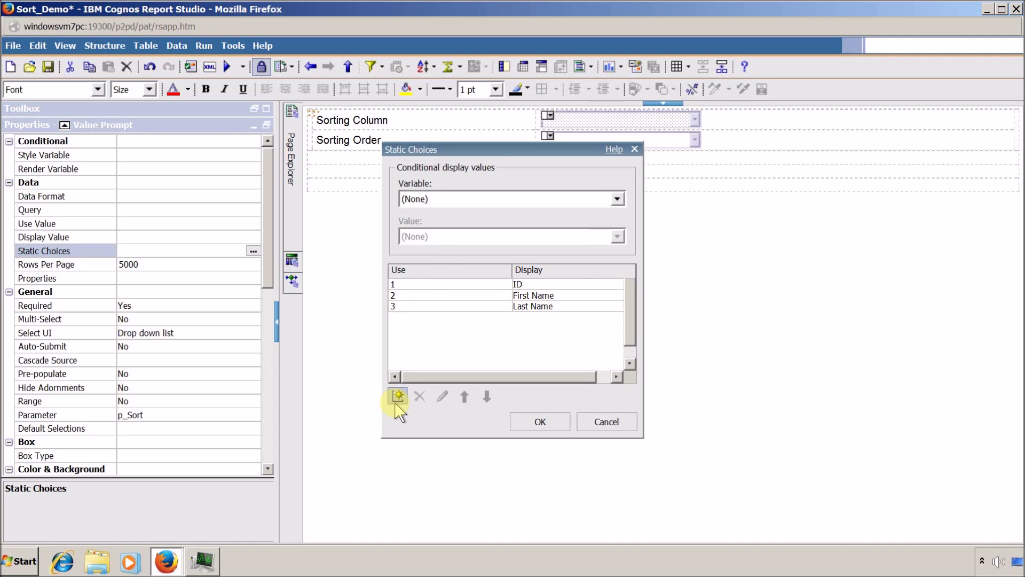
Add the static choices 4 for Age and 5 for Salary, and accept the Sorting Column prompt's choice list
click(399, 398)
text(4)
key(Tab)
text(Age)
key(Return)
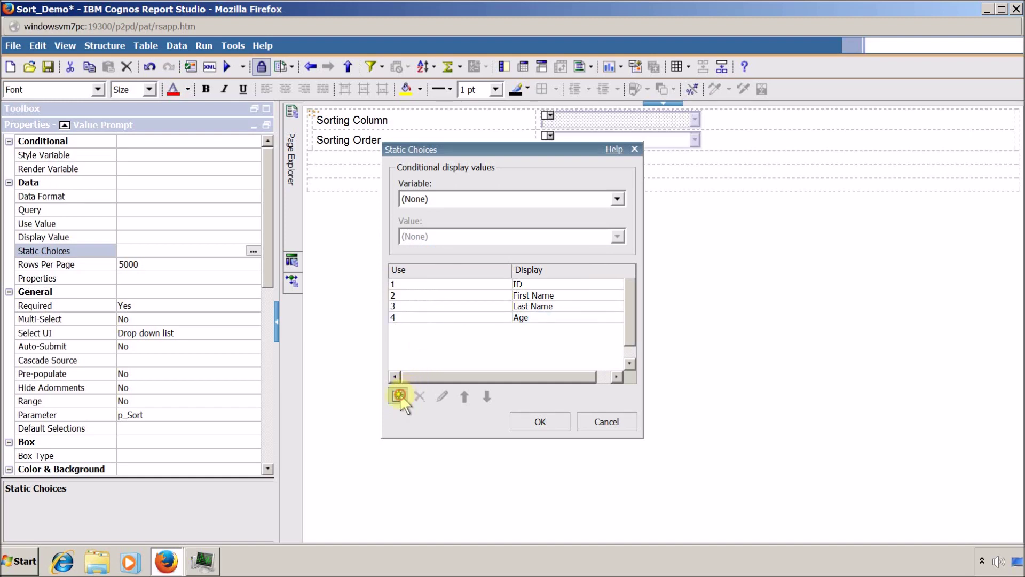
click(399, 396)
text(5)
key(Tab)
text(Salary)
key(Return)
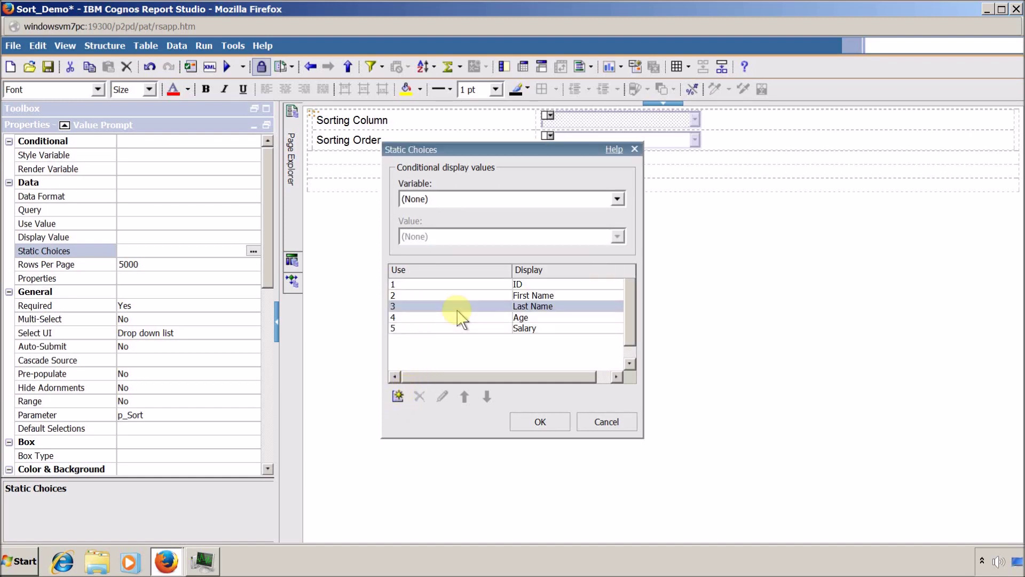
click(541, 421)
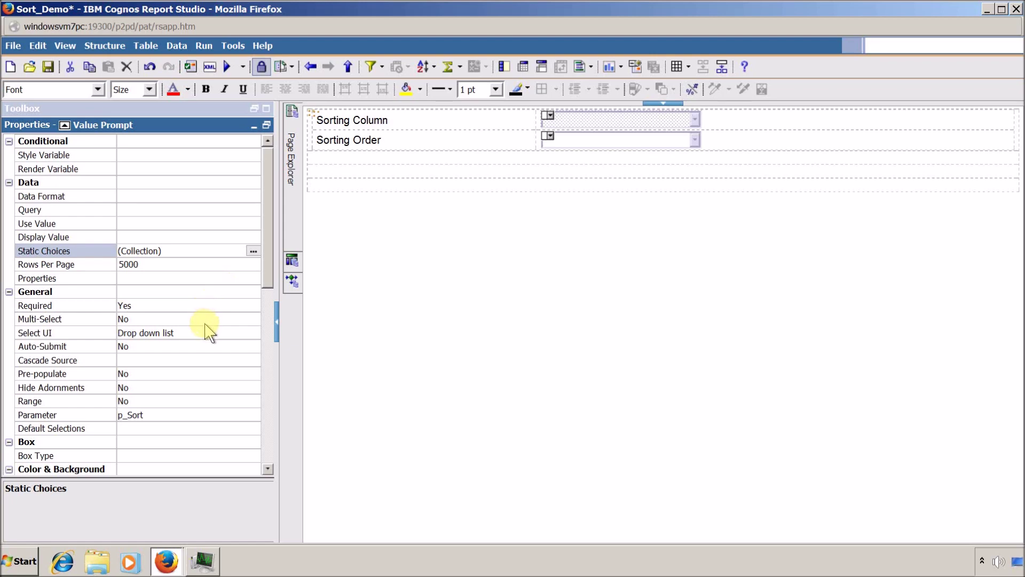
Set both Auto-Submit and Hide Adornments to Yes for the Sorting Column prompt
click(211, 346)
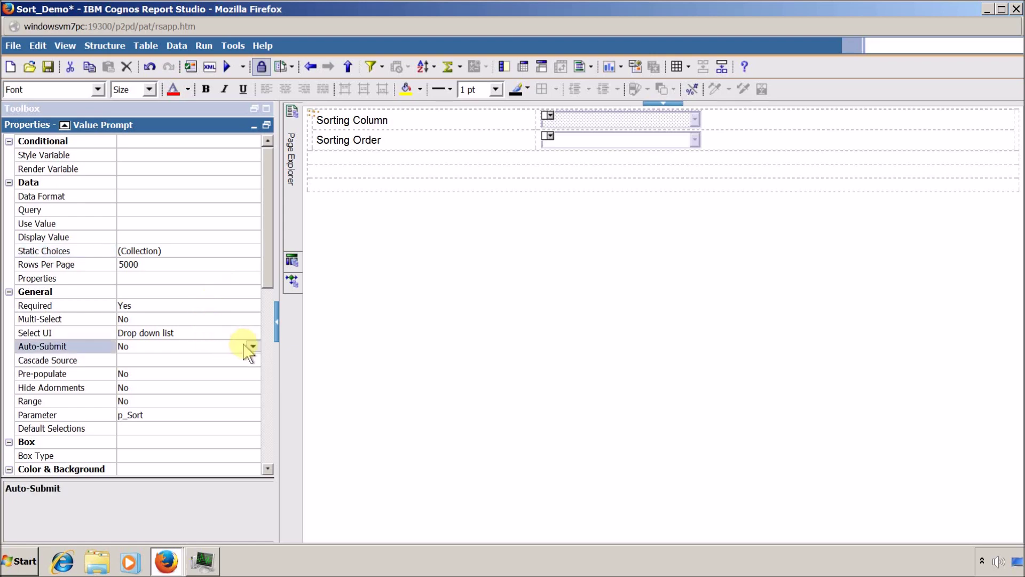
click(244, 346)
click(241, 367)
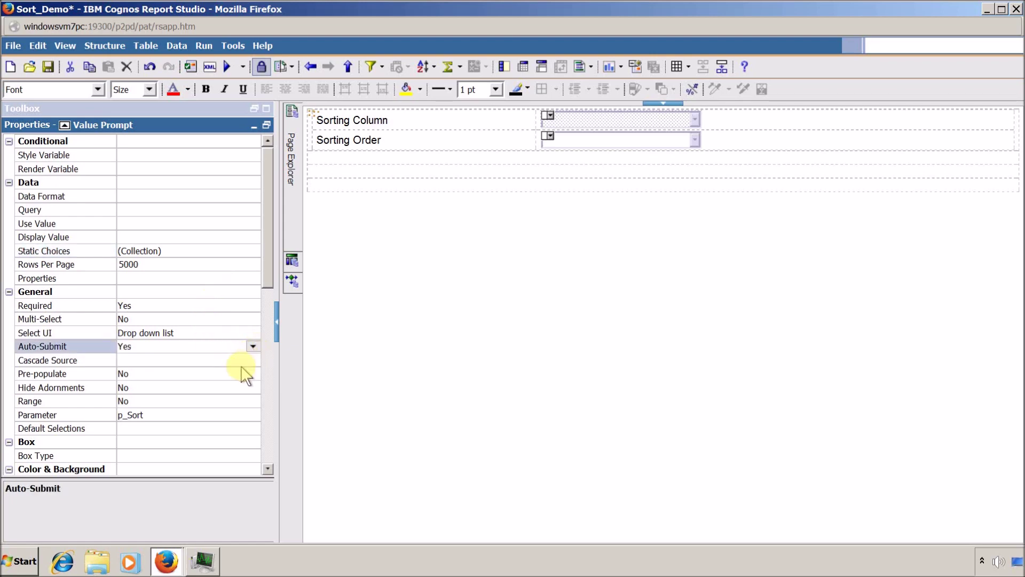
click(230, 382)
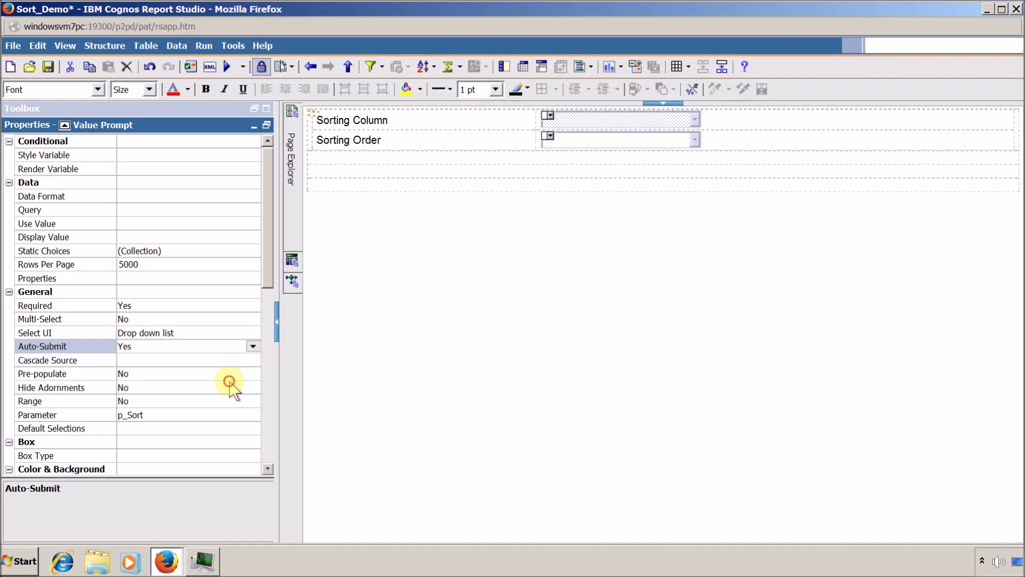
click(253, 387)
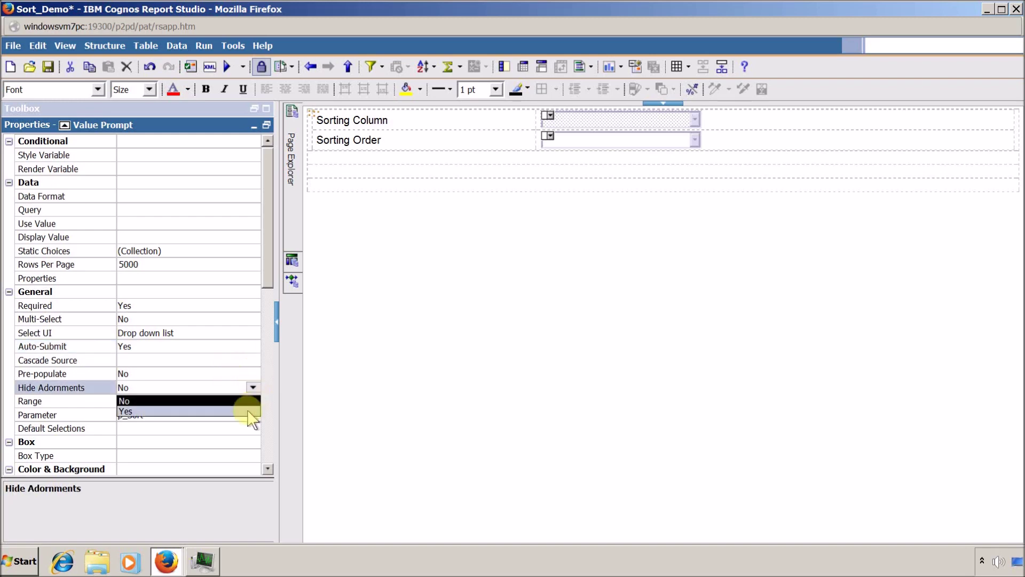
click(250, 410)
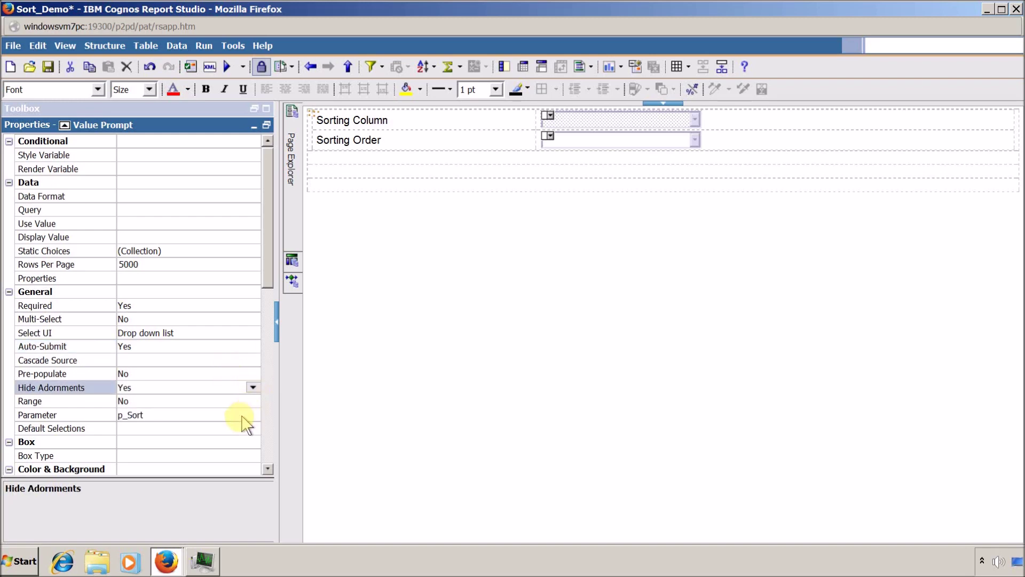
Define a default selection for the Sorting Column prompt
click(239, 427)
click(253, 429)
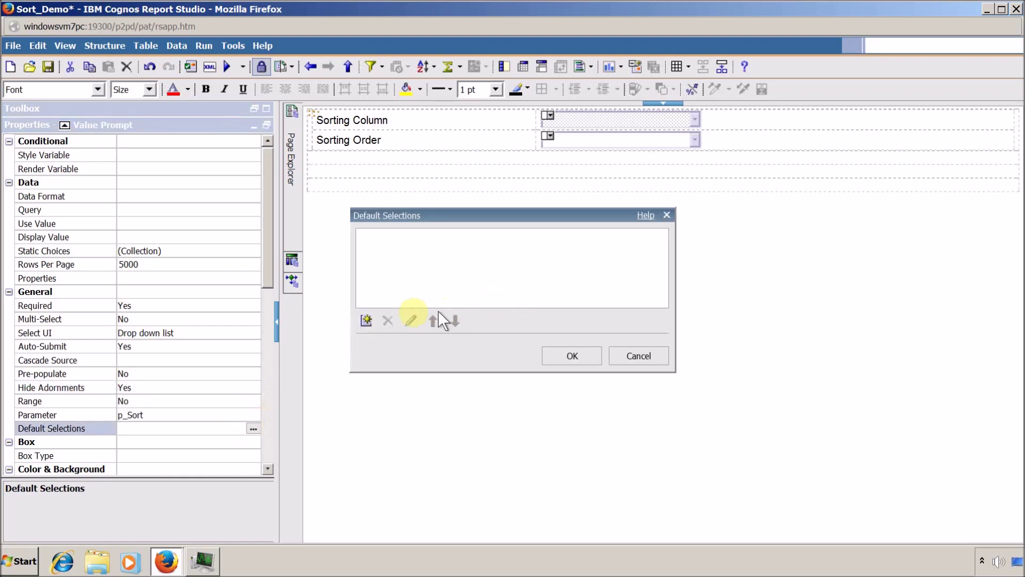
click(367, 320)
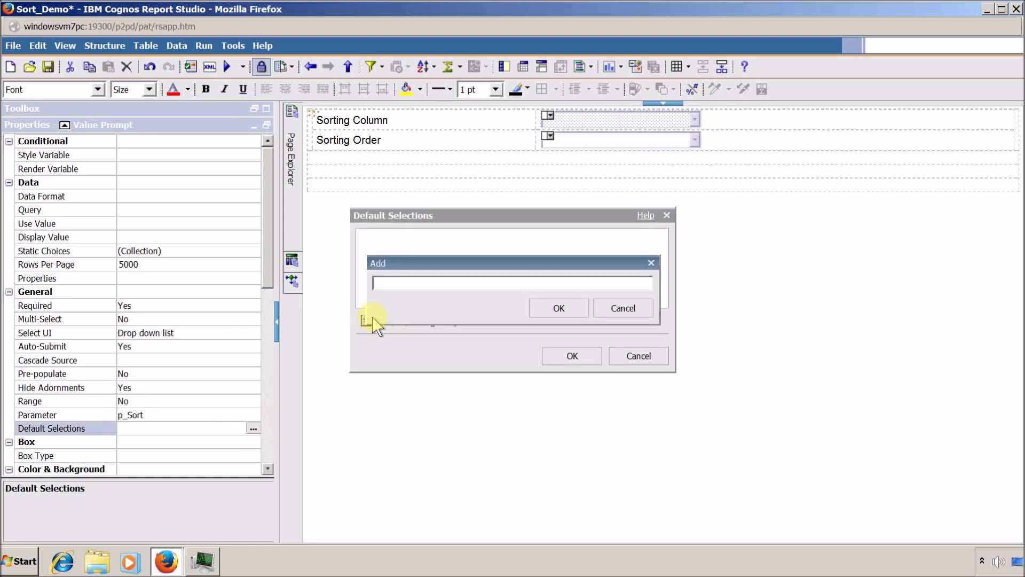
click(541, 305)
click(566, 358)
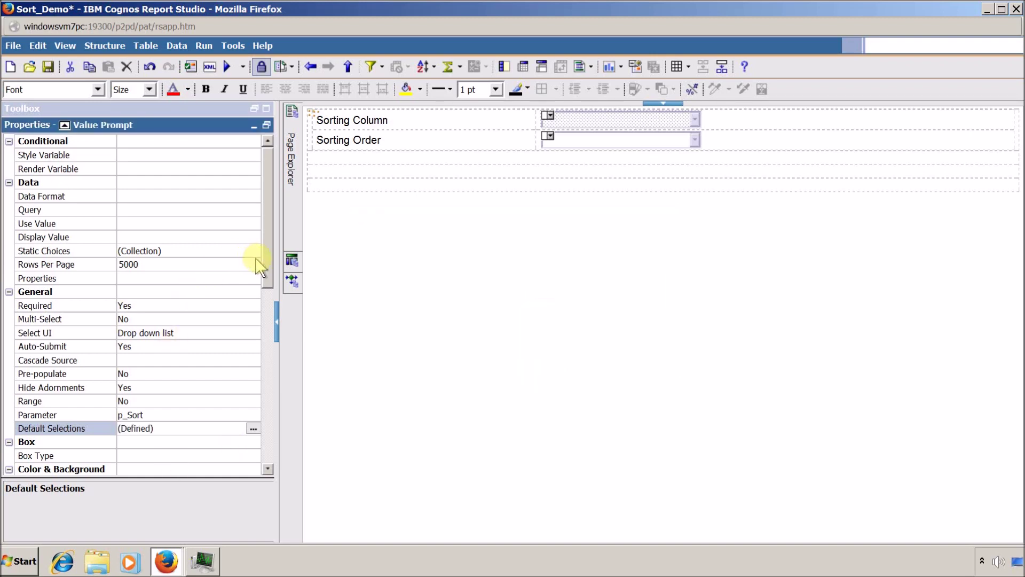
Set the Sorting Column prompt's header text to specified text and leave it blank
drag(266, 263, 263, 437)
click(229, 293)
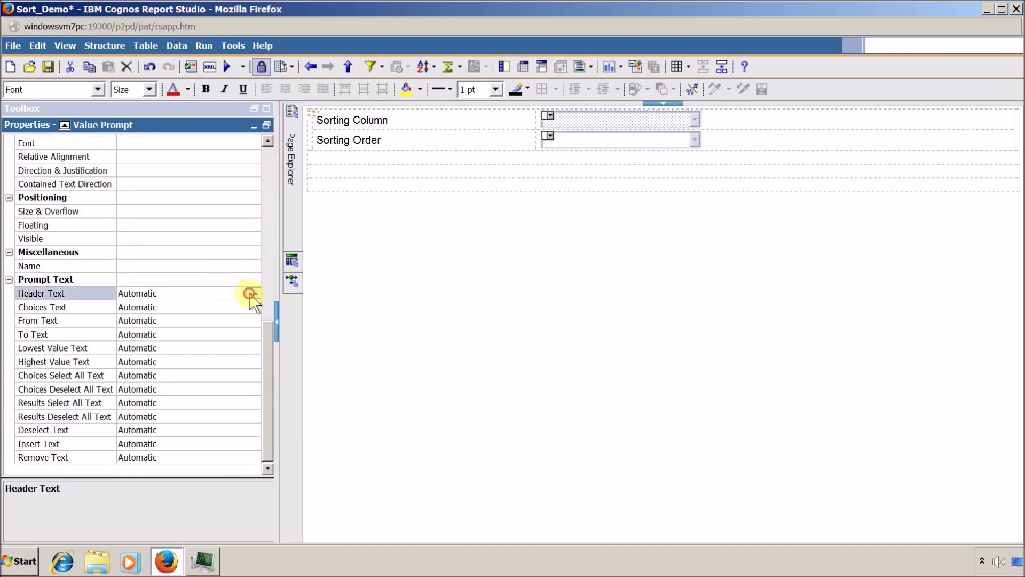
click(253, 294)
click(424, 283)
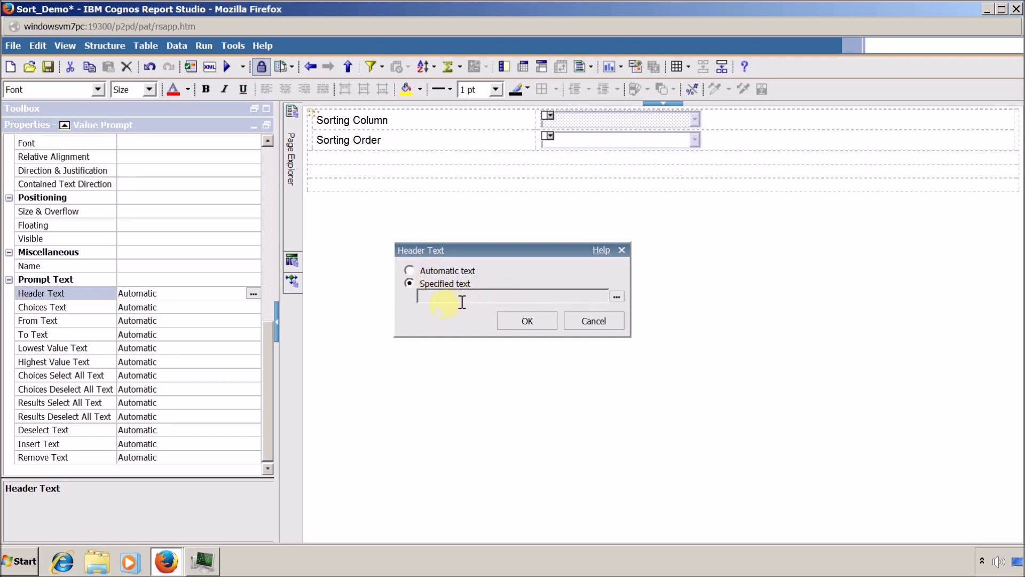
click(505, 318)
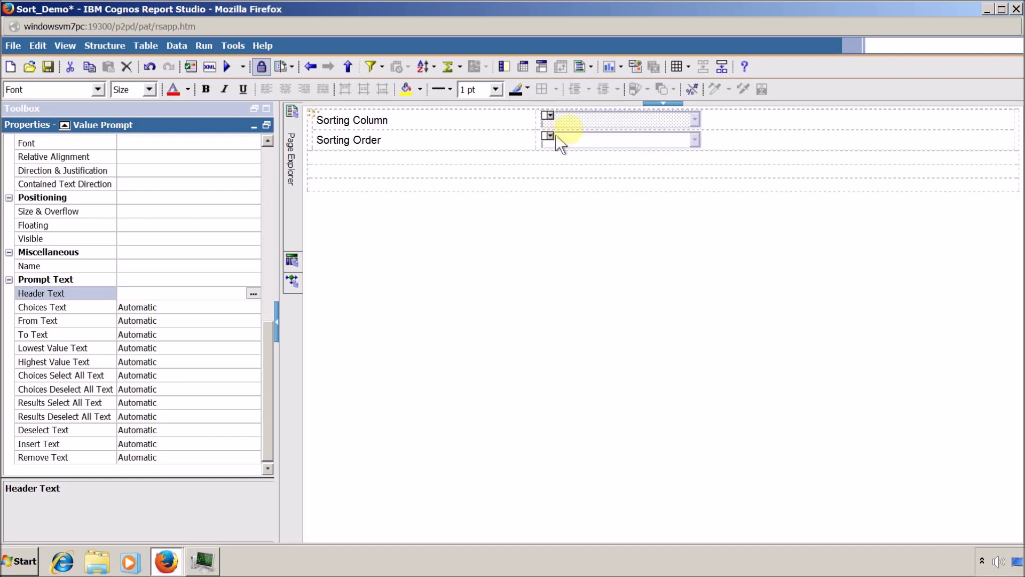
Replace the Sorting Order prompt's automatic header text with blank specified text
click(583, 140)
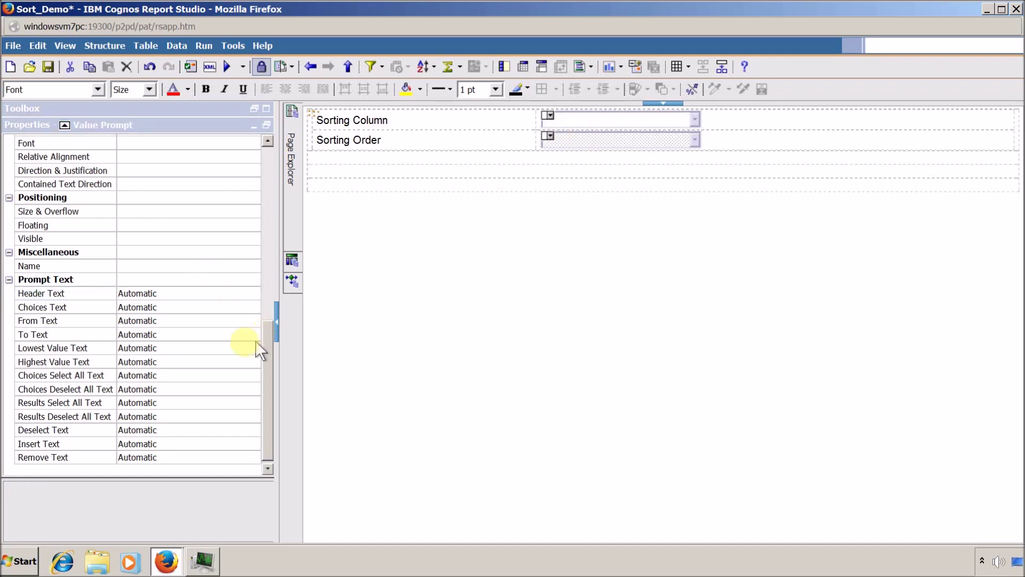
click(225, 293)
click(254, 293)
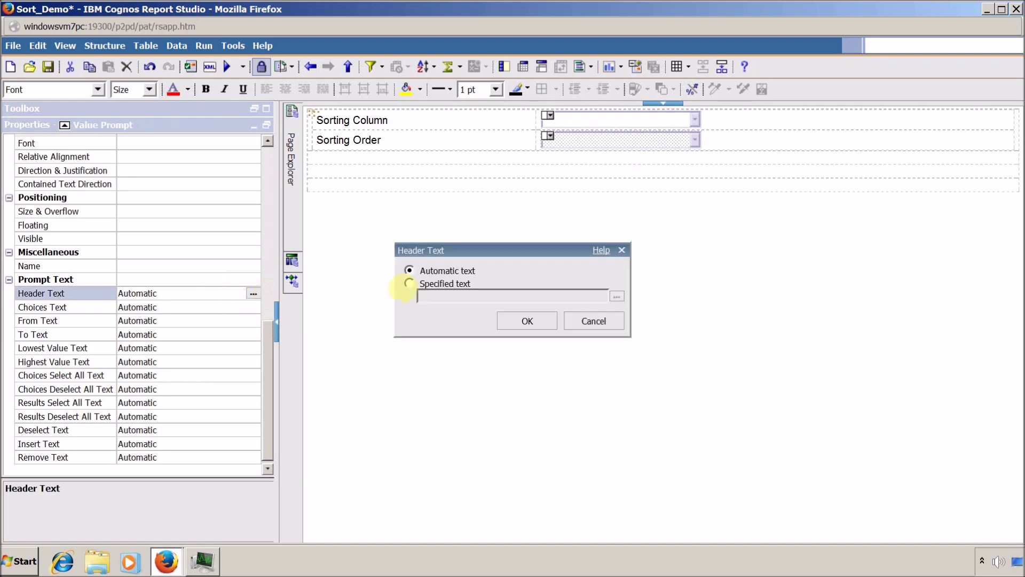
click(410, 284)
click(527, 320)
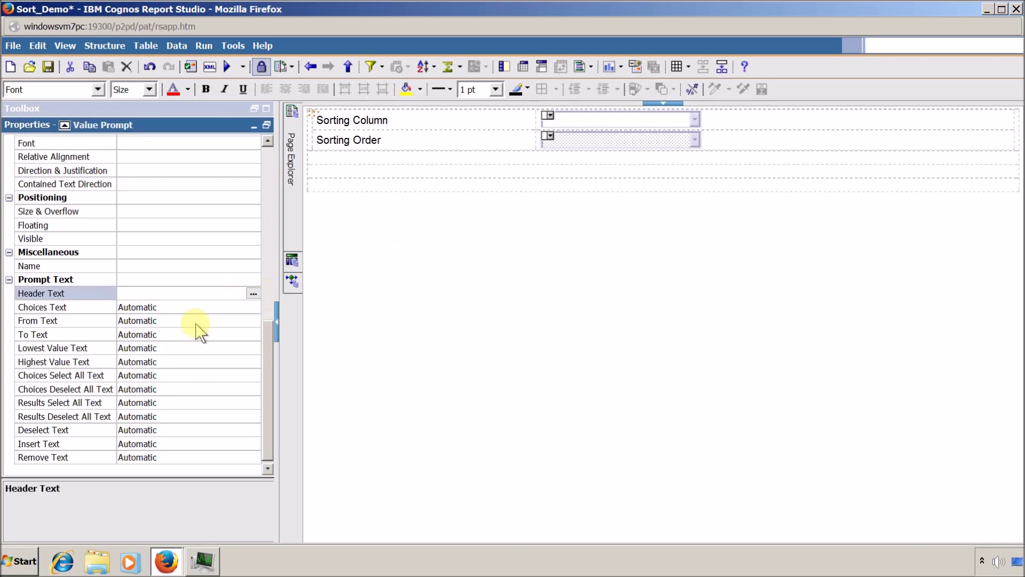
Add a static choice to the Sorting Order prompt with use value 1 and display value Asc
drag(267, 363, 252, 201)
click(181, 238)
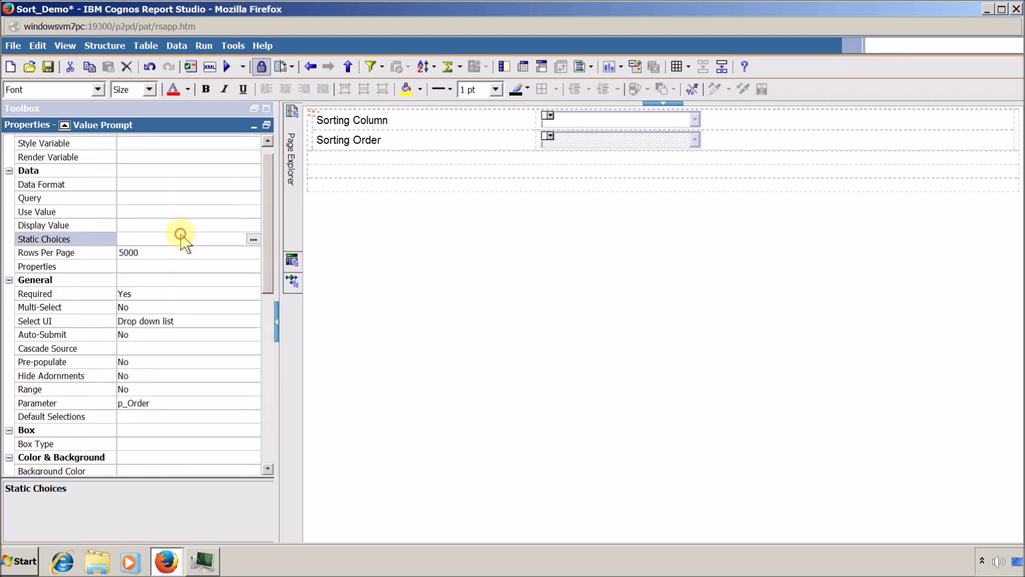
click(254, 238)
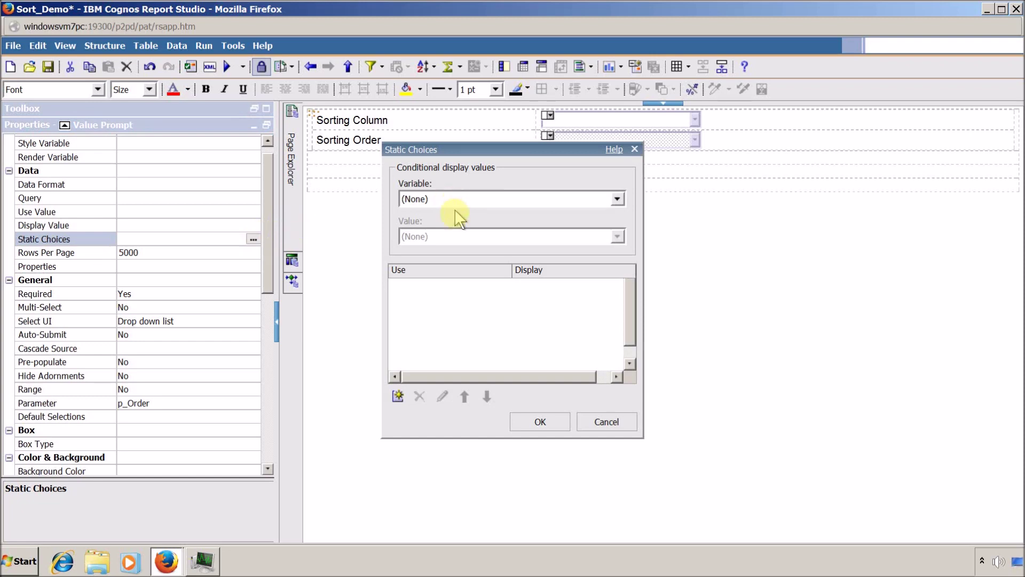
click(398, 397)
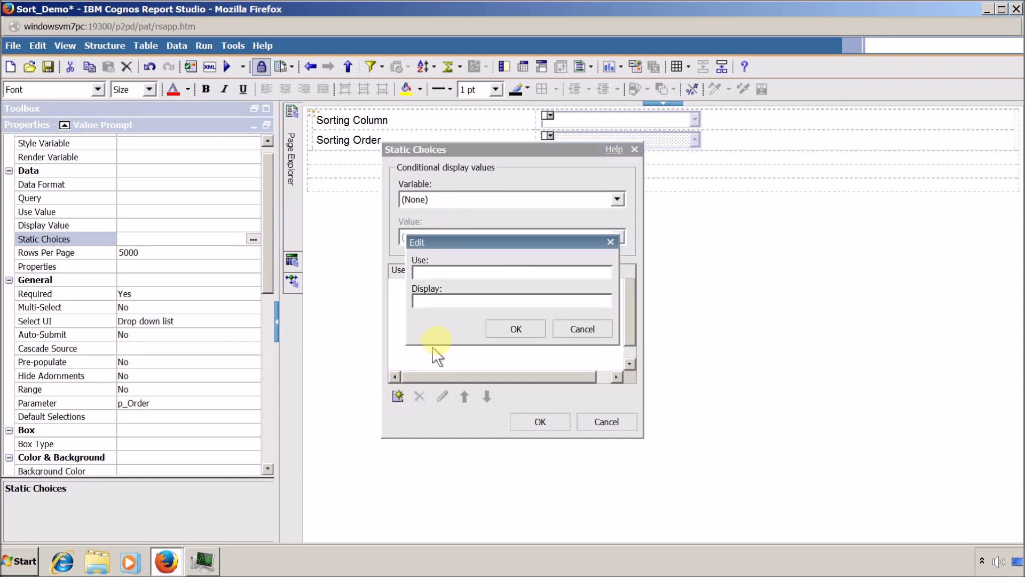
text(1)
key(Tab)
text(Asc)
click(522, 327)
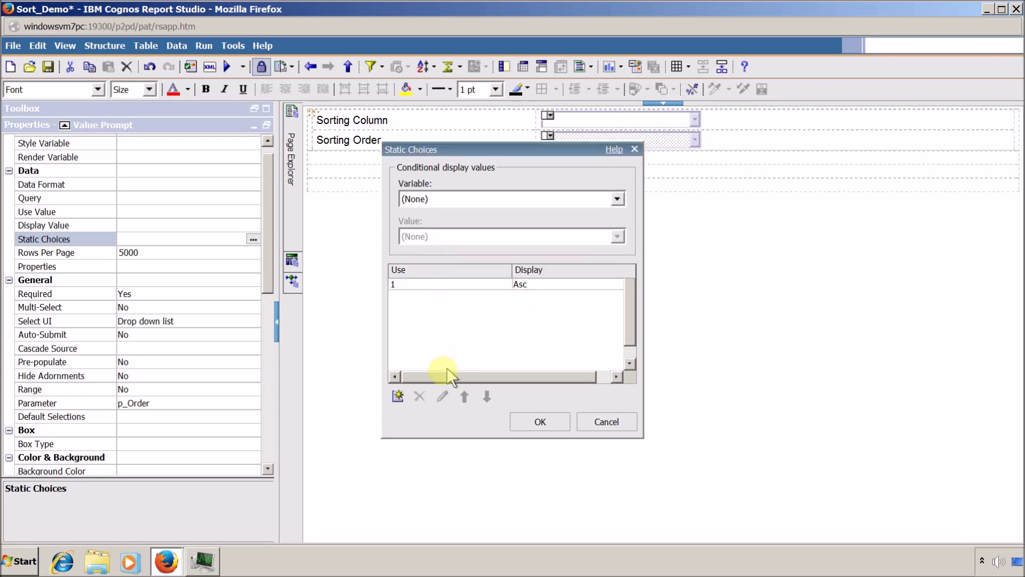
Add a second static choice with use value 2 and display value Desc, and accept the static choices
click(400, 396)
text(2)
key(Tab)
text(Des)
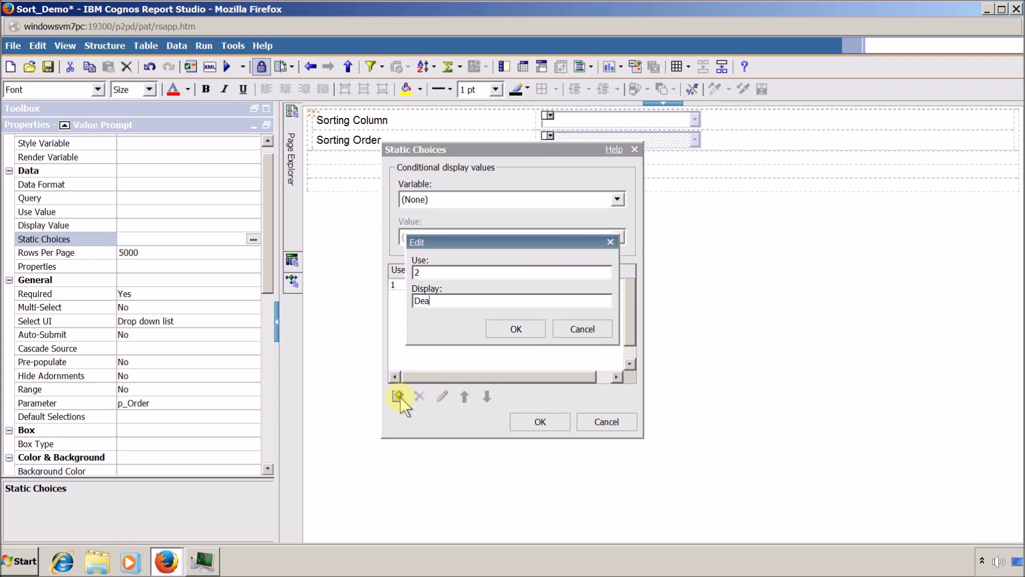
text(c)
click(512, 327)
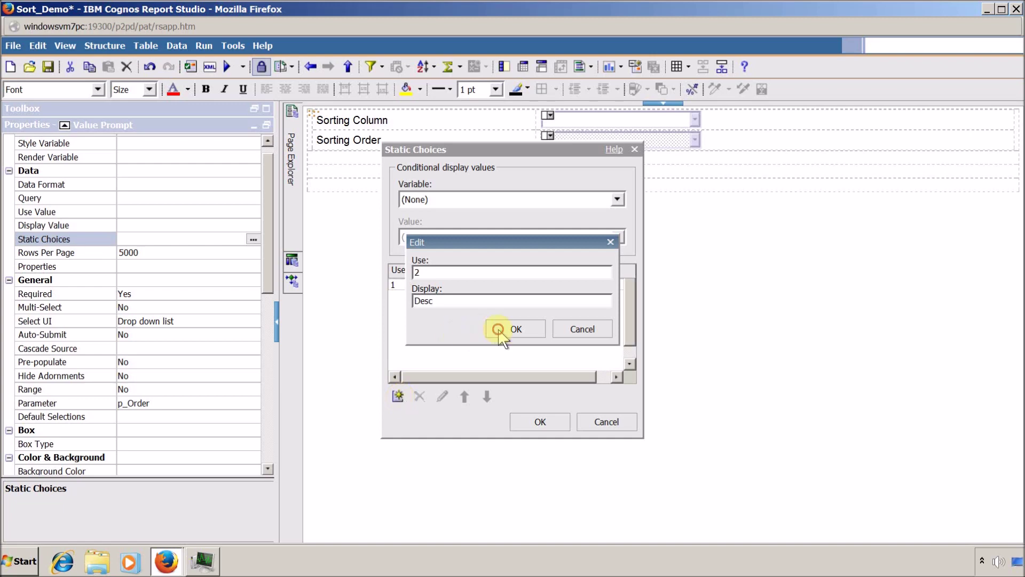
click(526, 421)
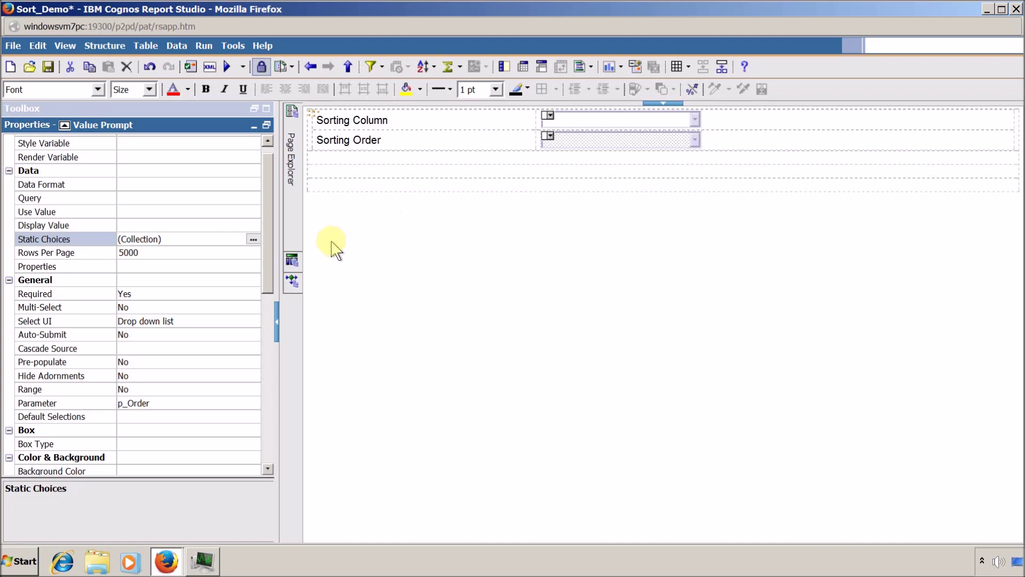
Set Auto-Submit and Hide Adornments to Yes for the Sorting Order prompt and save the report
click(180, 337)
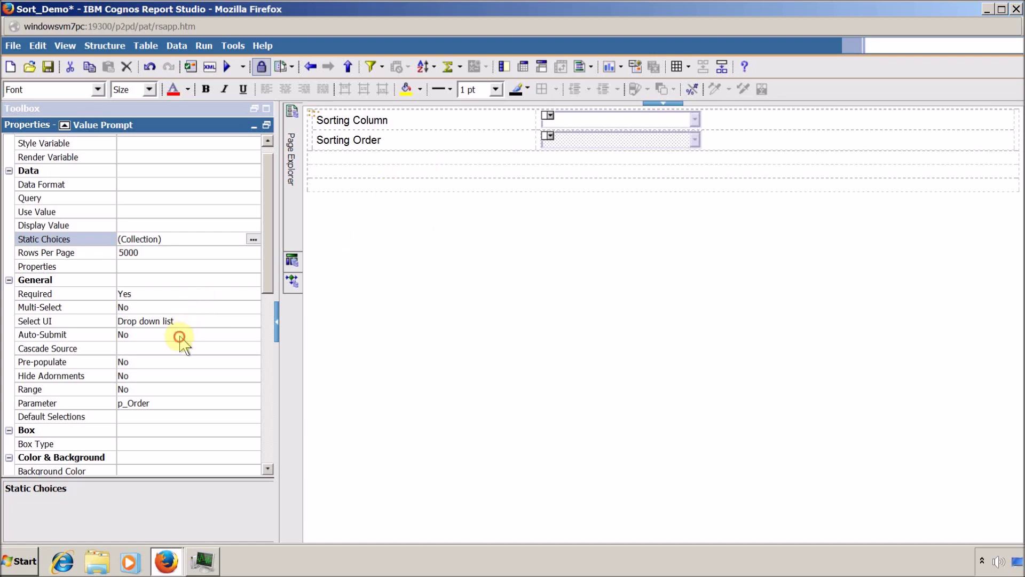
click(252, 335)
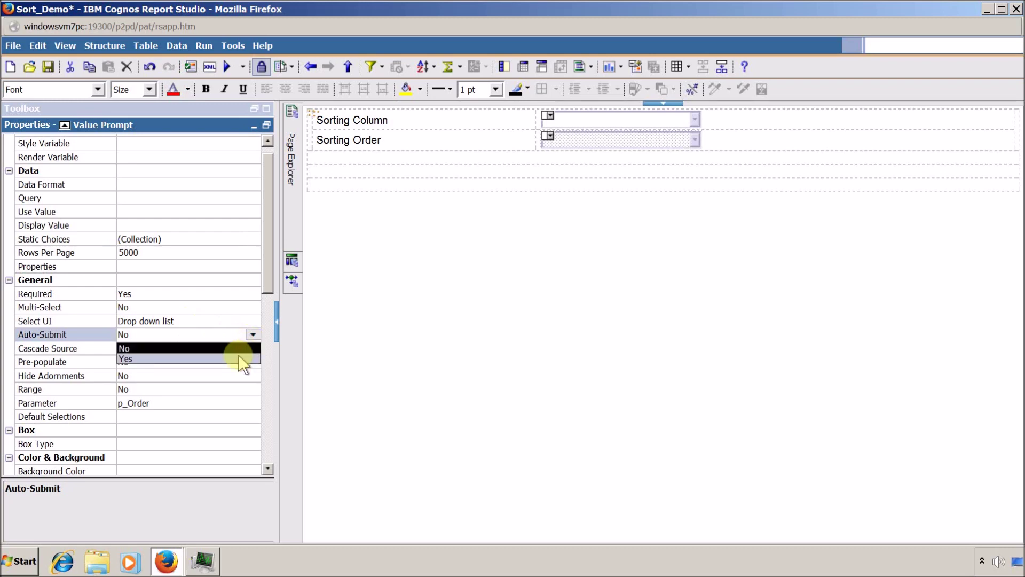
click(238, 358)
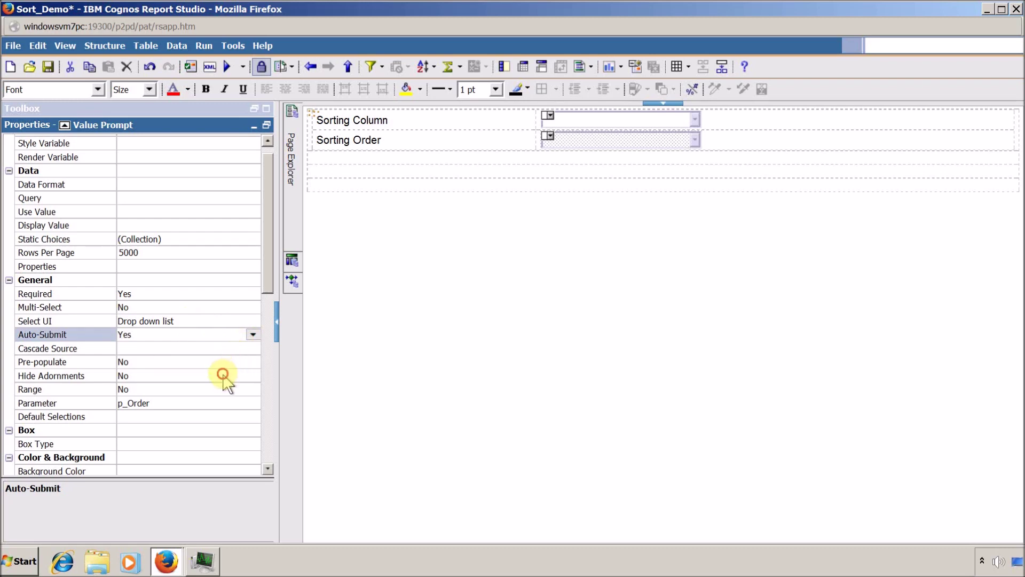
click(223, 374)
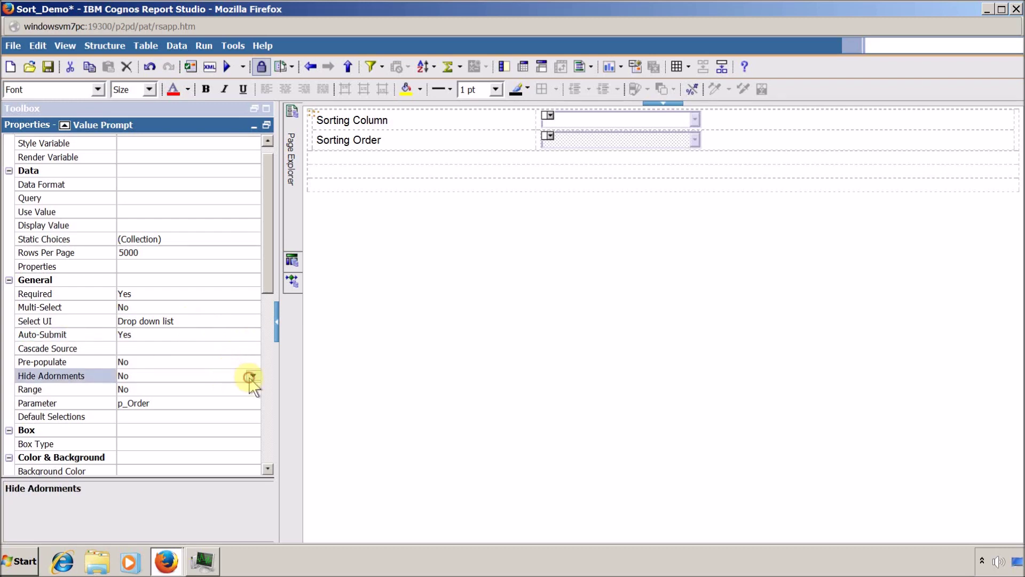
click(250, 377)
click(237, 401)
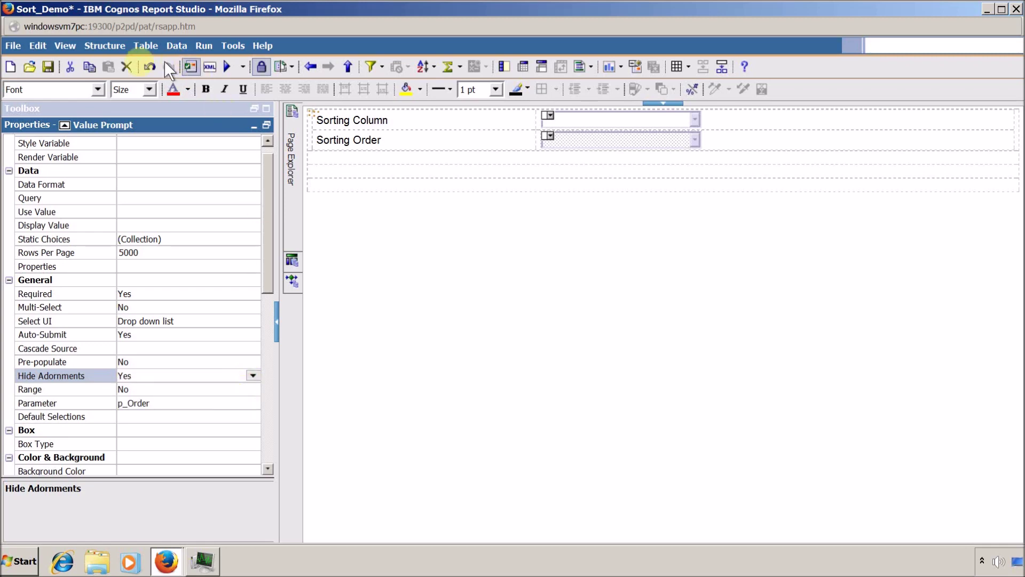
click(52, 66)
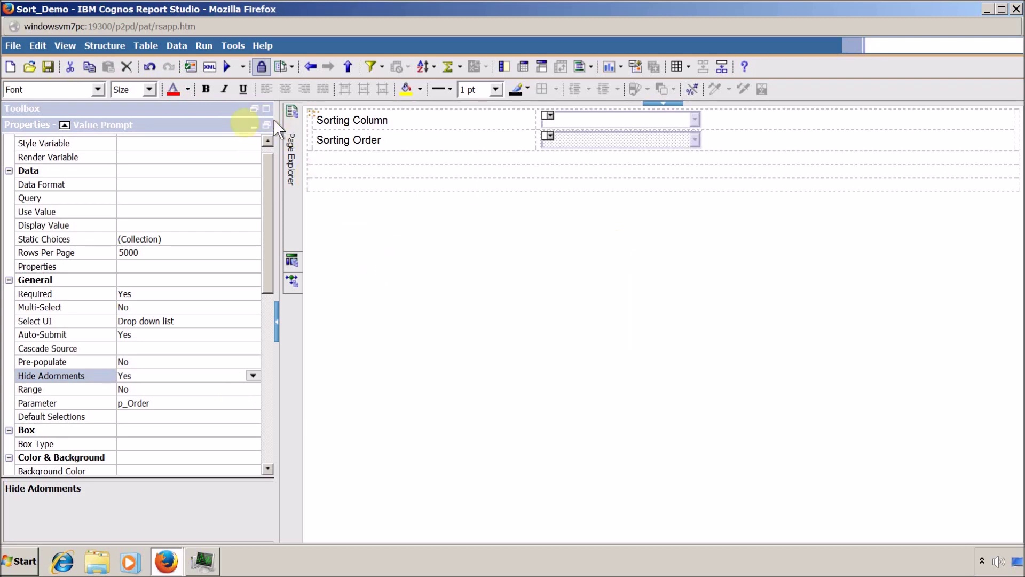
Insert all data items of the Q_Employee query as a list in the empty table row below the prompts
click(254, 125)
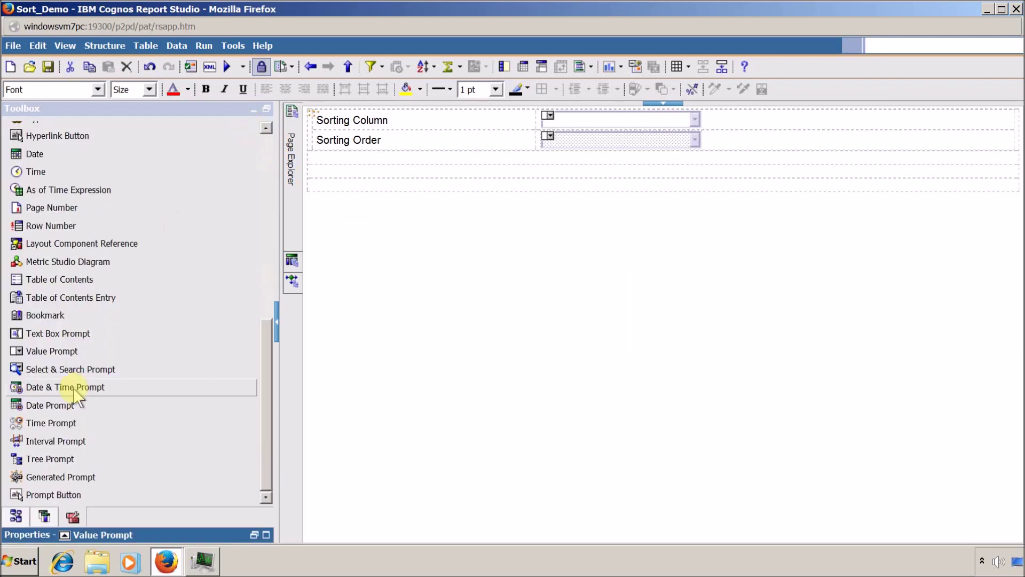
click(45, 516)
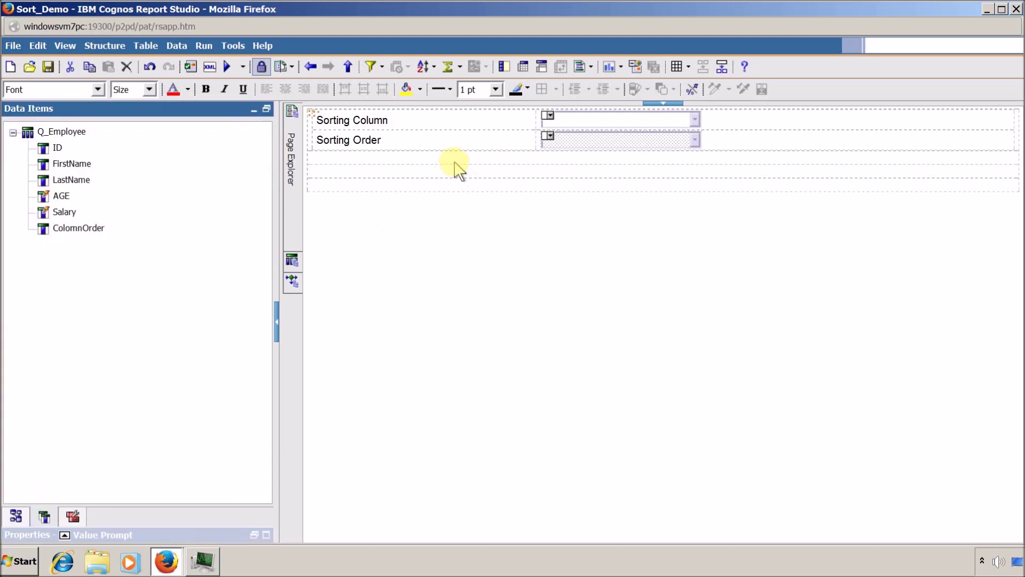
click(54, 145)
drag(54, 145, 67, 235)
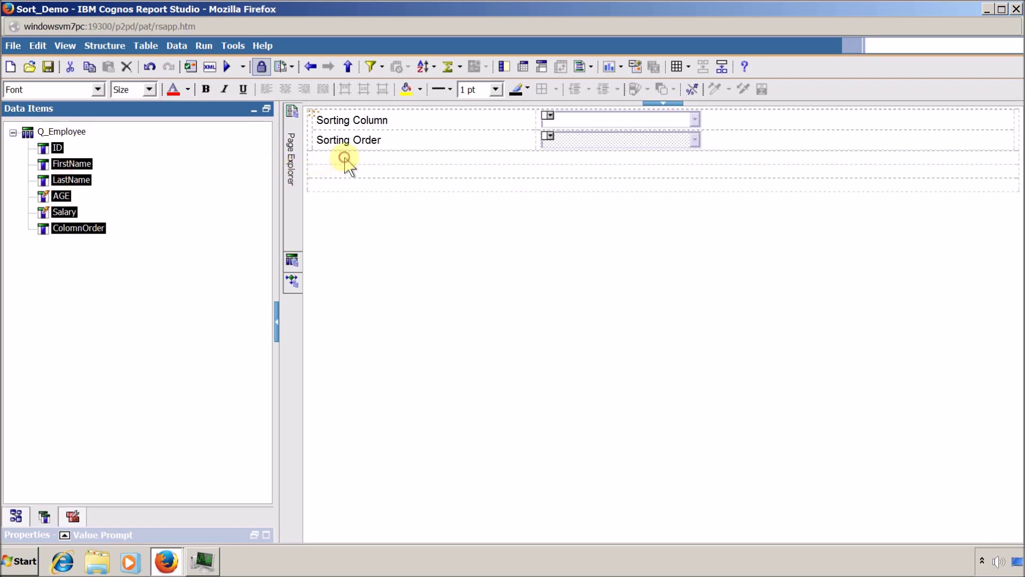
click(29, 131)
drag(270, 128, 311, 156)
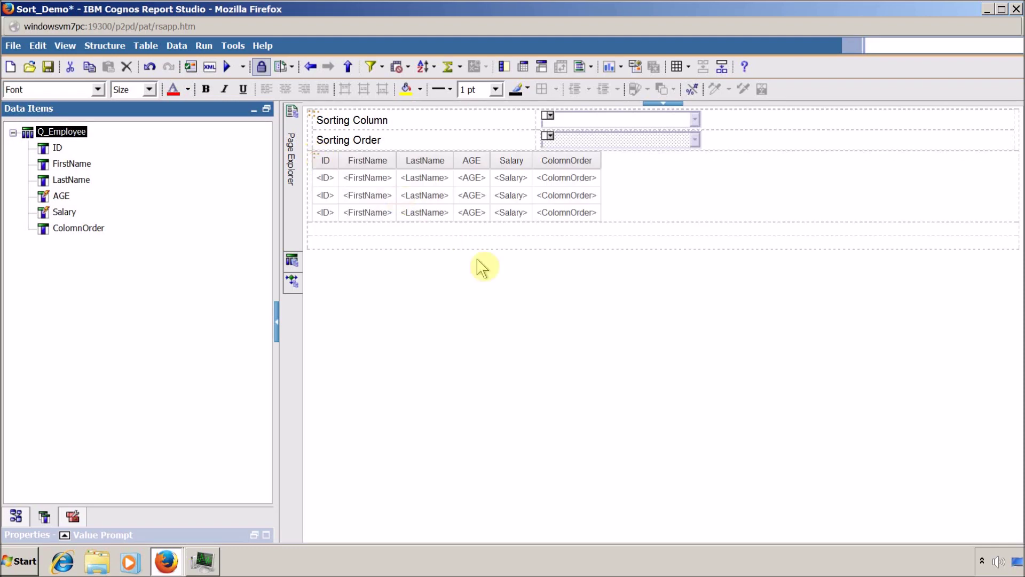
Copy the employee list into the empty table row directly below it
click(315, 159)
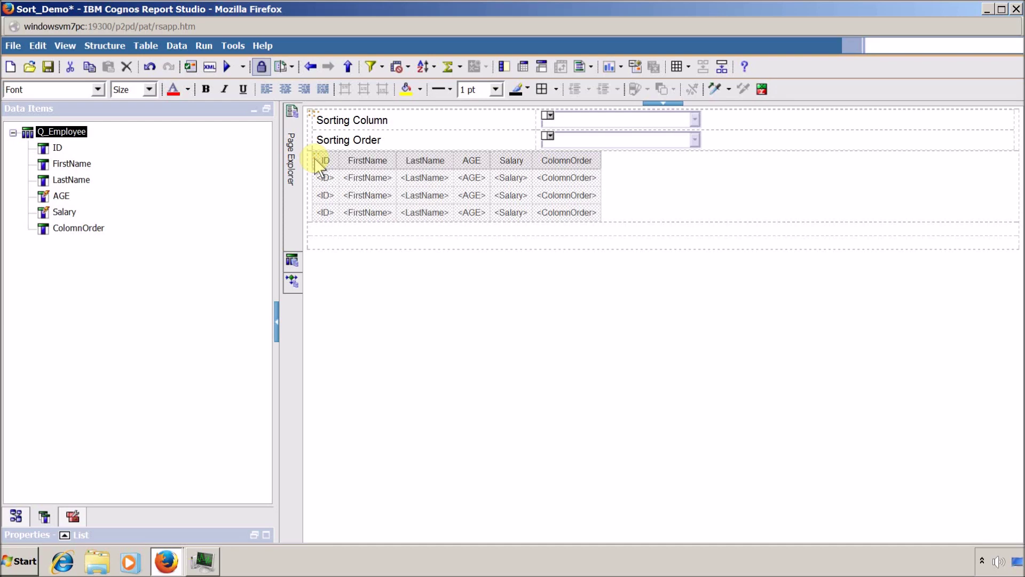
click(350, 230)
key(ctrl+v)
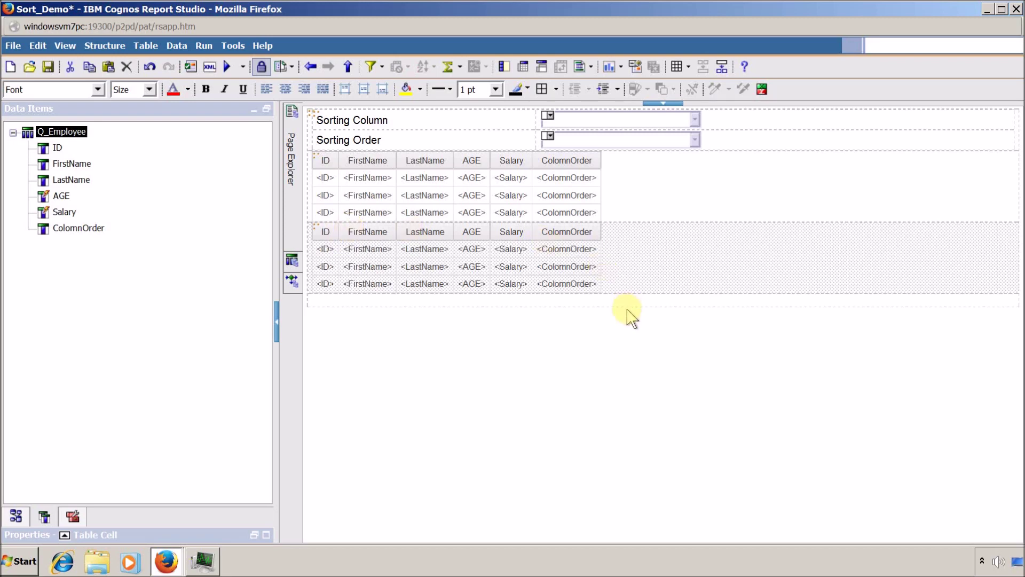
Sort the ColomnOrder column ascending in the upper list and descending in the lower list
click(570, 182)
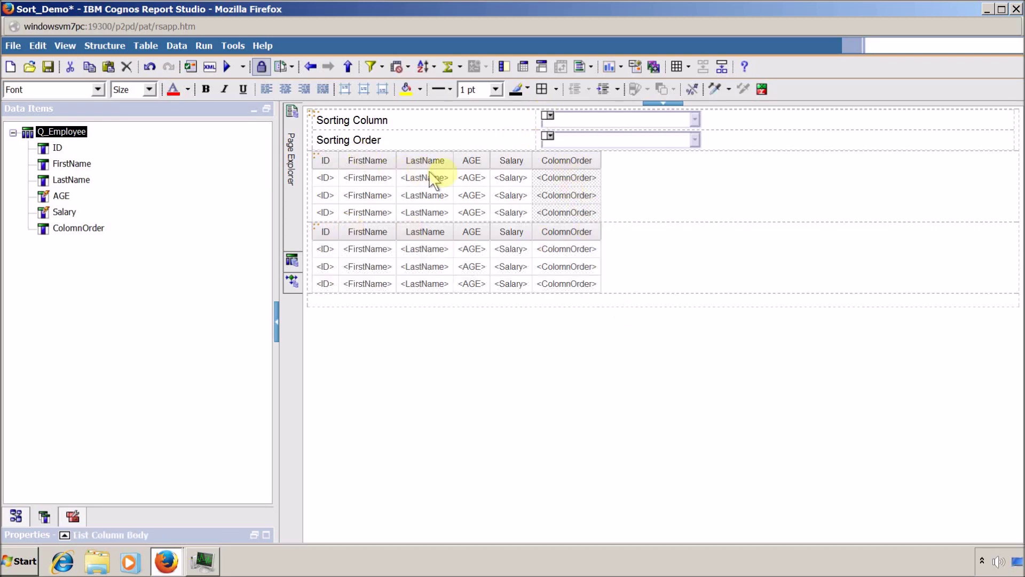
click(435, 68)
click(441, 101)
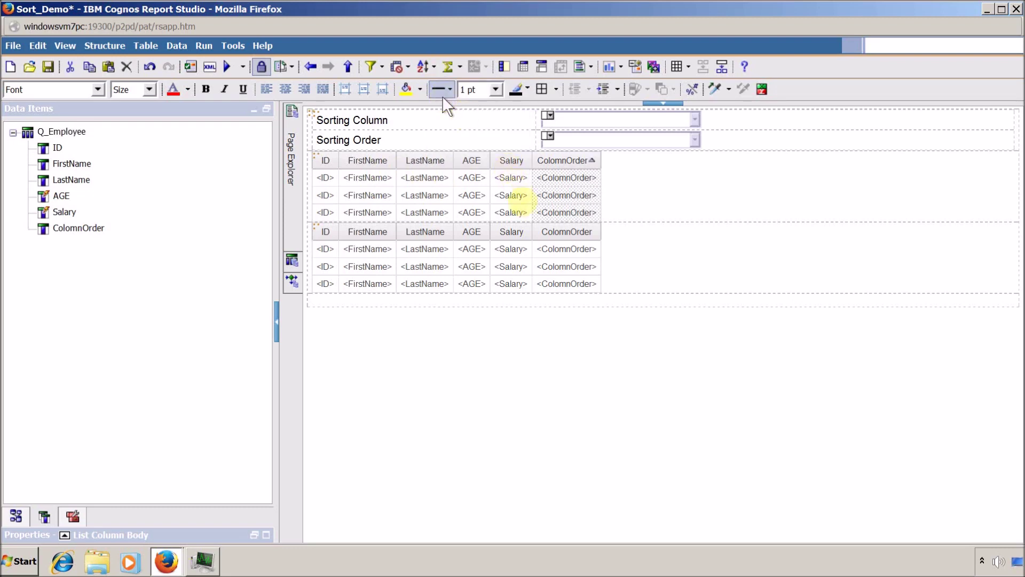
click(541, 247)
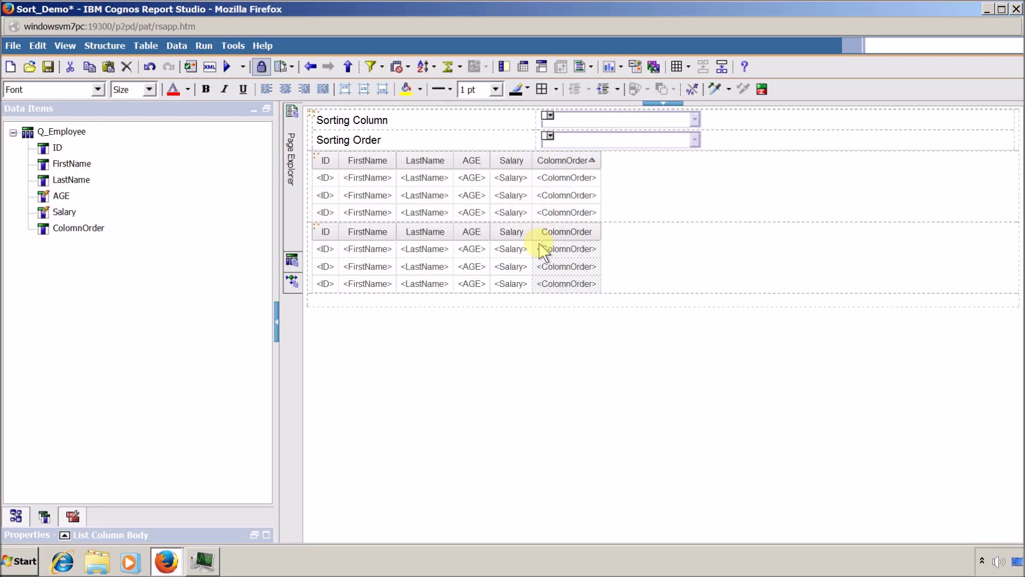
click(431, 64)
Add a new string variable to the report's condition variables
click(623, 141)
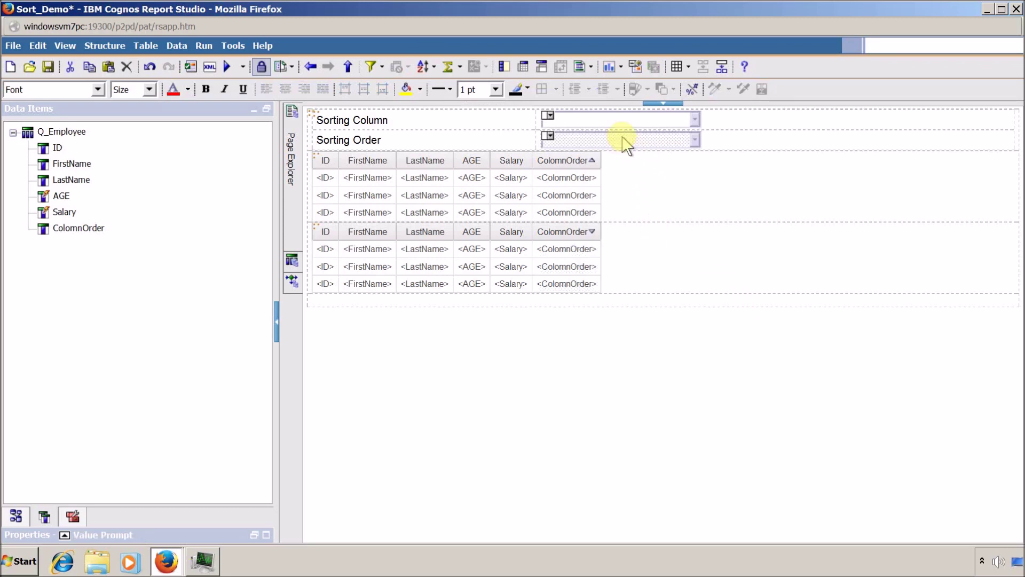
click(267, 535)
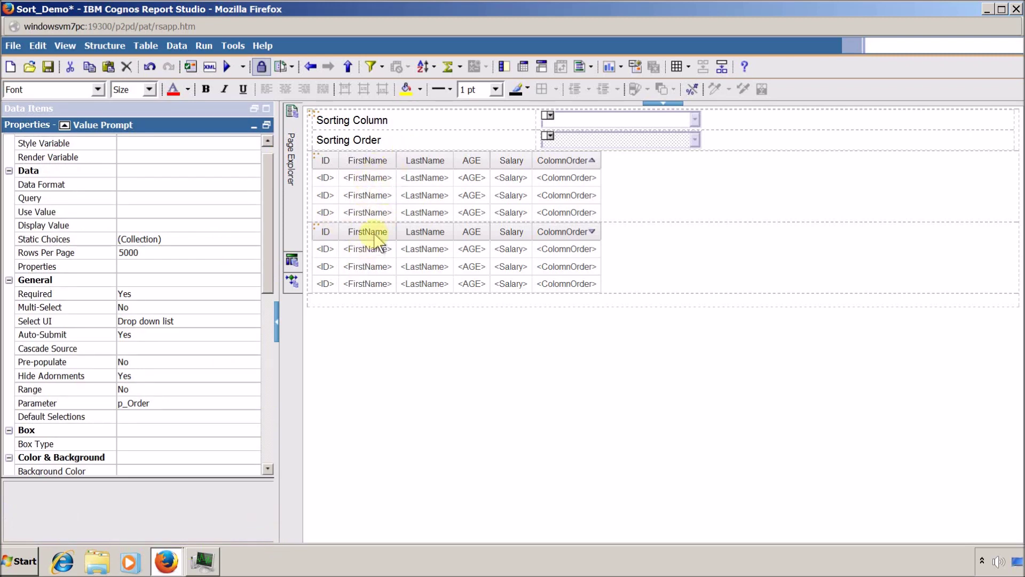
mouse_move(292, 279)
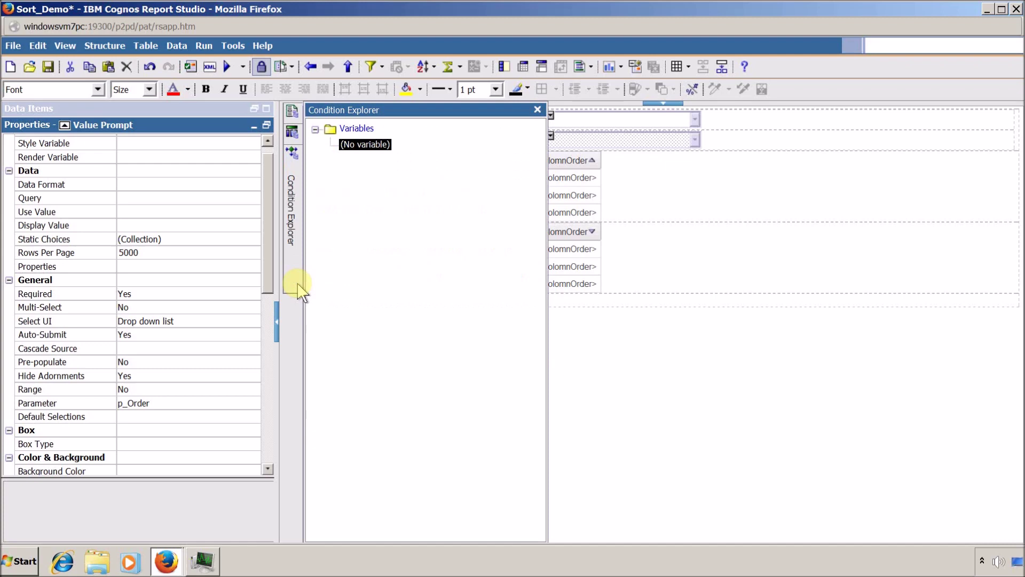
click(355, 130)
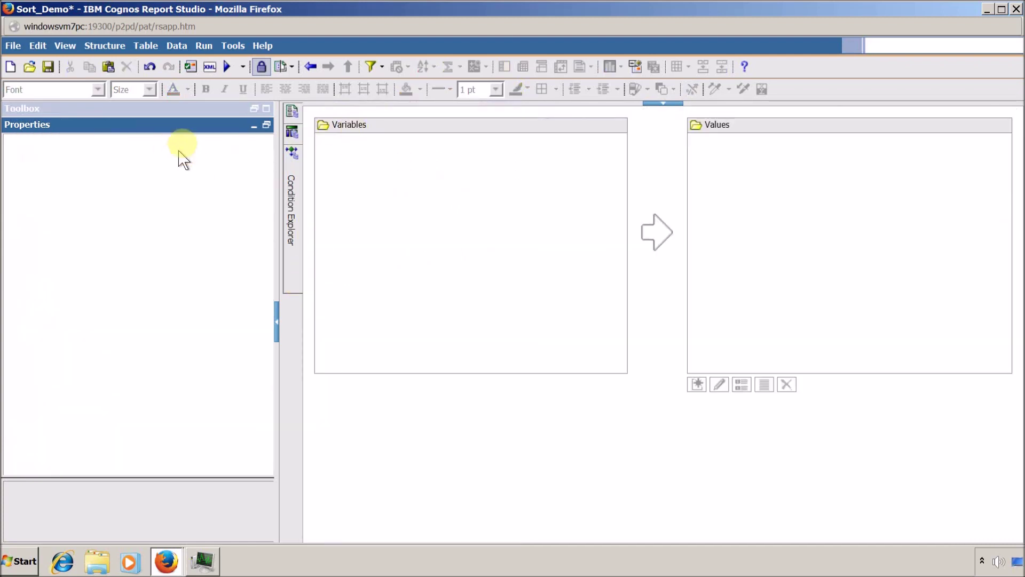
click(248, 118)
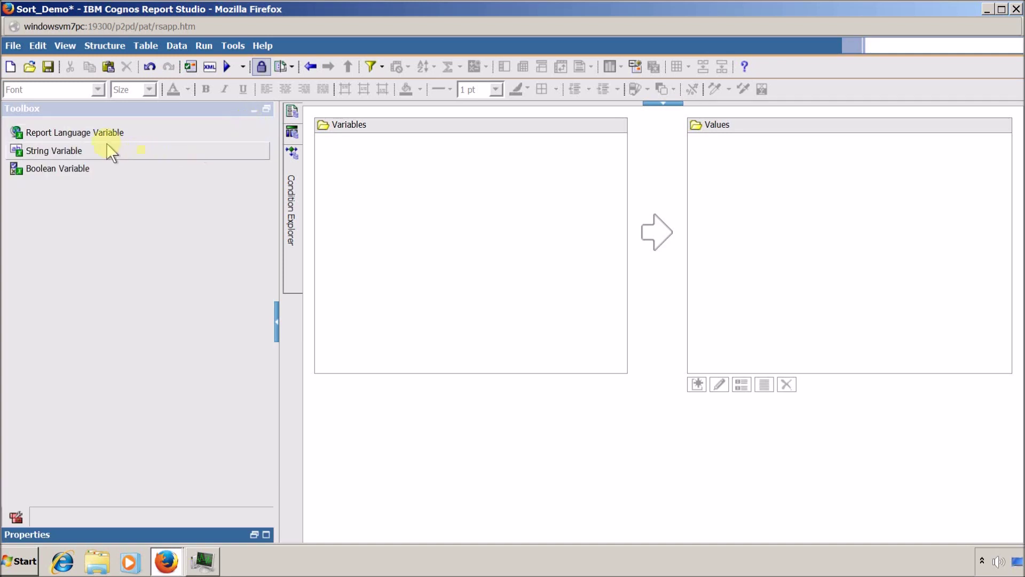
drag(78, 155, 367, 197)
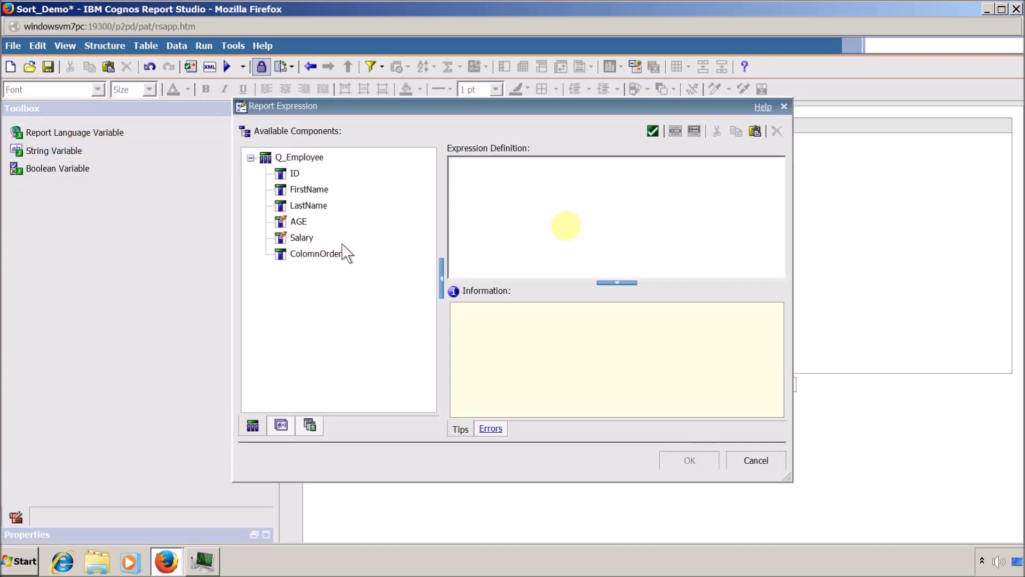
Define the string variable's report expression as ParamValue('p_Order')
click(288, 425)
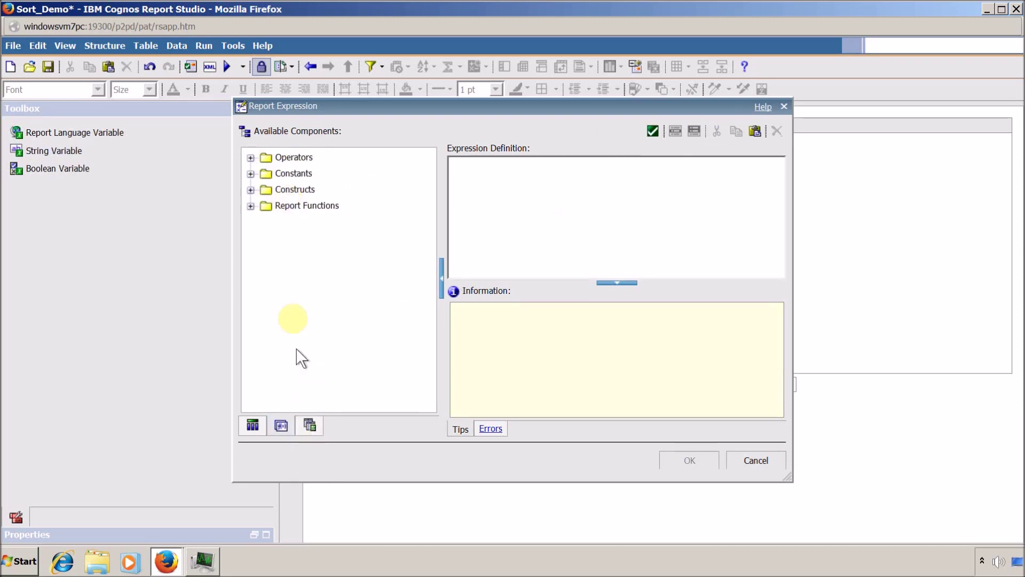
click(309, 423)
drag(289, 173, 560, 206)
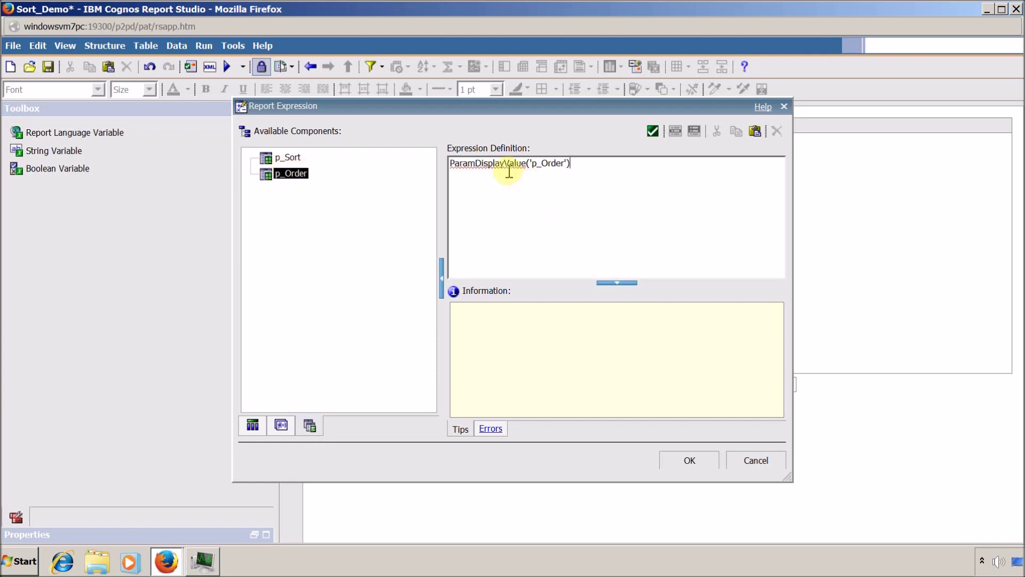
click(509, 176)
key(BackSpace)
key(BackSpace)
key(BackSpace)
key(BackSpace)
key(BackSpace)
key(BackSpace)
key(BackSpace)
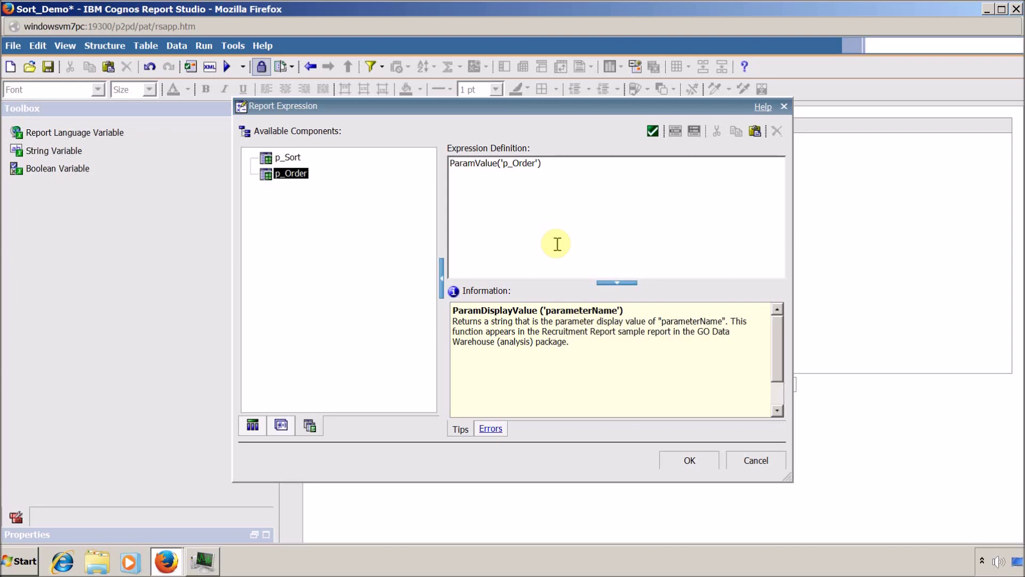
click(675, 463)
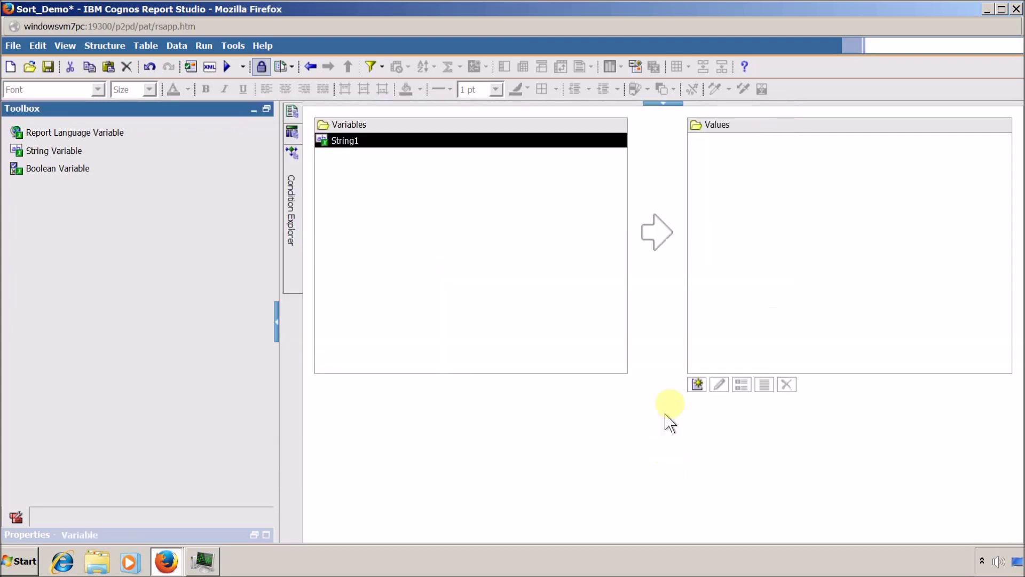
Rename the string variable to SV_ListRenderer
click(268, 540)
click(267, 535)
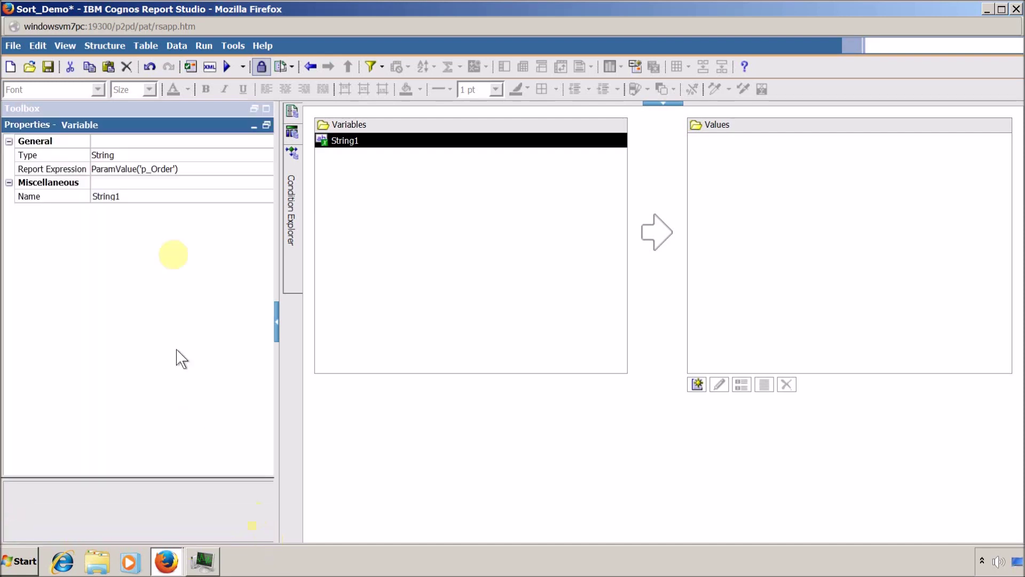
click(168, 196)
double_click(168, 196)
text(SV_ListRenderer)
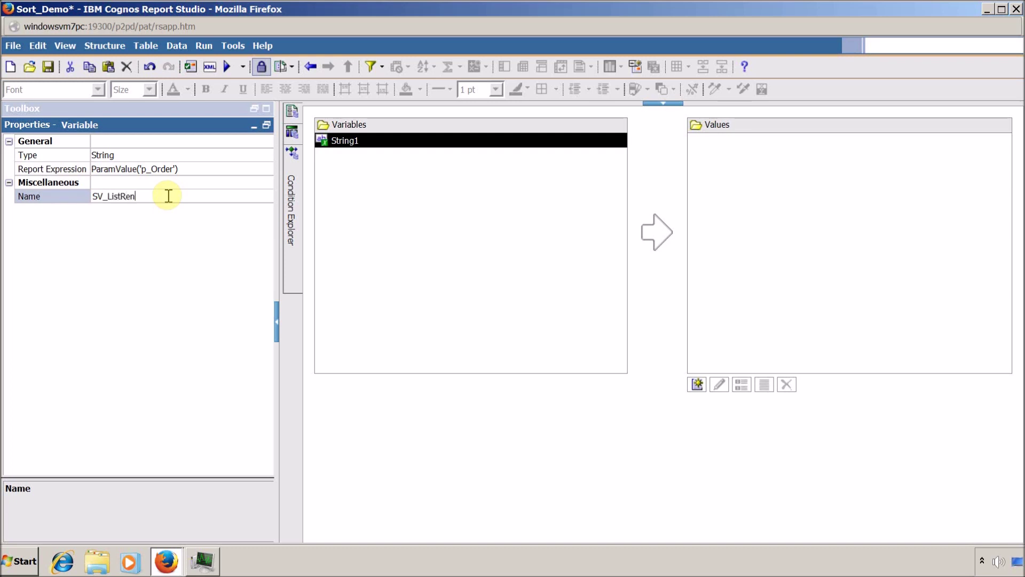
click(609, 412)
Add the values 1 and 2 to the SV_ListRenderer variable
click(697, 384)
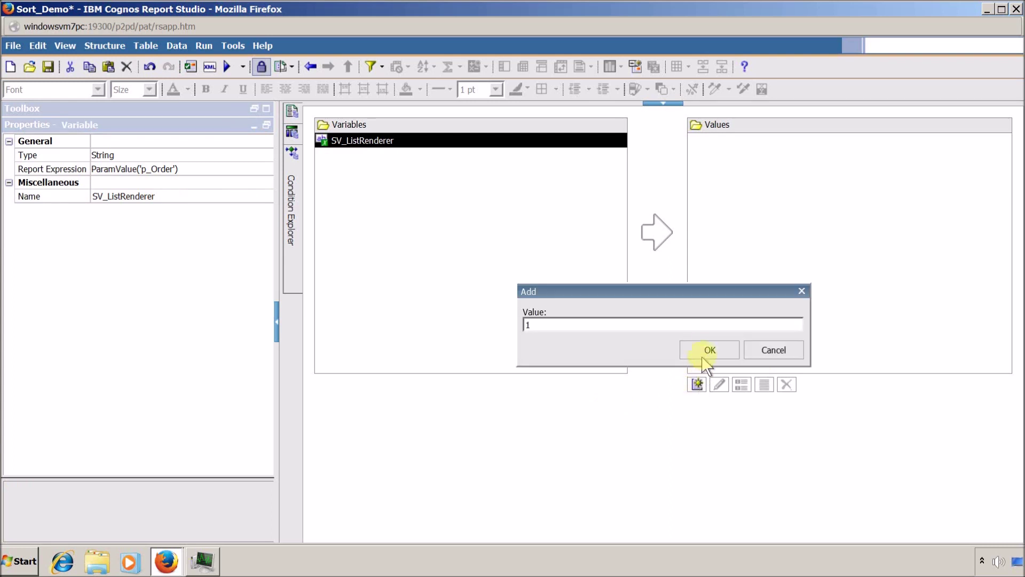
click(707, 350)
click(698, 384)
text(2)
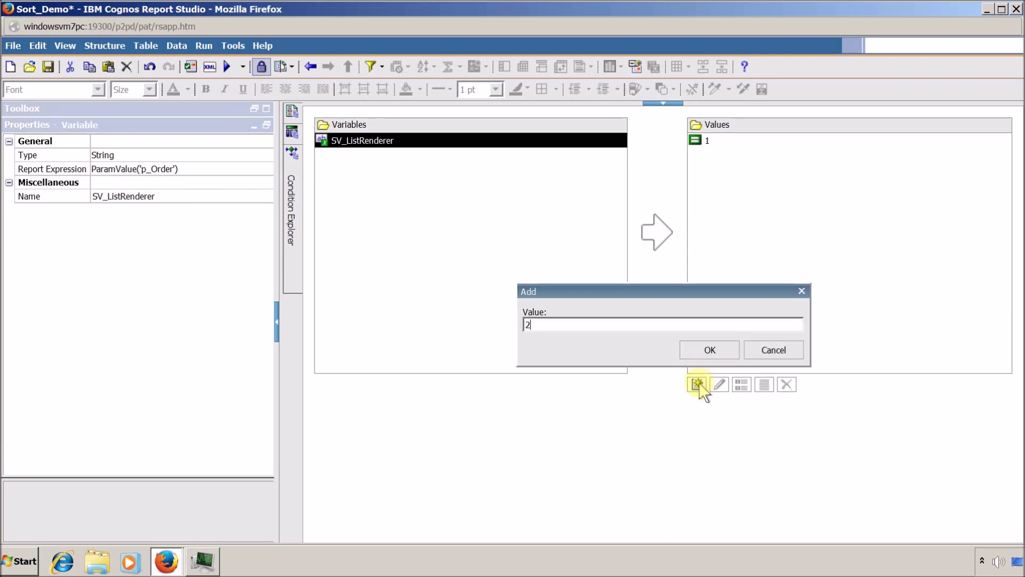
click(710, 350)
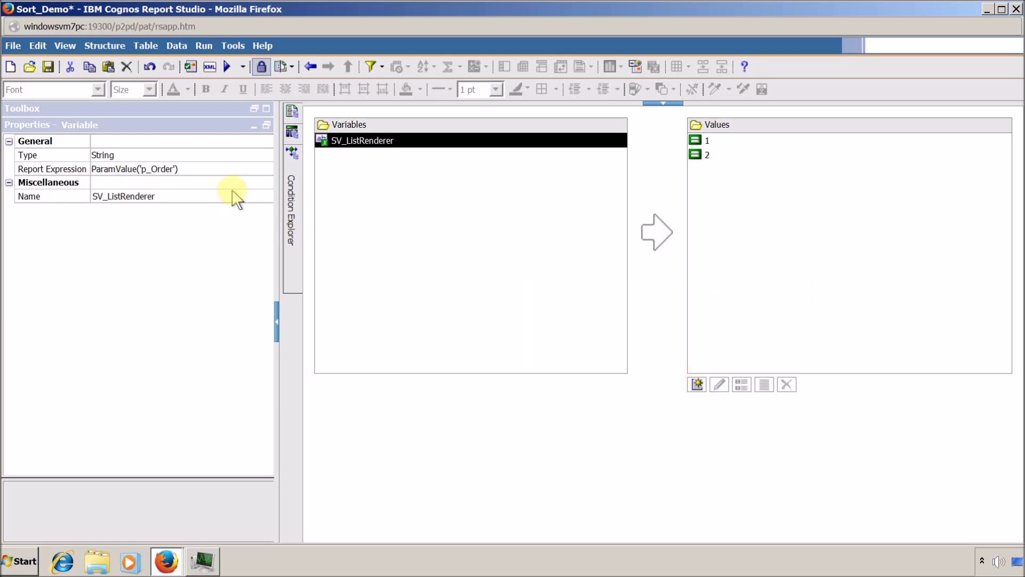
On the Custom Sorting Report page, set the upper list's render variable to SV_ListRenderer, rendering only for value 1
mouse_move(291, 113)
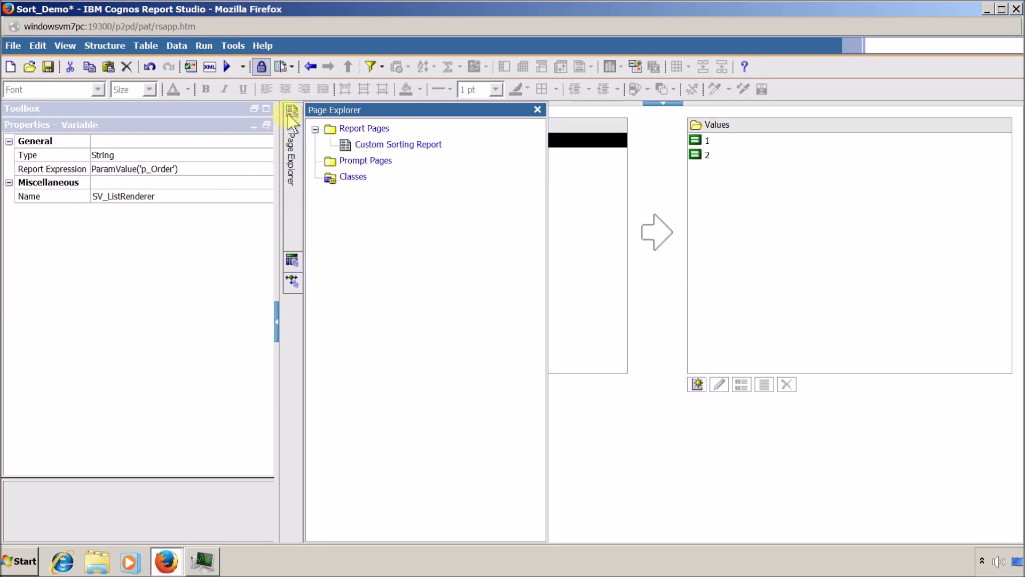
click(374, 145)
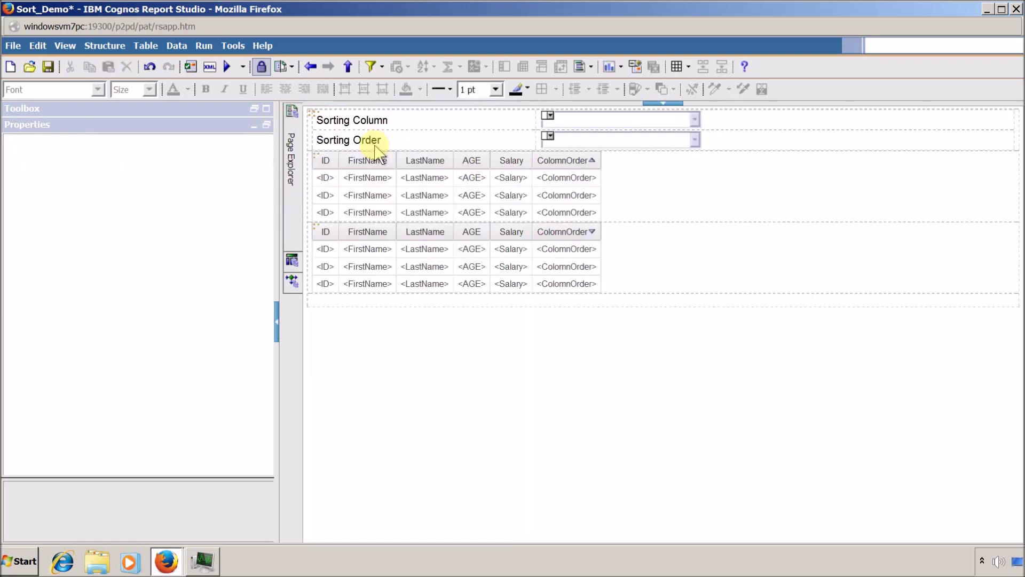
click(321, 160)
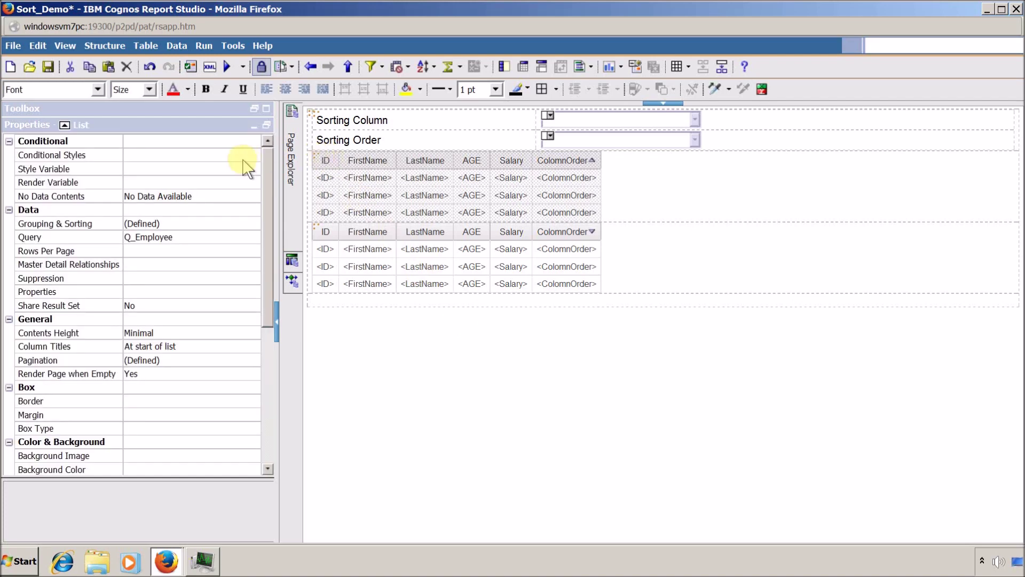
click(230, 183)
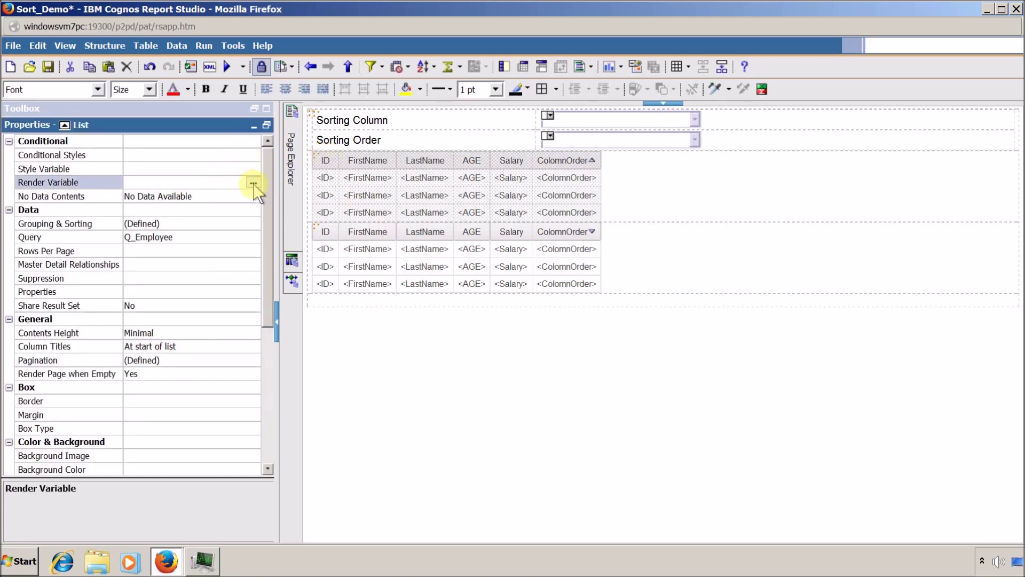
click(253, 183)
click(451, 176)
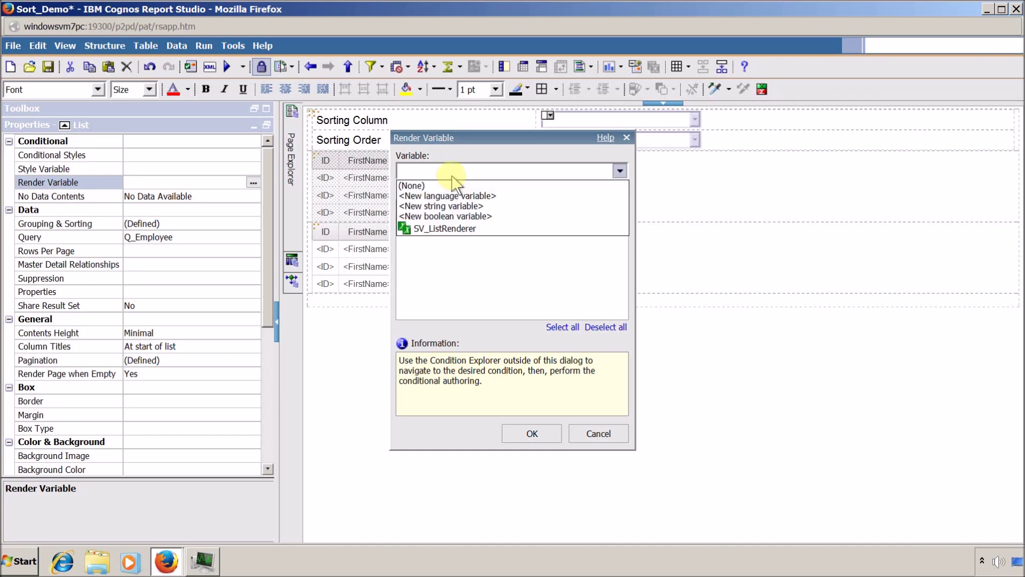
click(446, 220)
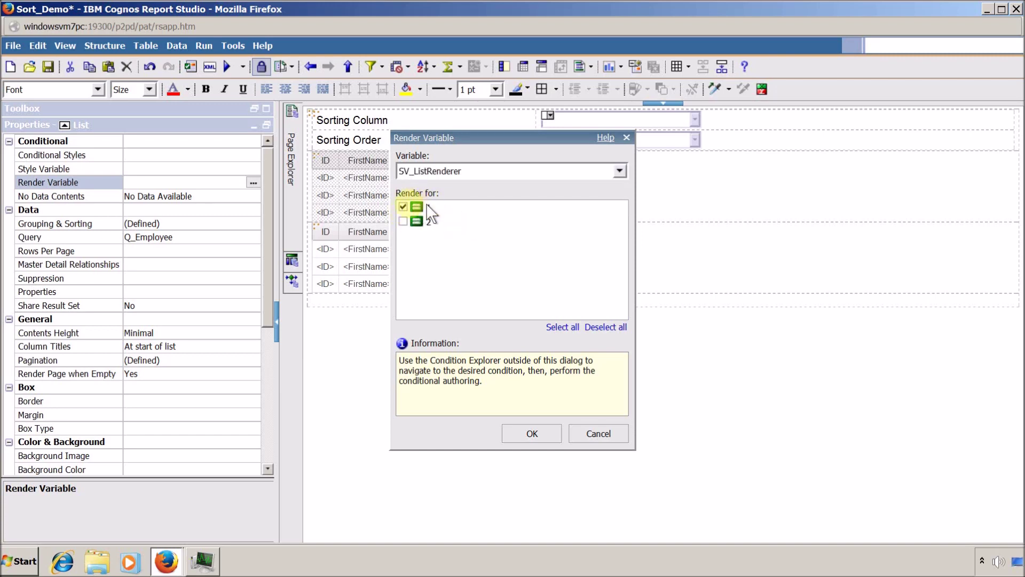
click(539, 432)
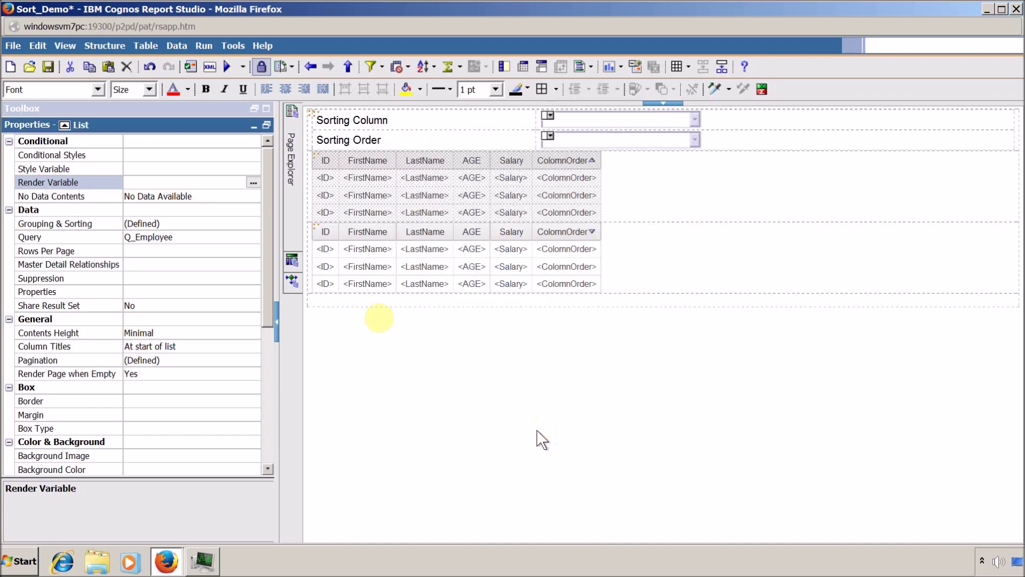
Set the lower list's render variable to SV_ListRenderer, rendering for value 2, and save the report
click(313, 226)
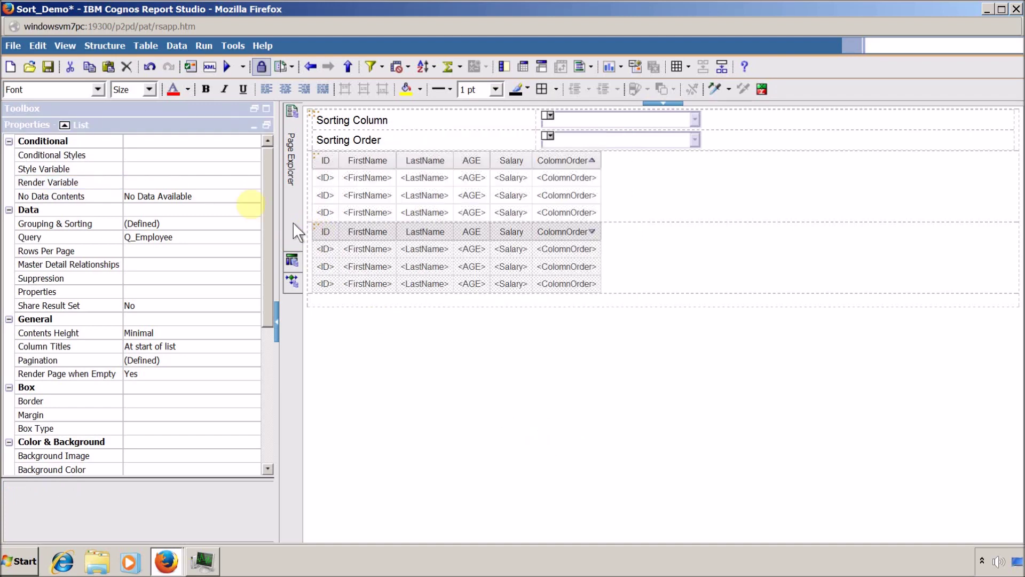
click(222, 183)
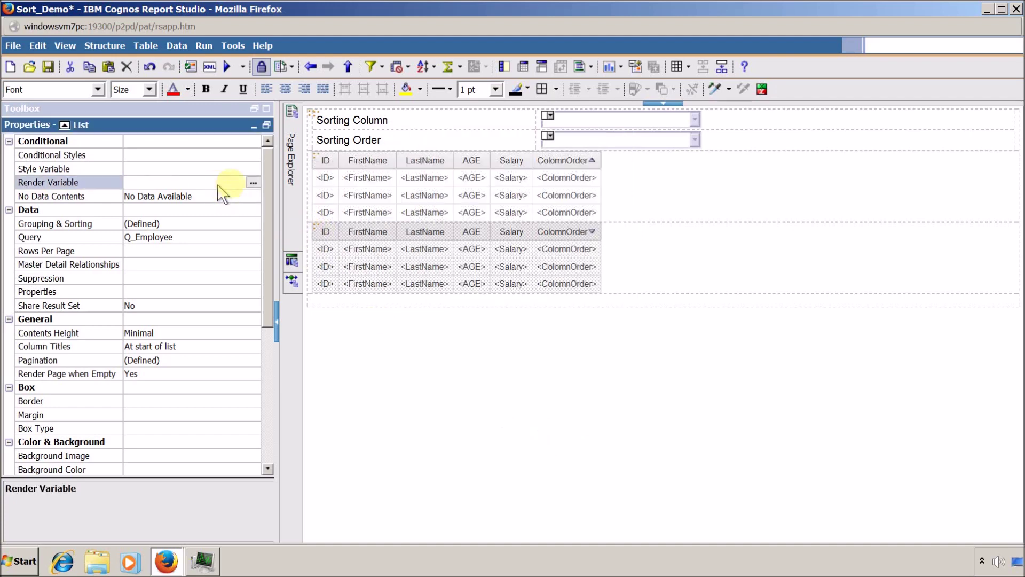
click(250, 183)
click(458, 172)
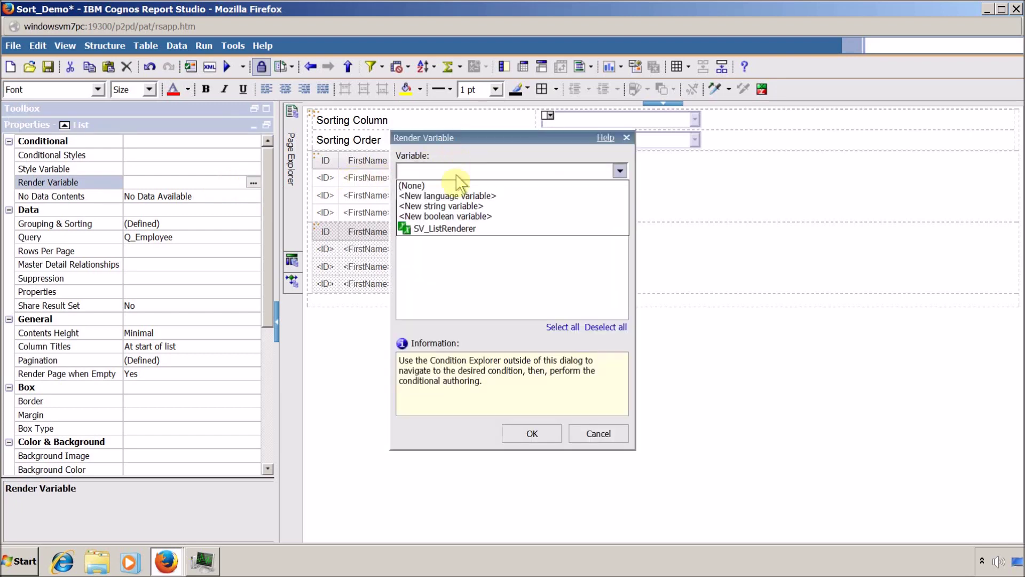
click(451, 228)
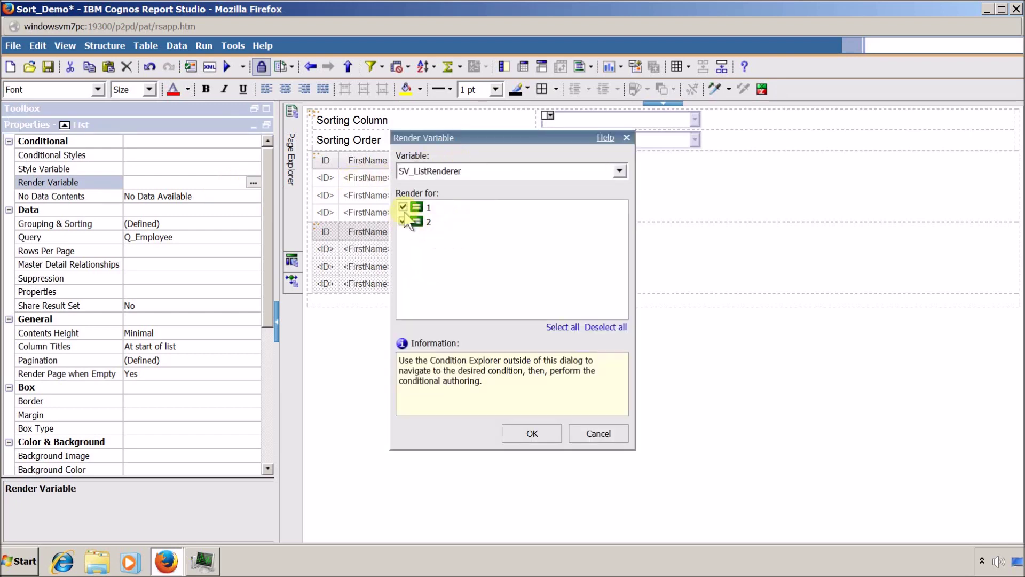
click(531, 432)
click(47, 66)
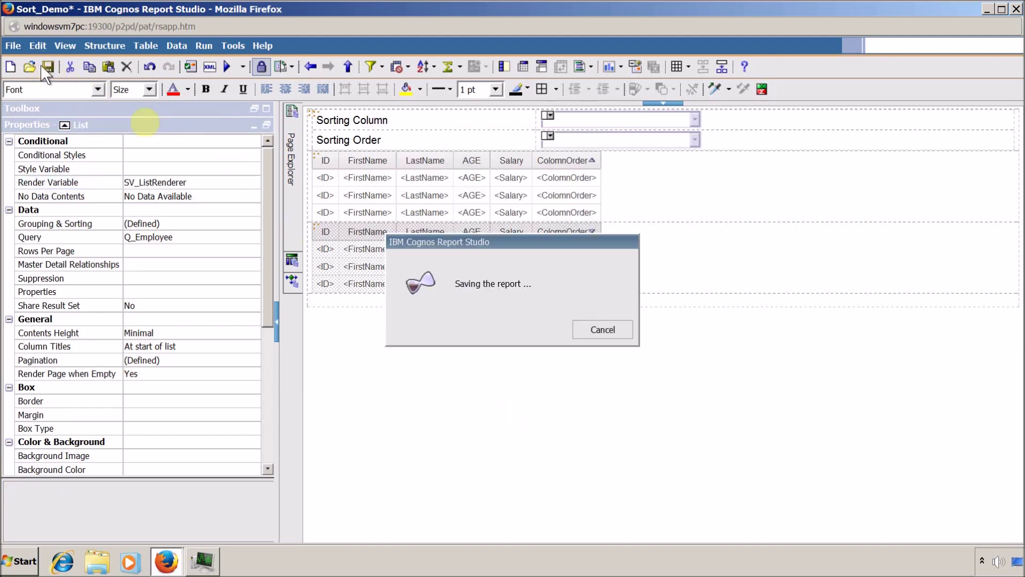
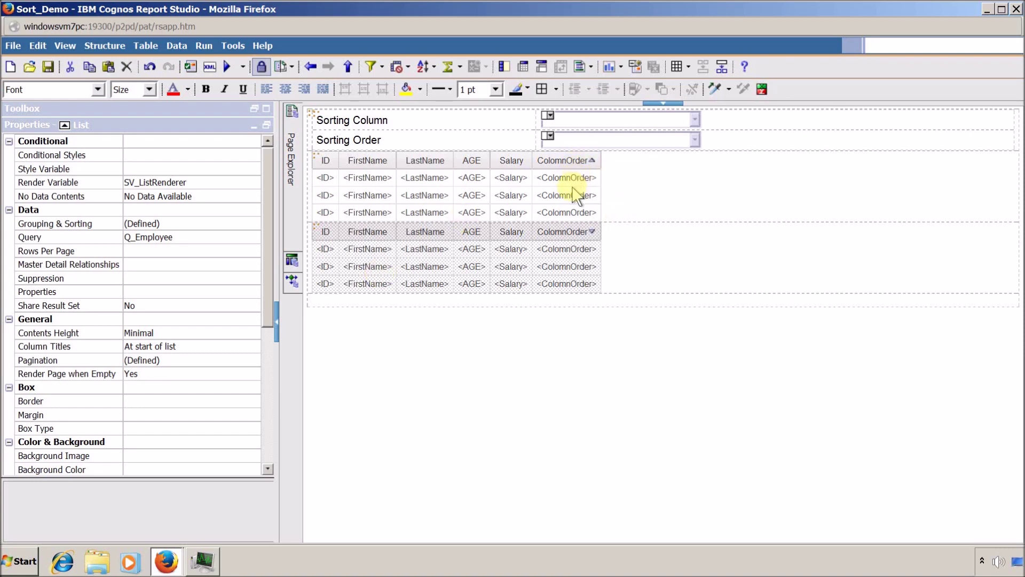
Go to the query behind the upper list's ColomnOrder column and clear the ColomnOrder data item's expression
right_click(573, 186)
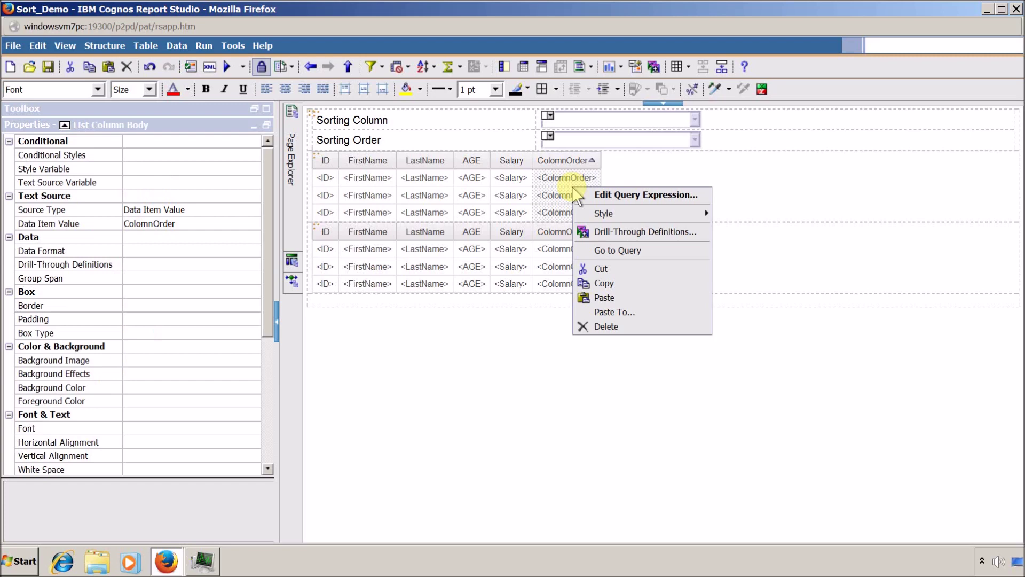
click(609, 251)
click(368, 215)
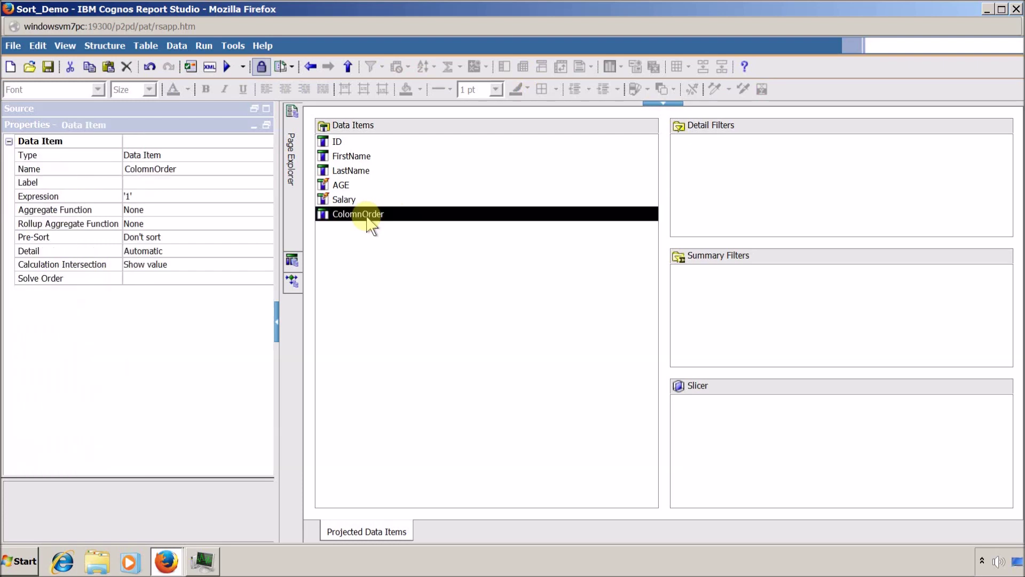
double_click(368, 215)
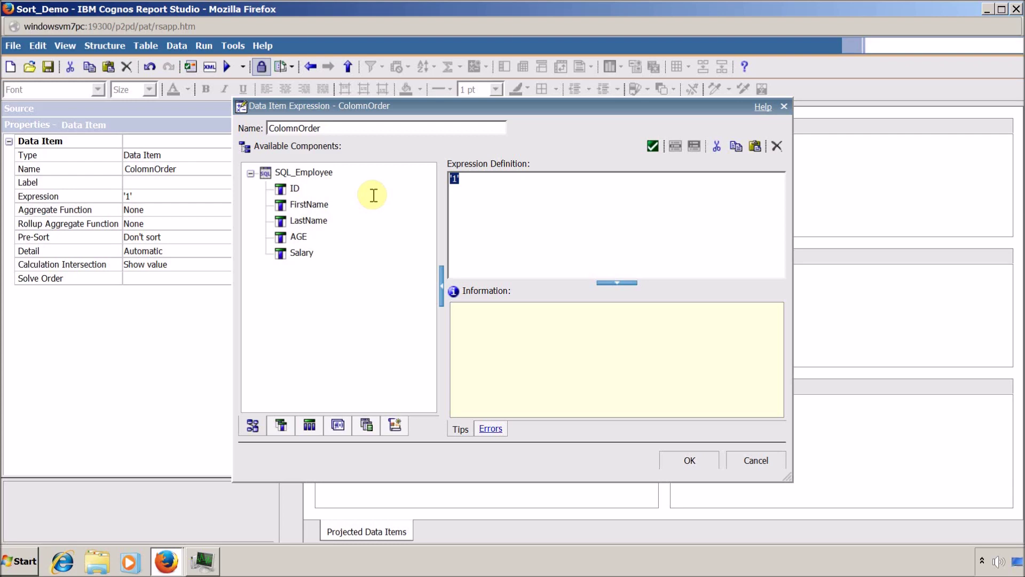
key(Delete)
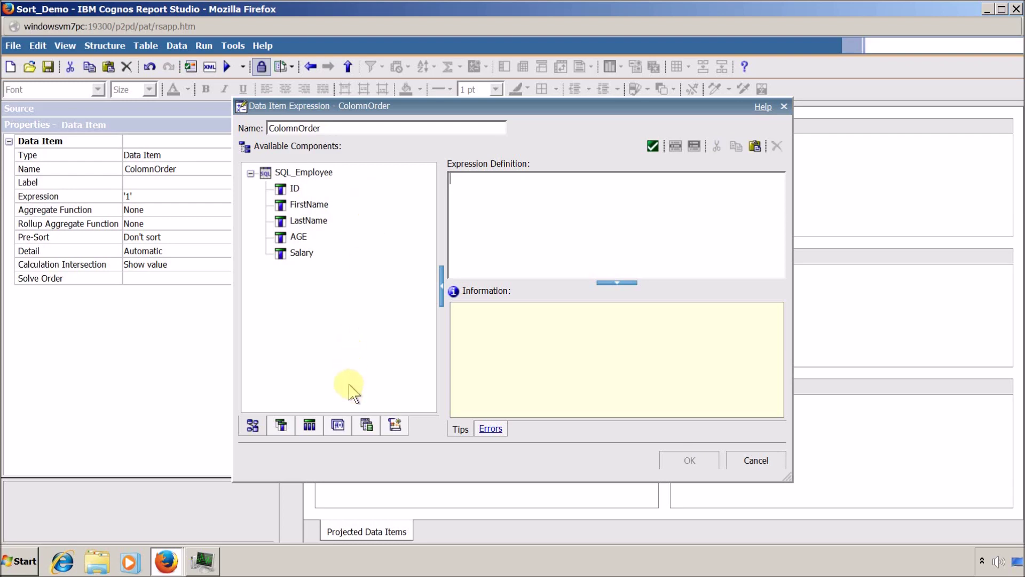
Begin the ColomnOrder expression with CASE ?p_Sort?, inserting the existing p_Sort parameter
click(366, 423)
drag(288, 172, 548, 223)
key(Home)
text(case)
key(BackSpace)
key(BackSpace)
key(BackSpace)
key(BackSpace)
key(BackSpace)
text(CASE)
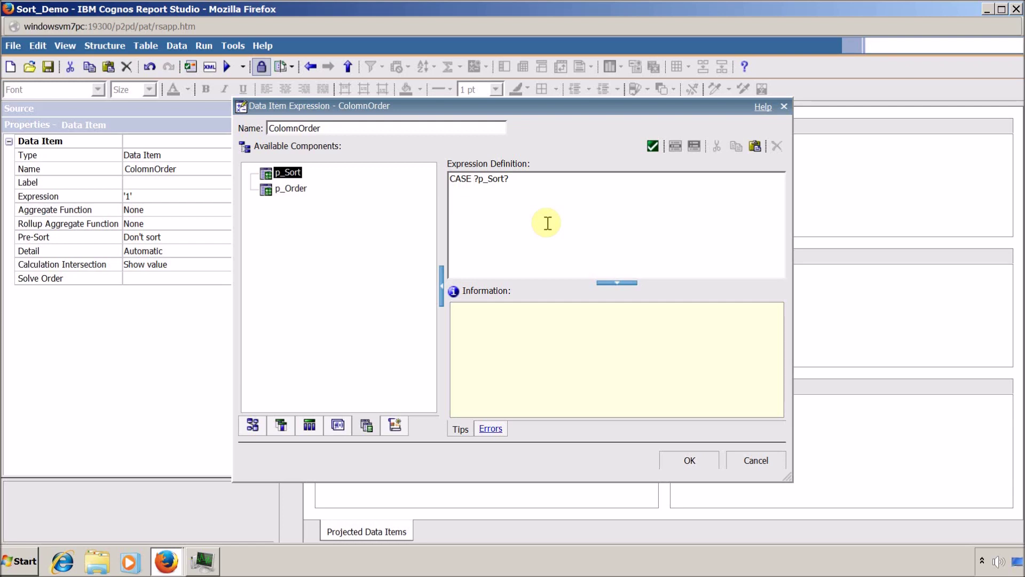
Add the line WHEN '1' THEN [ID] to the CASE expression, using the query's ID data item
key(Return)
text(WHEN '1' THEN)
click(281, 425)
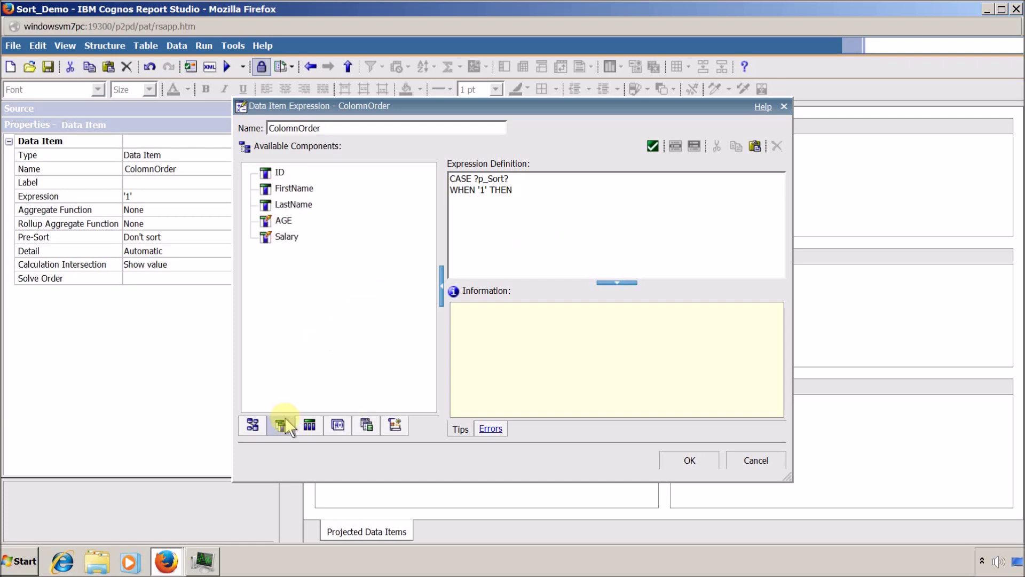
click(280, 171)
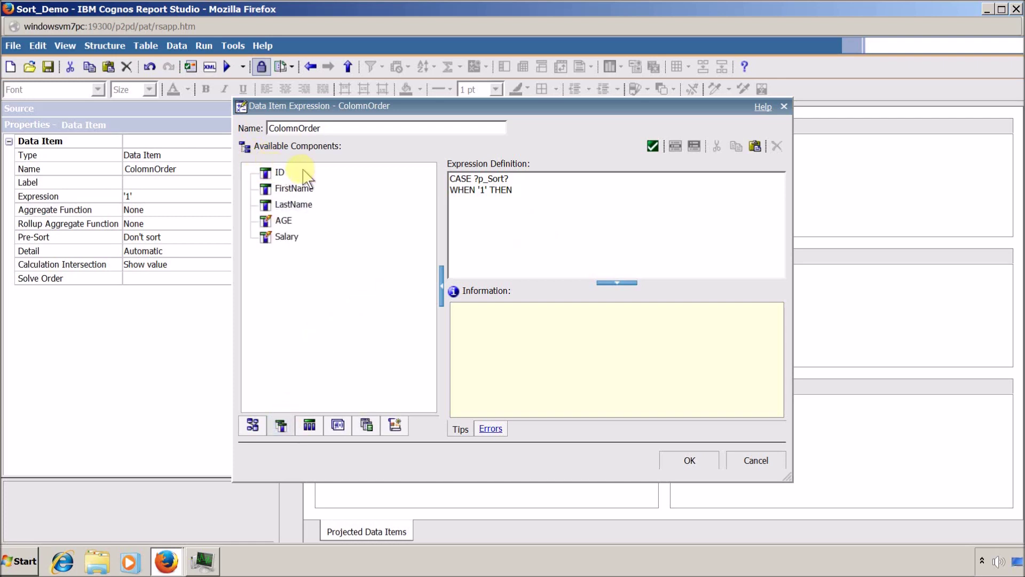
drag(285, 170, 541, 192)
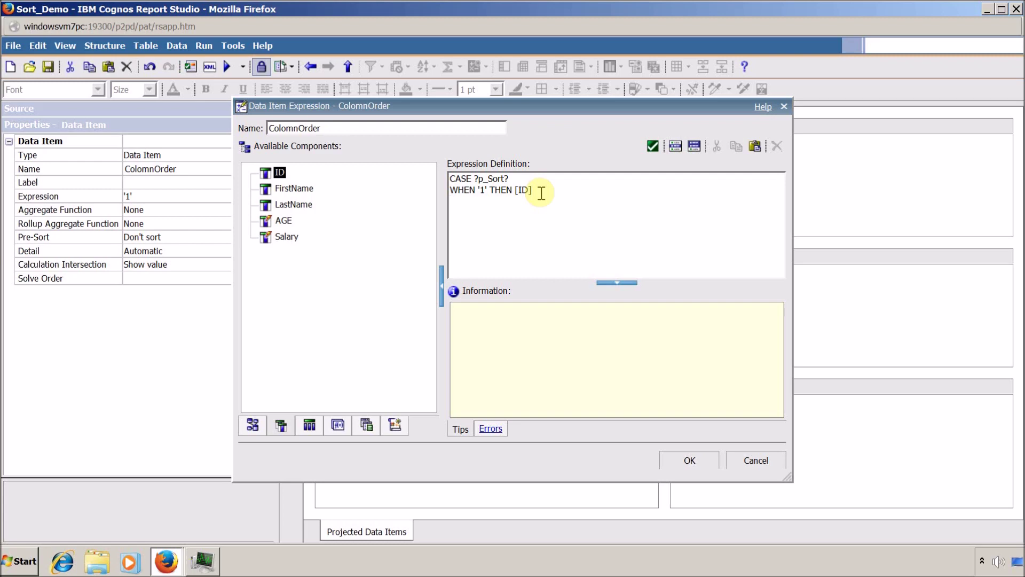
Duplicate the WHEN '1' THEN [ID] line four times on separate lines below it
triple_click(541, 192)
key(ctrl+c)
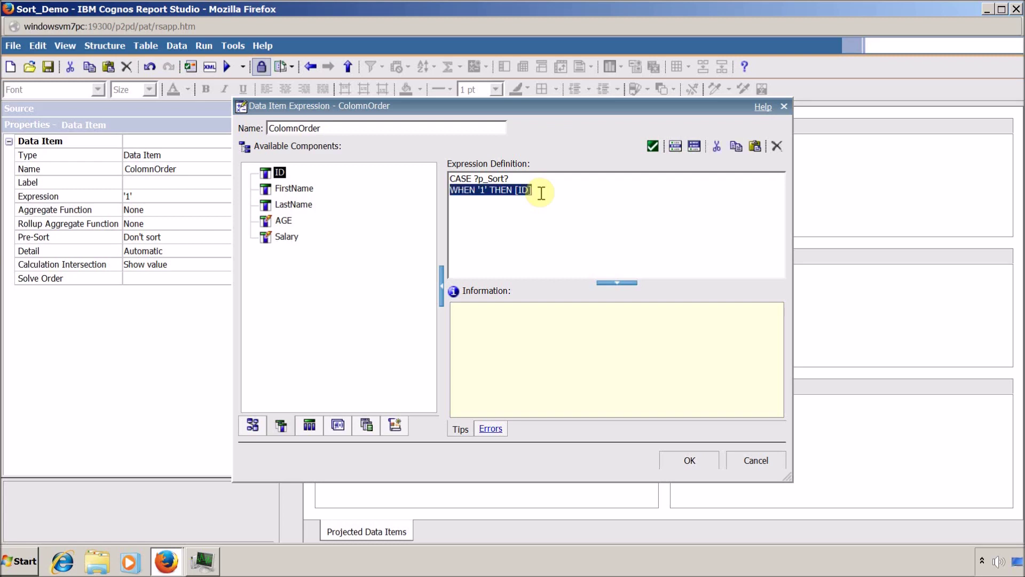
click(541, 193)
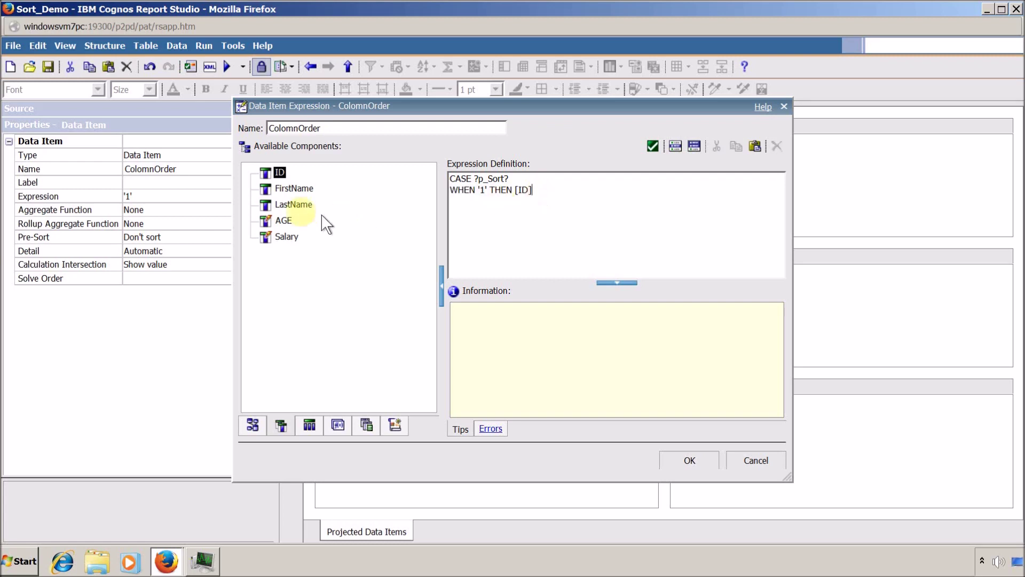
click(675, 183)
key(Return)
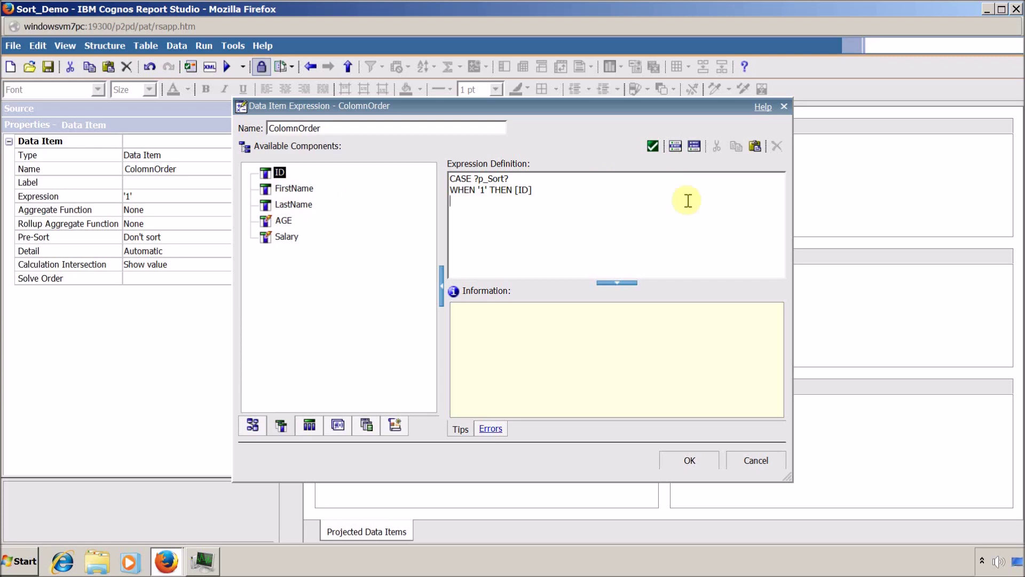
key(ctrl+v)
key(Return)
key(ctrl+v)
key(Return)
key(ctrl+v)
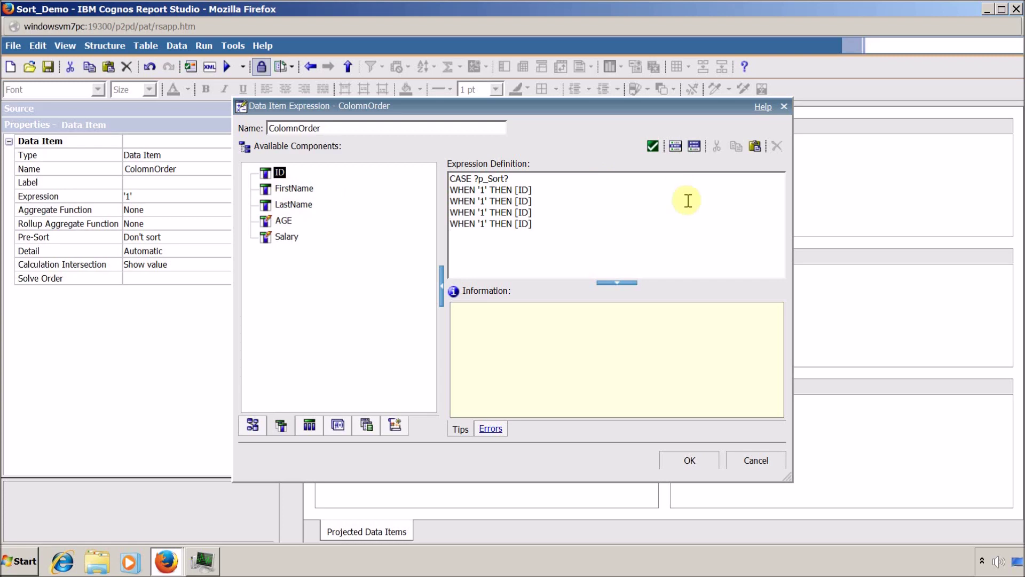
key(Return)
key(ctrl+v)
Renumber the four copied WHEN conditions as '2', '3', '4' and '5'
key(Right)
key(BackSpace)
text(2)
key(Down)
key(BackSpace)
text(3)
key(BackSpace)
text(4)
key(Down)
key(BackSpace)
text(5)
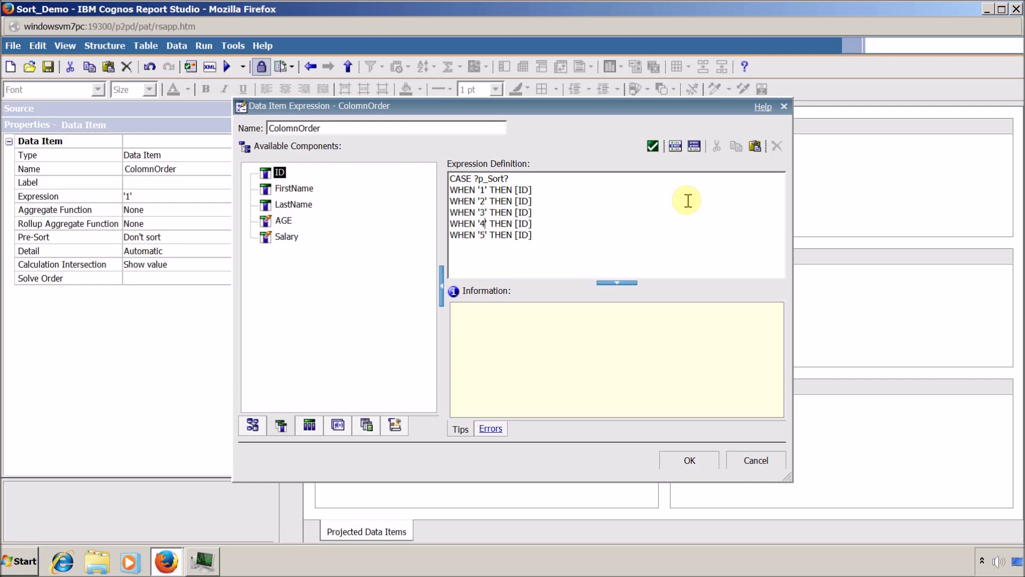
Replace [ID] with the FirstName data item in the WHEN '2' line
key(Up)
key(Up)
key(Up)
key(shift+Left)
key(shift+Left)
key(shift+Left)
key(shift+Left)
key(BackSpace)
drag(284, 189, 515, 206)
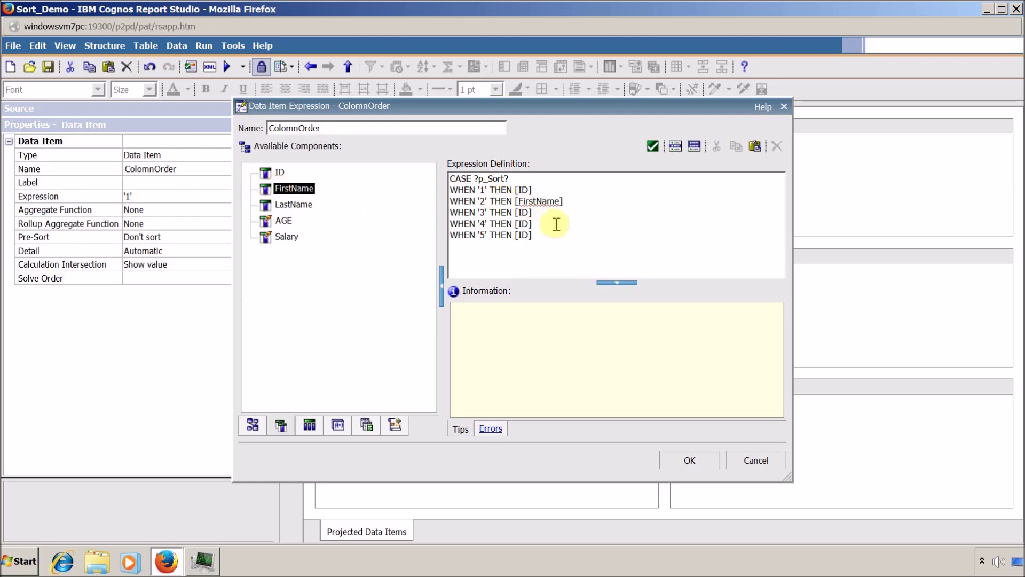
Change the results of the WHEN '3', '4' and '5' lines to [LastName], [AGE] and [Salary]
key(Down)
key(BackSpace)
key(BackSpace)
key(BackSpace)
text(LastName)
key(Down)
key(BackSpace)
key(BackSpace)
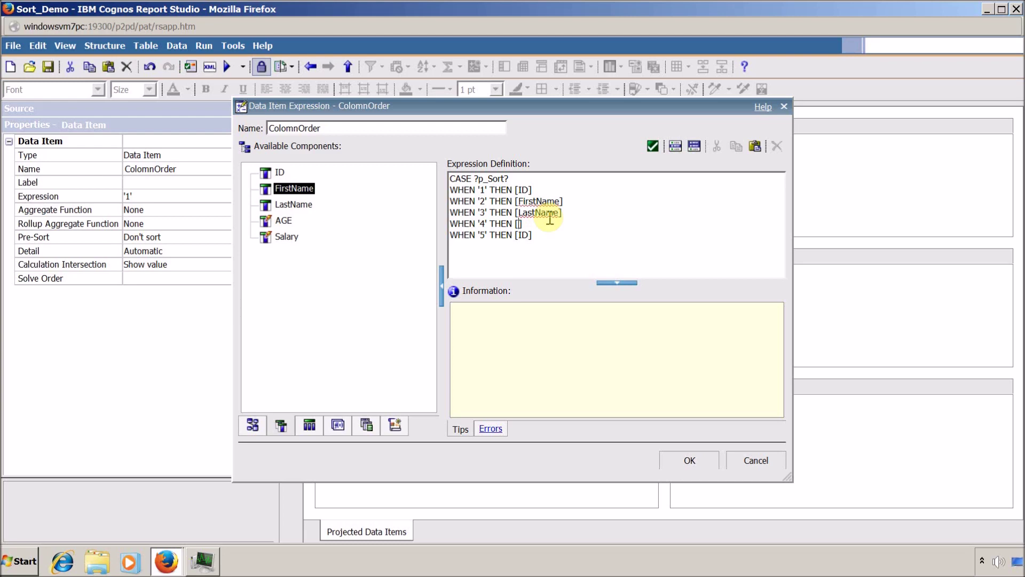
text(AGE)
key(Left)
key(BackSpace)
key(BackSpace)
text(Salary)
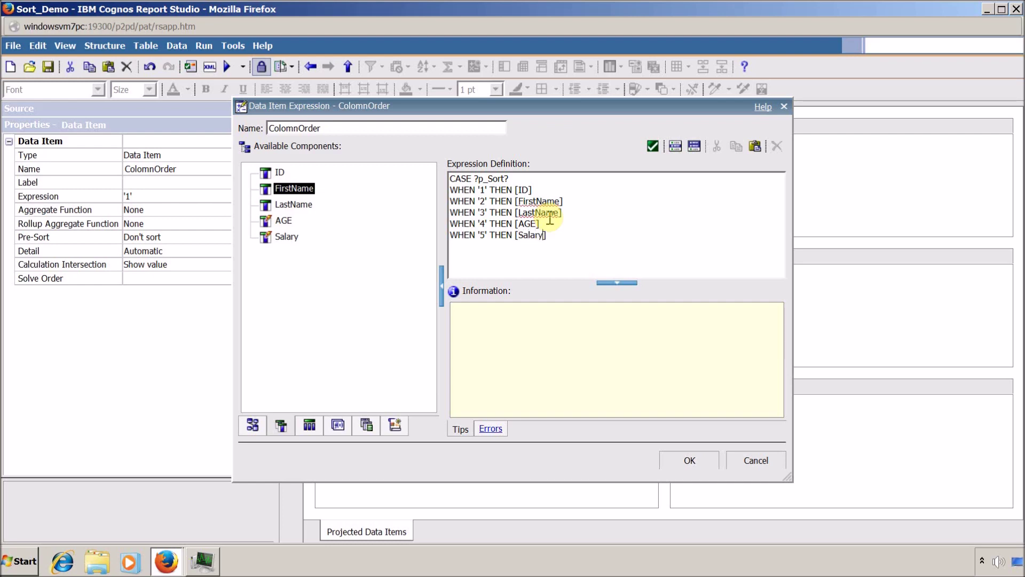
Close the CASE expression with END on a new line and apply it to the ColomnOrder data item
key(Return)
text(END)
key(ctrl+a)
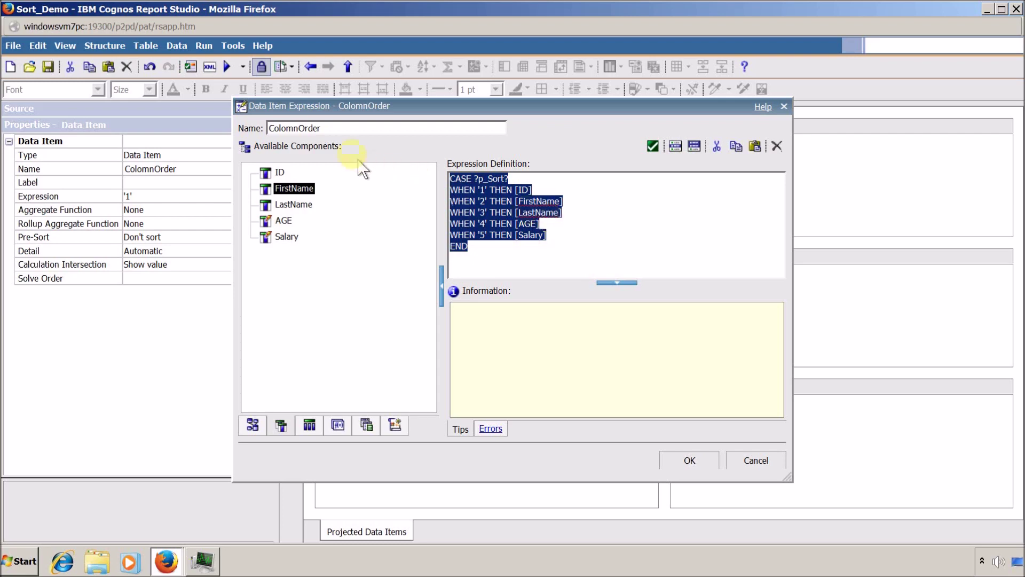
click(689, 462)
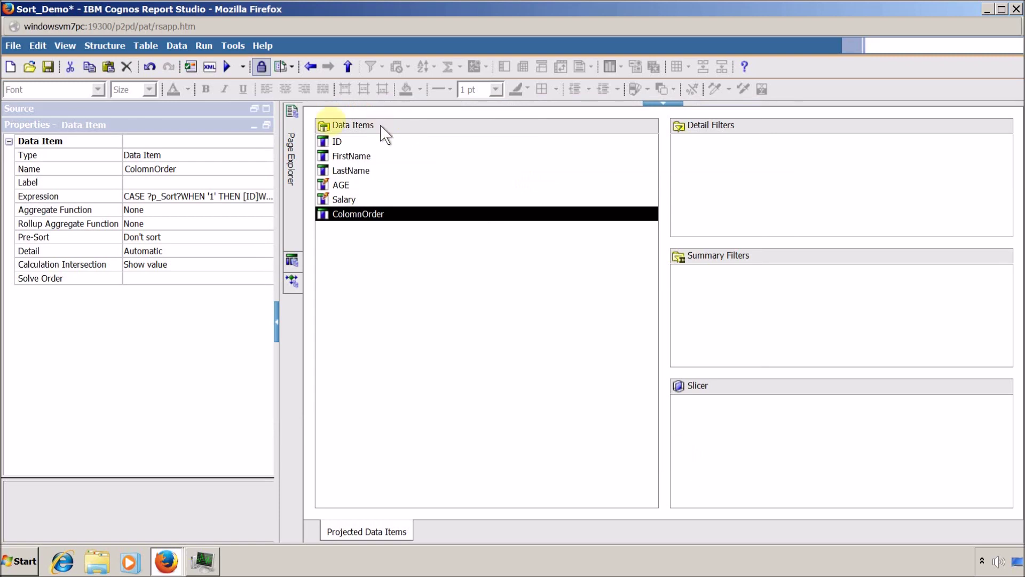
Save the Sort_Demo report and run it sorted by ID with Sorting Order set to Asc
mouse_move(300, 133)
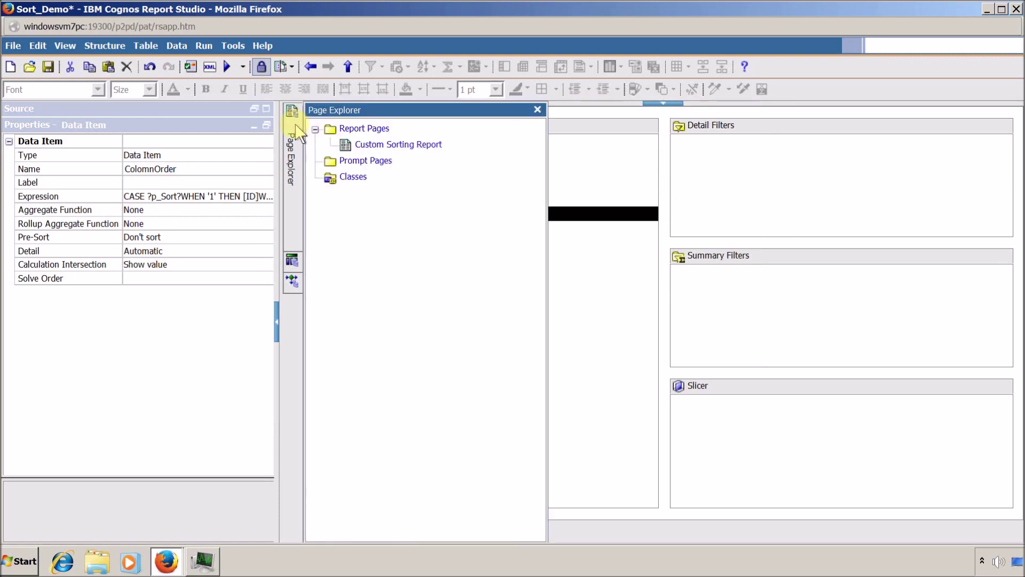
click(50, 67)
click(227, 66)
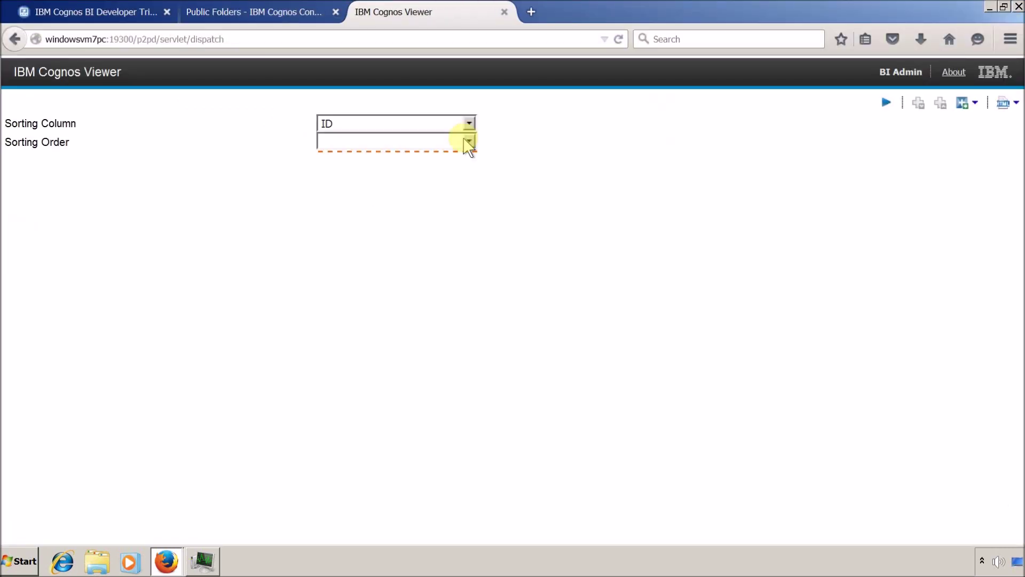
click(469, 142)
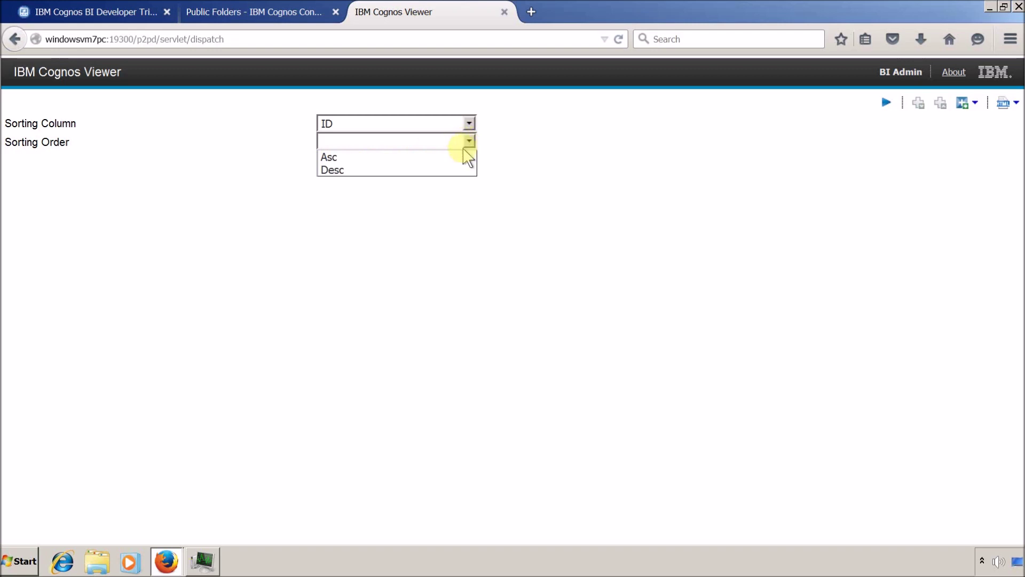
click(463, 156)
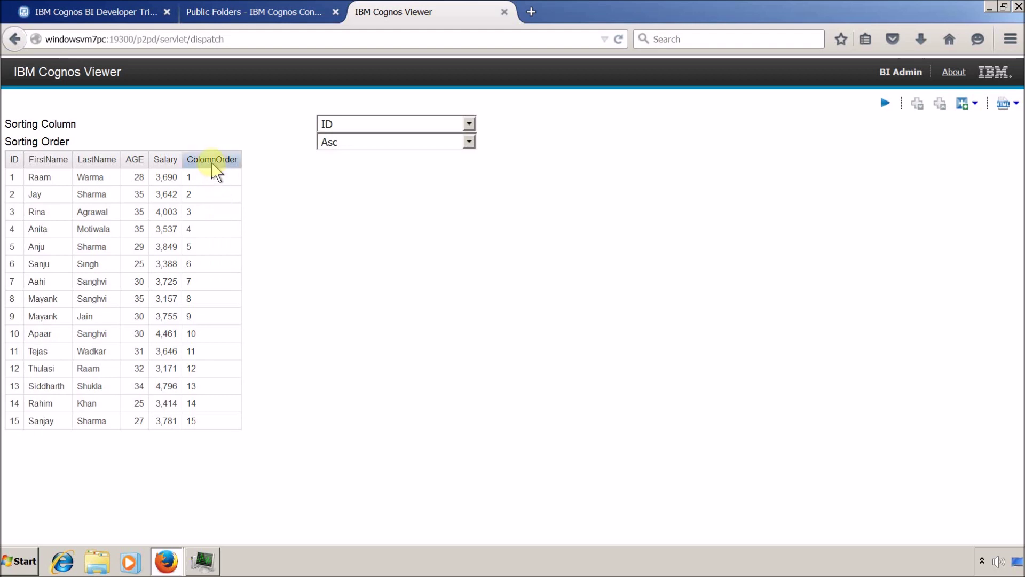
Back in Report Studio, open the Custom Sorting Report page and set Box Type to None for the first list's ColomnOrder column body
key(alt+Tab)
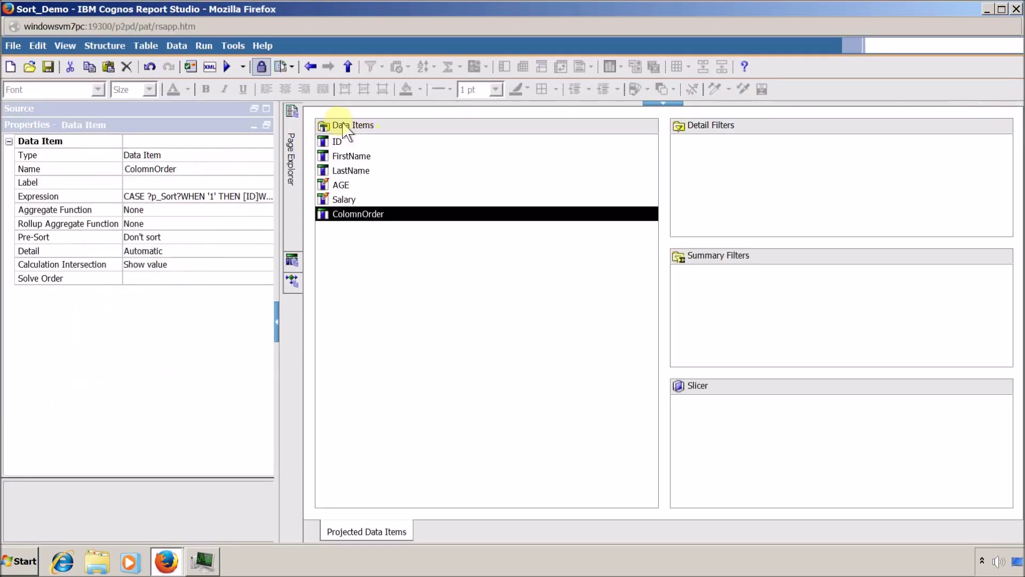
mouse_move(302, 129)
click(342, 143)
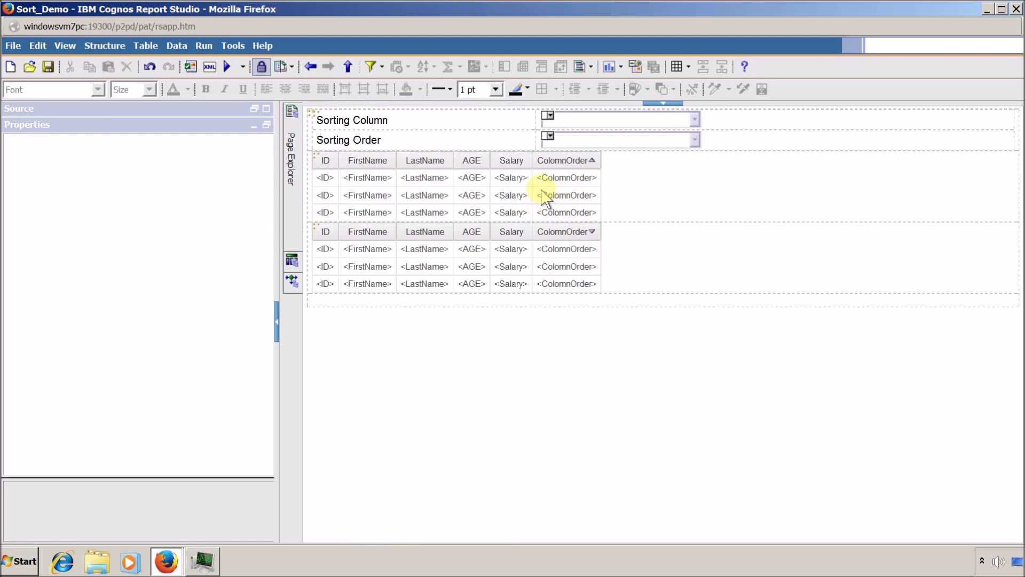
click(543, 193)
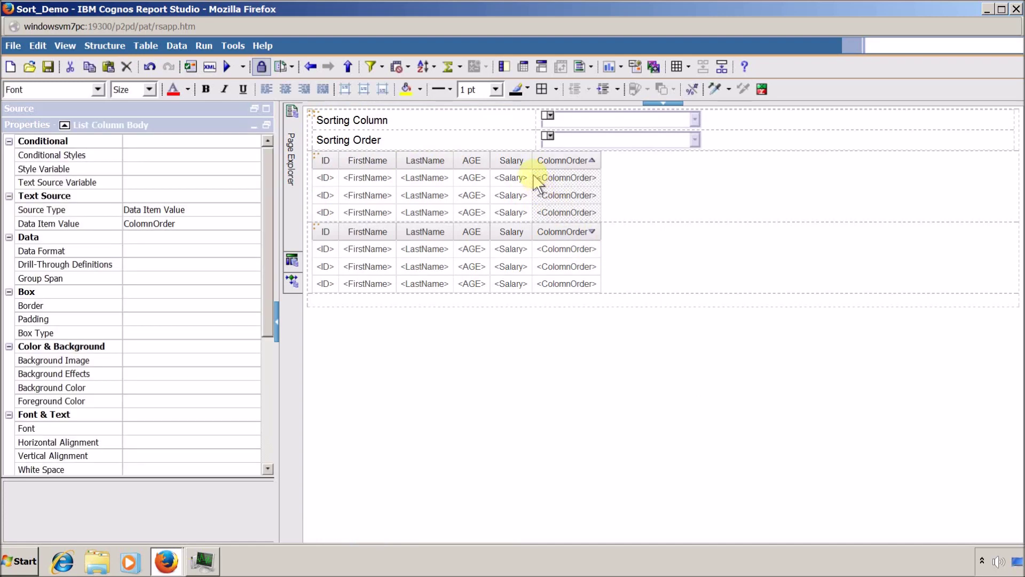
click(264, 242)
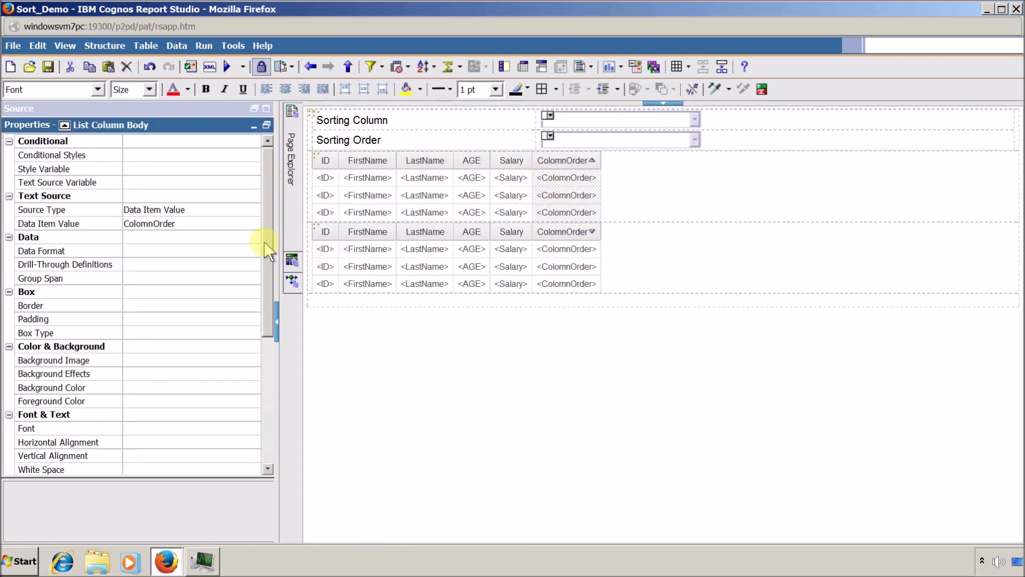
click(197, 334)
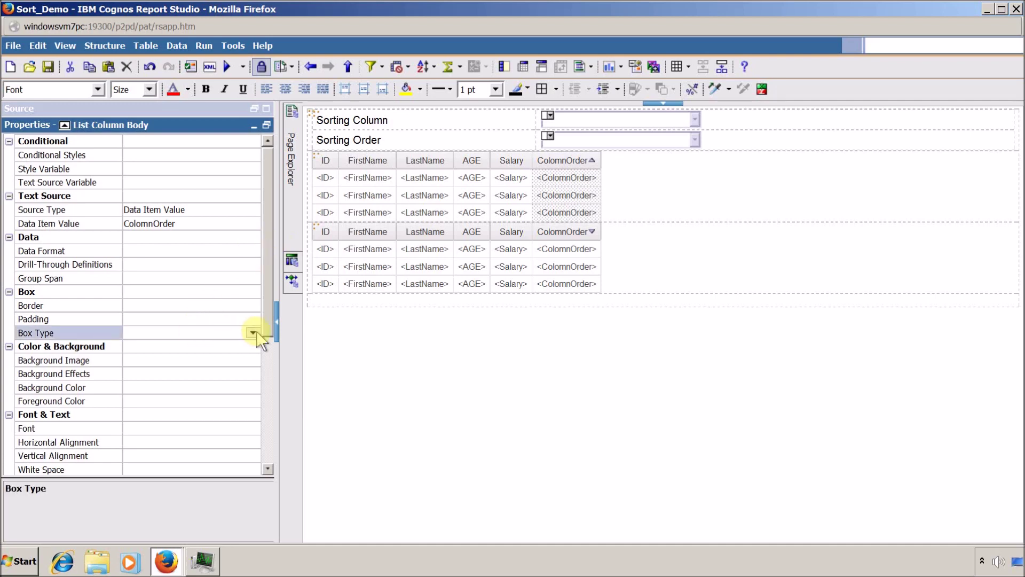
click(255, 332)
click(247, 356)
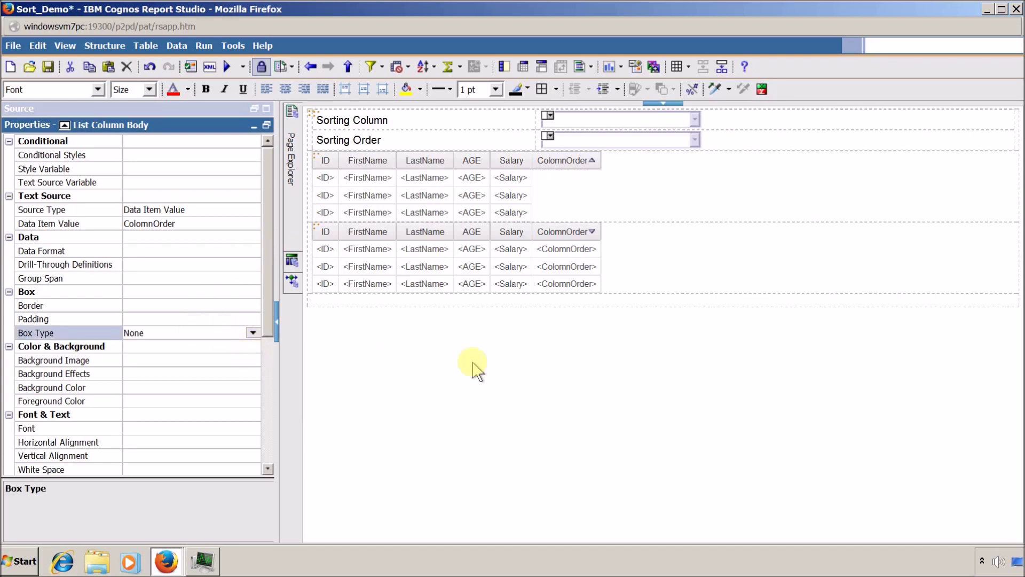
Set Box Type to None for the ColomnOrder column title in the first list
click(541, 170)
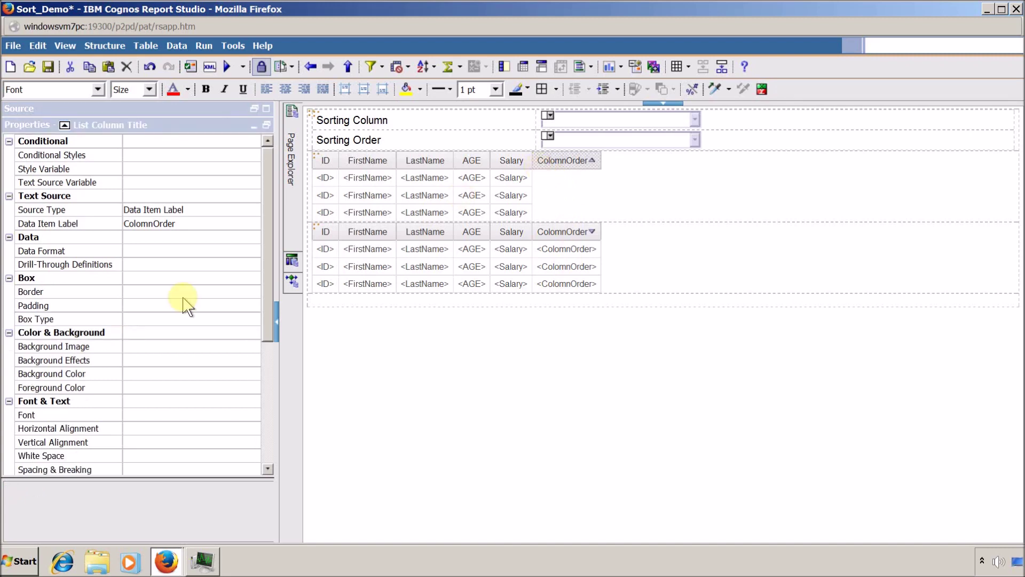
click(192, 319)
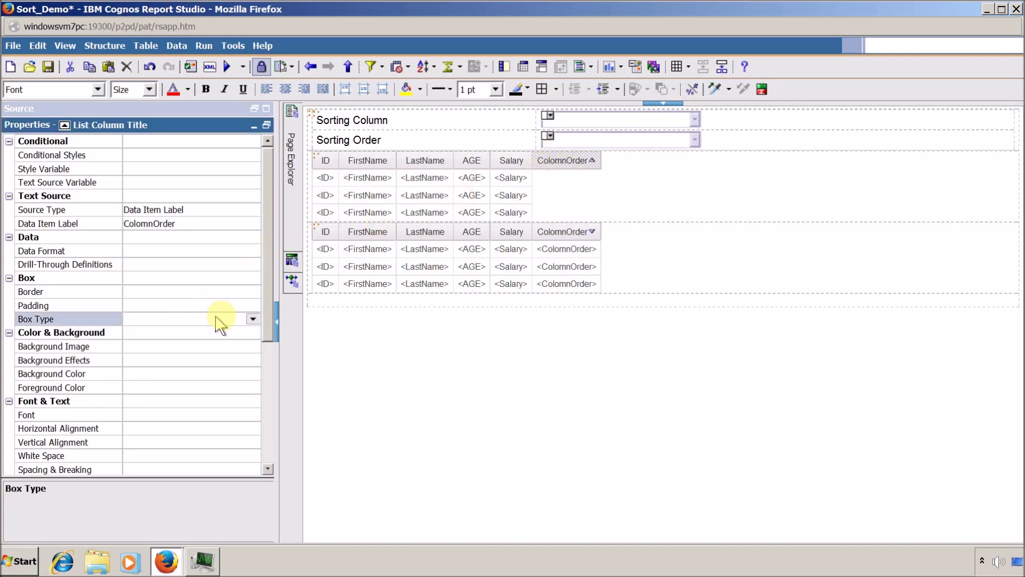
click(253, 319)
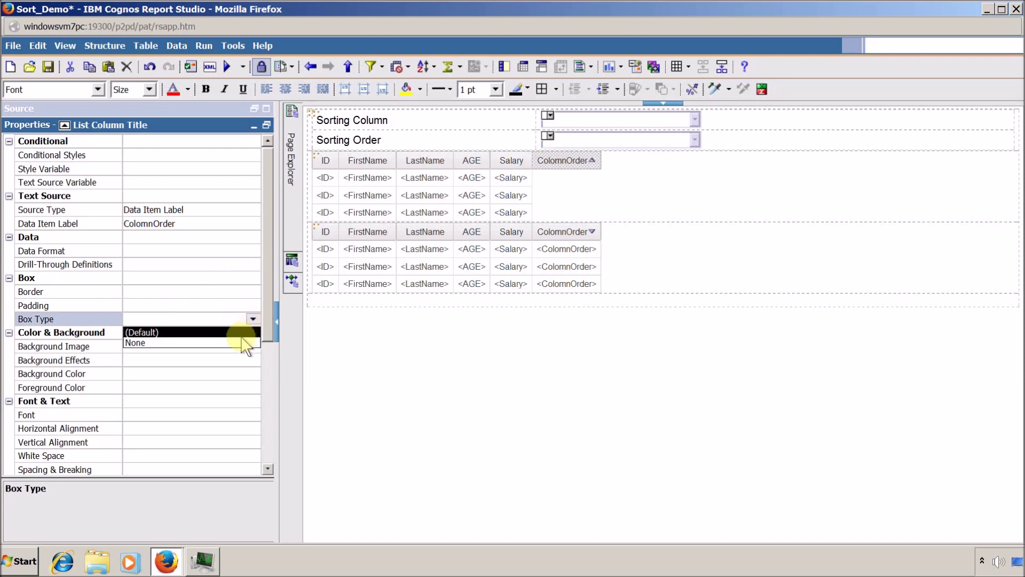
click(243, 341)
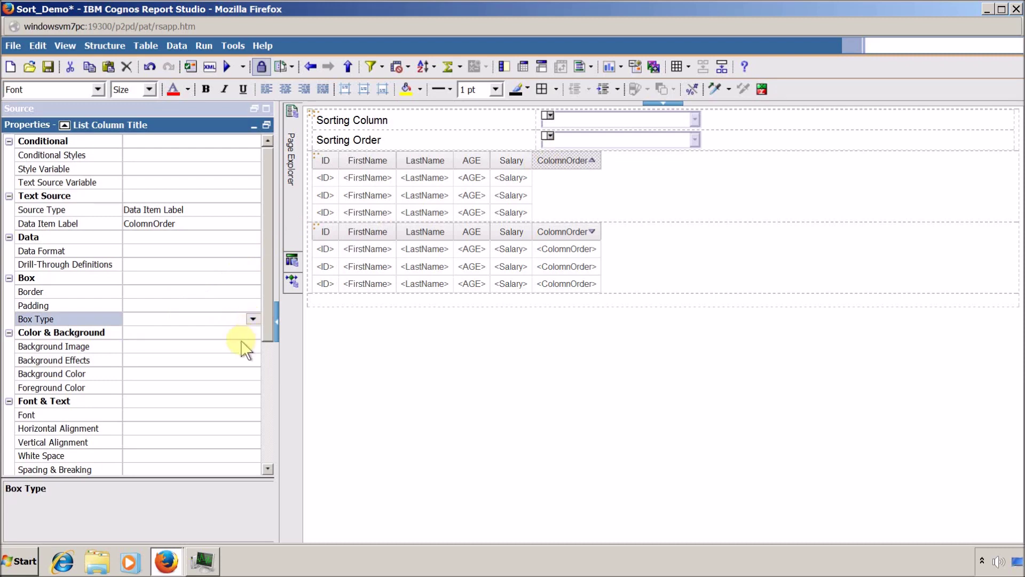
Set Box Type to None for both the ColomnOrder title and body in the second list, and save the report
click(540, 284)
ctrl+click(542, 237)
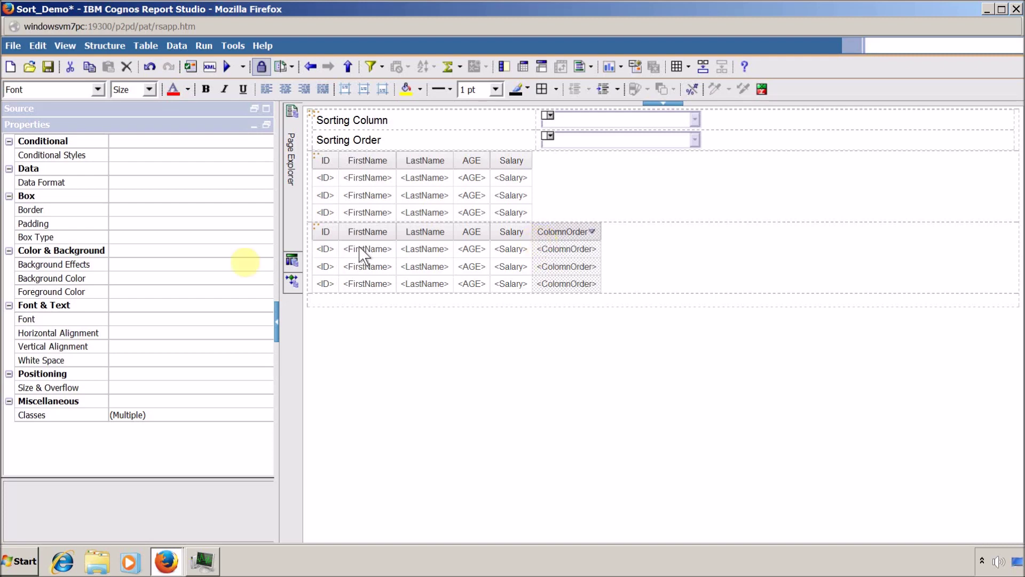
click(179, 240)
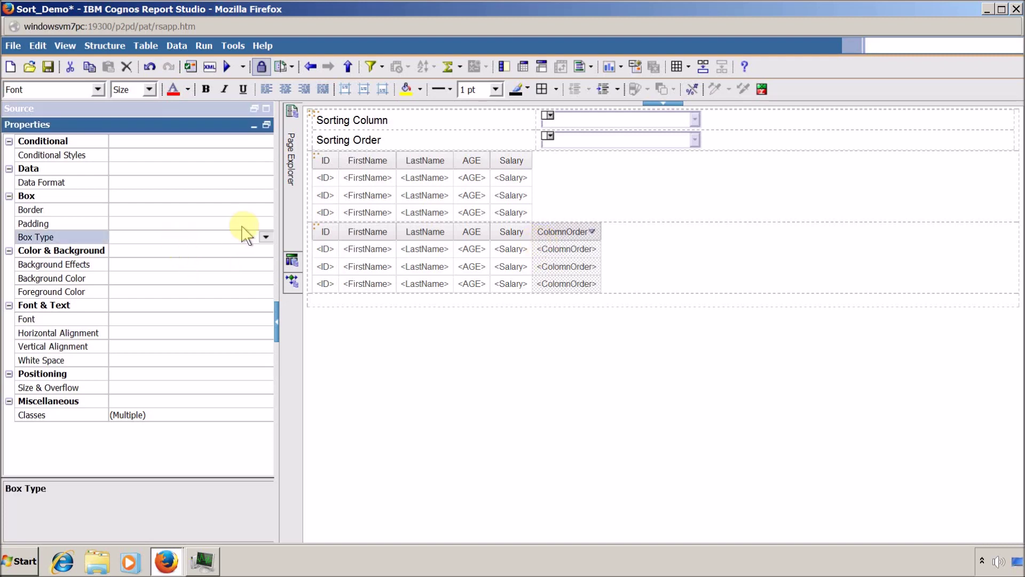
click(266, 237)
click(244, 262)
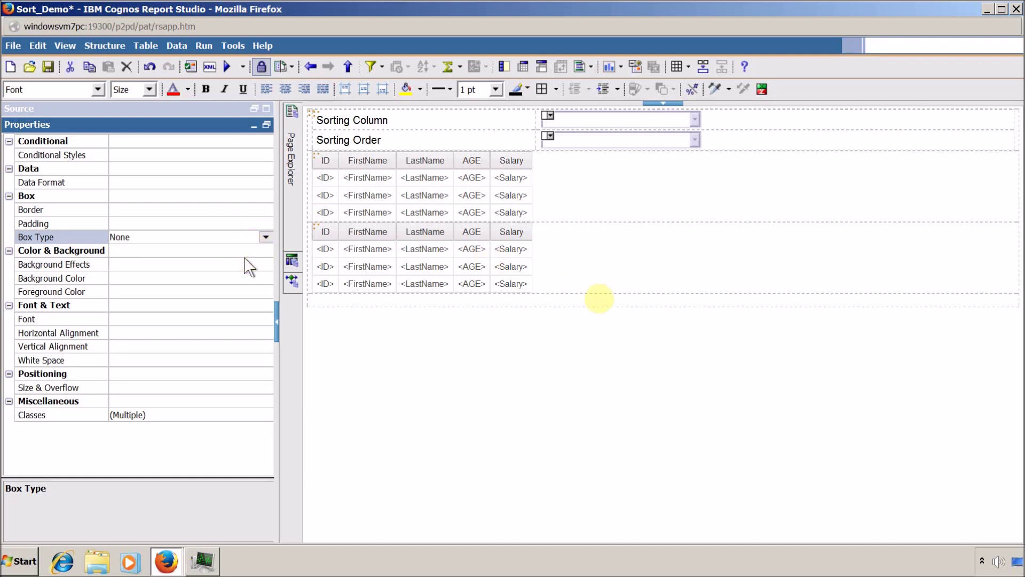
click(48, 67)
Add 1 as the default selection of the Sorting Order value prompt
click(605, 142)
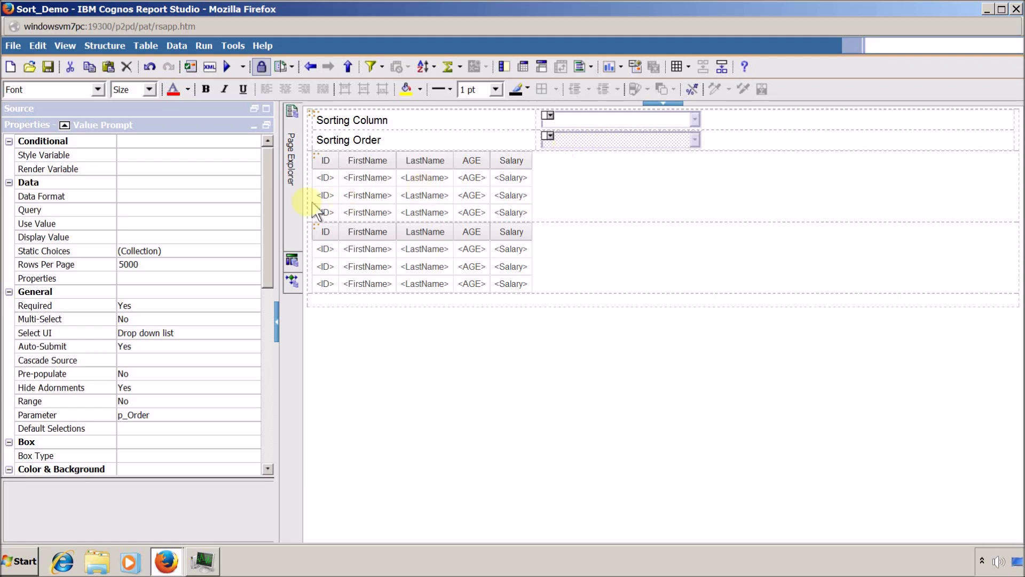
drag(267, 210, 266, 246)
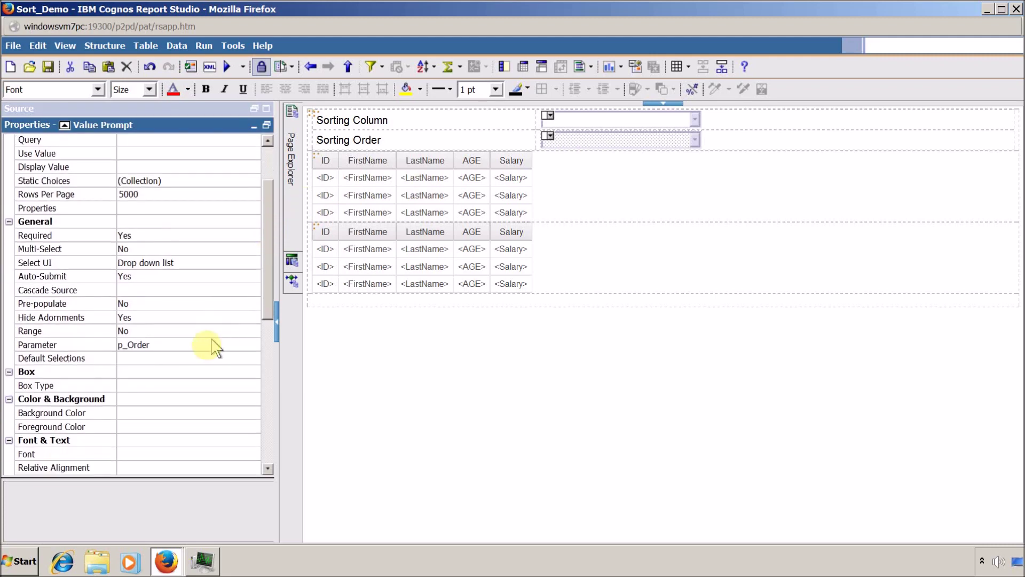
click(210, 359)
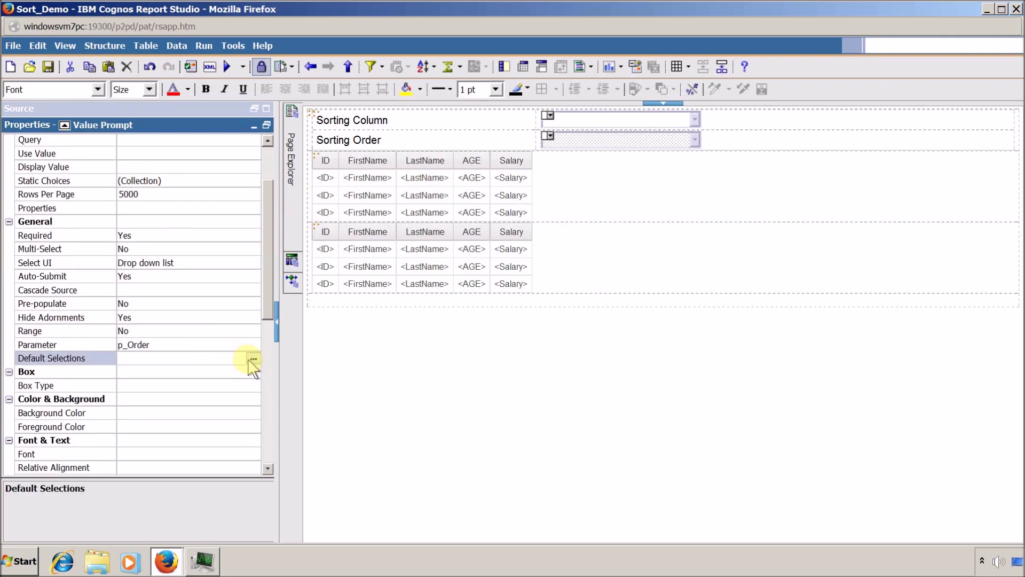
click(252, 359)
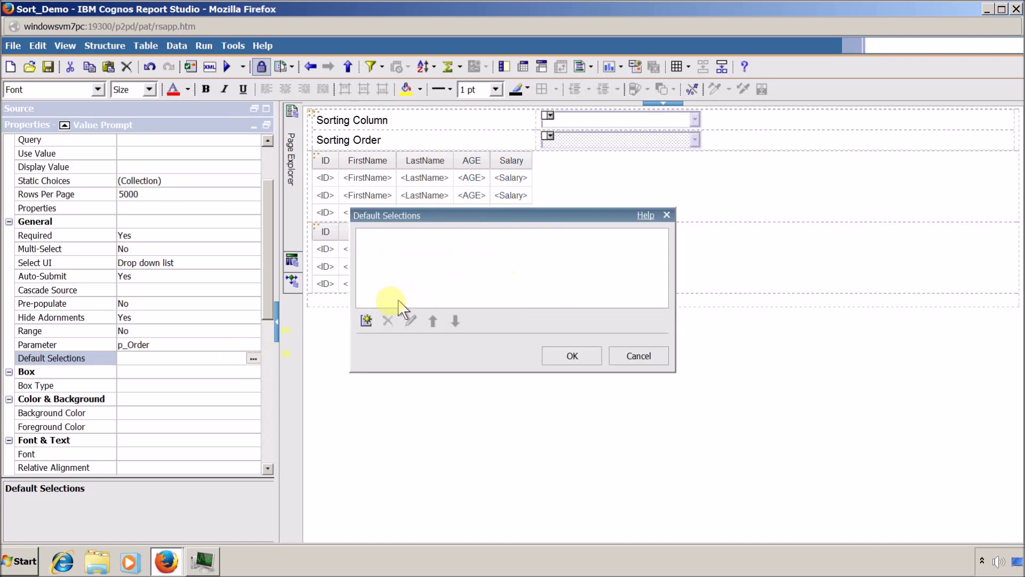
click(367, 320)
text(1)
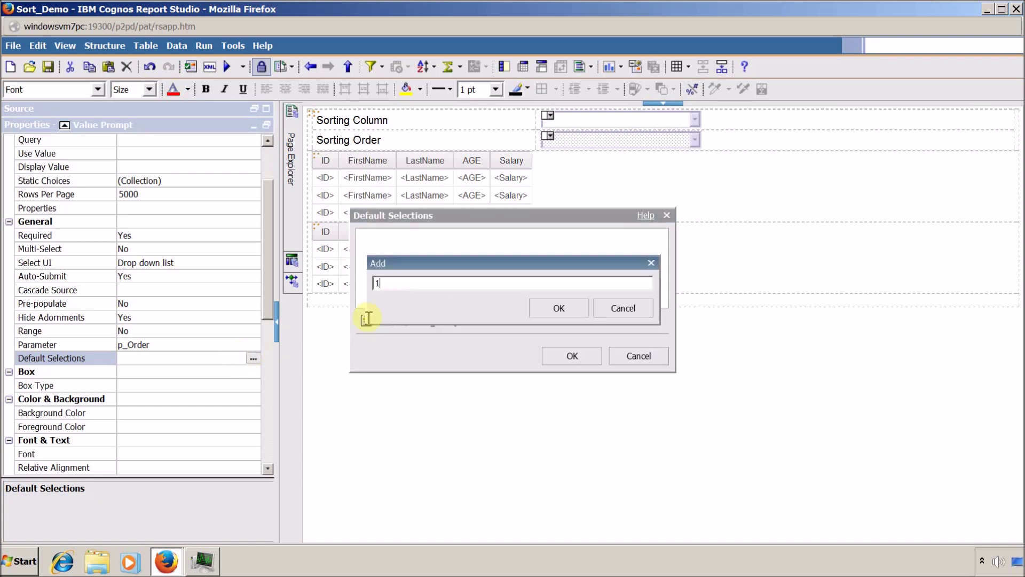
click(562, 307)
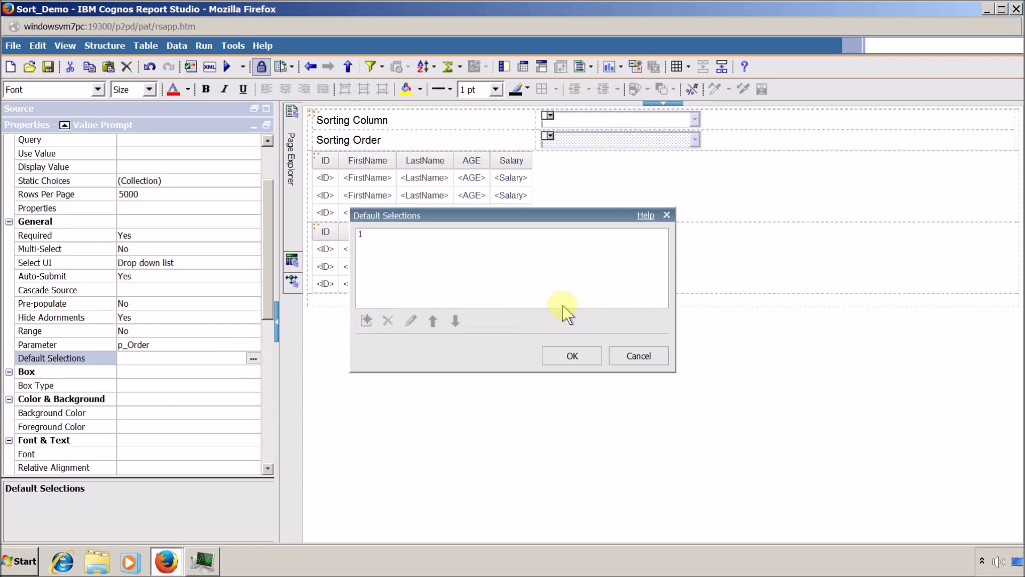
click(556, 358)
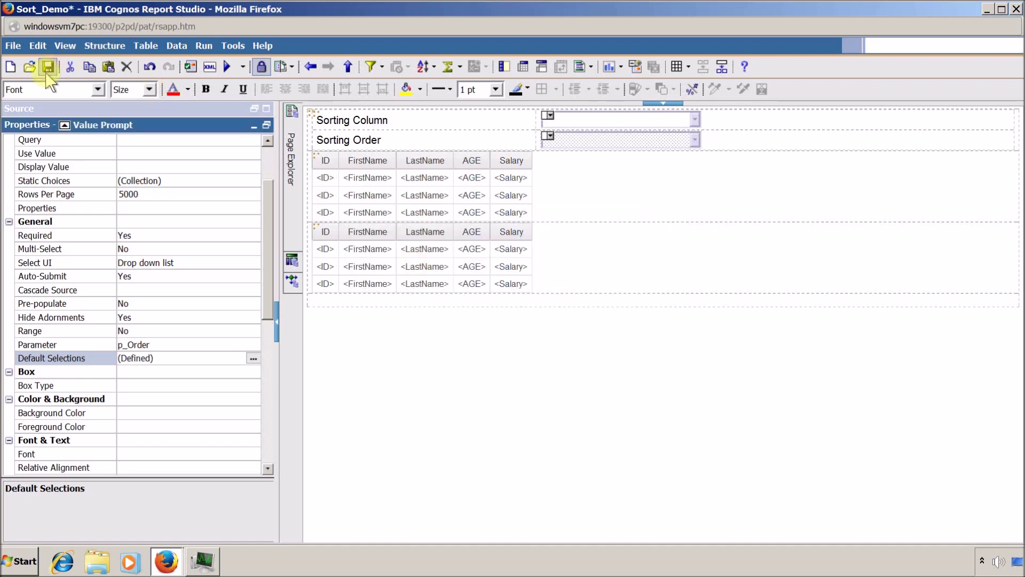
Save and run the report, and switch its Sorting Order to Desc
click(48, 68)
click(228, 66)
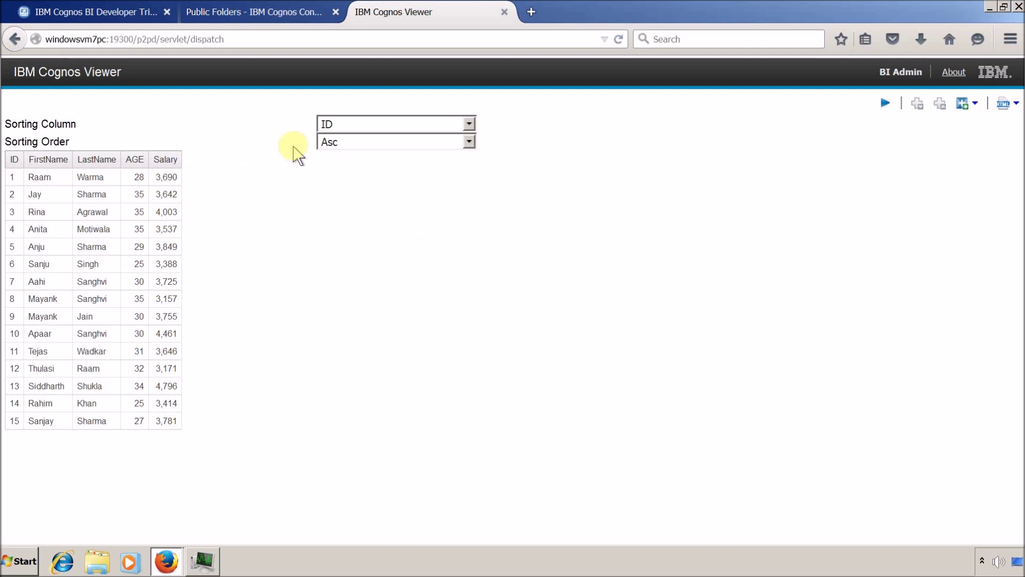
click(362, 142)
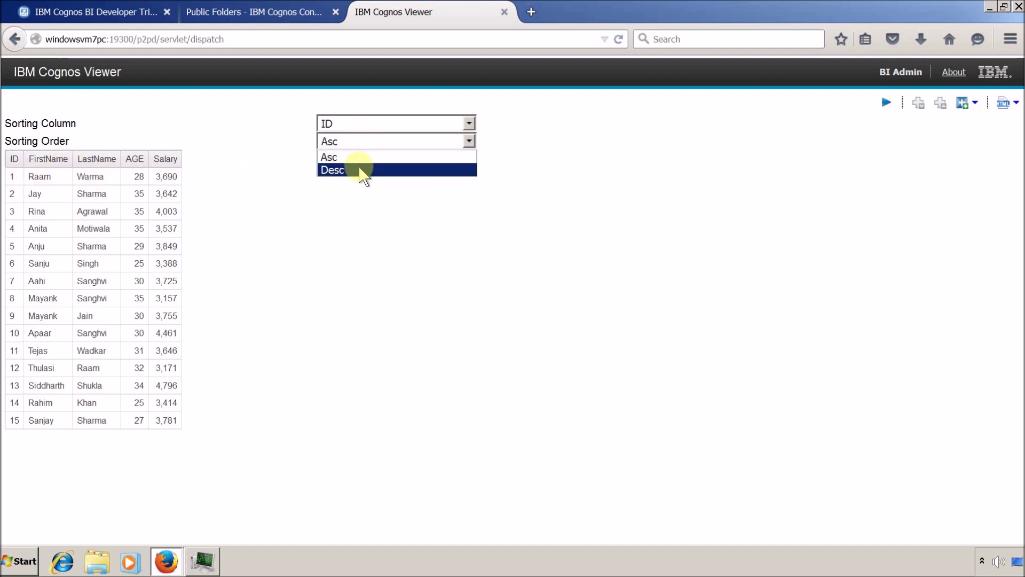
click(361, 169)
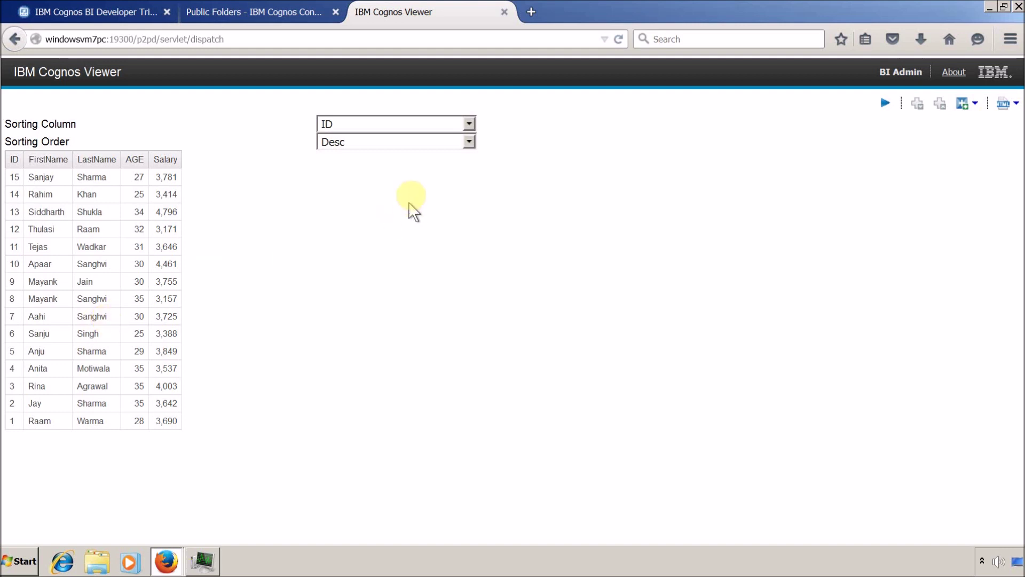
Test descending sorting by First Name, Last Name, Age and Salary in turn, and switch the Salary sort to Asc
click(468, 125)
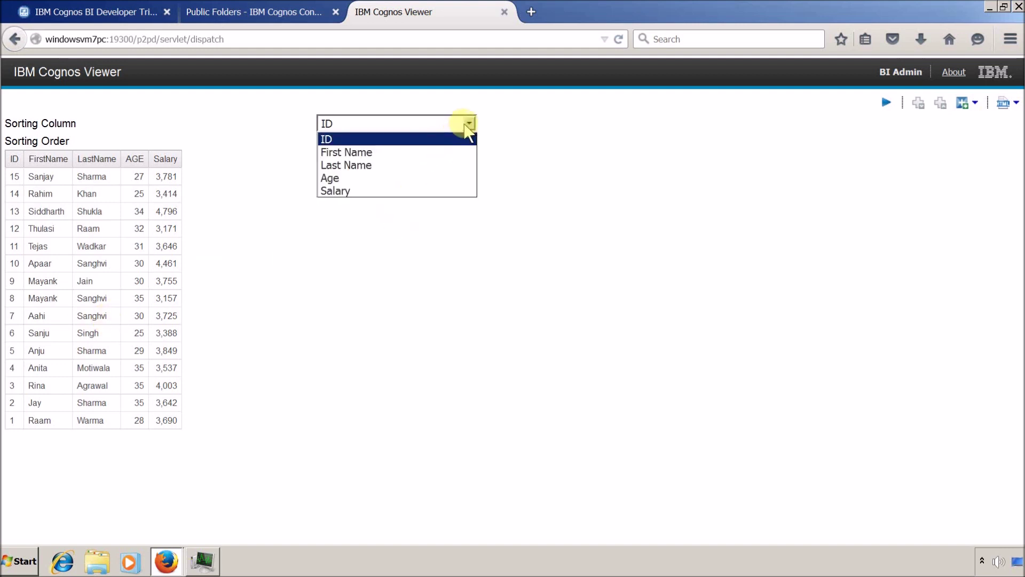
click(450, 152)
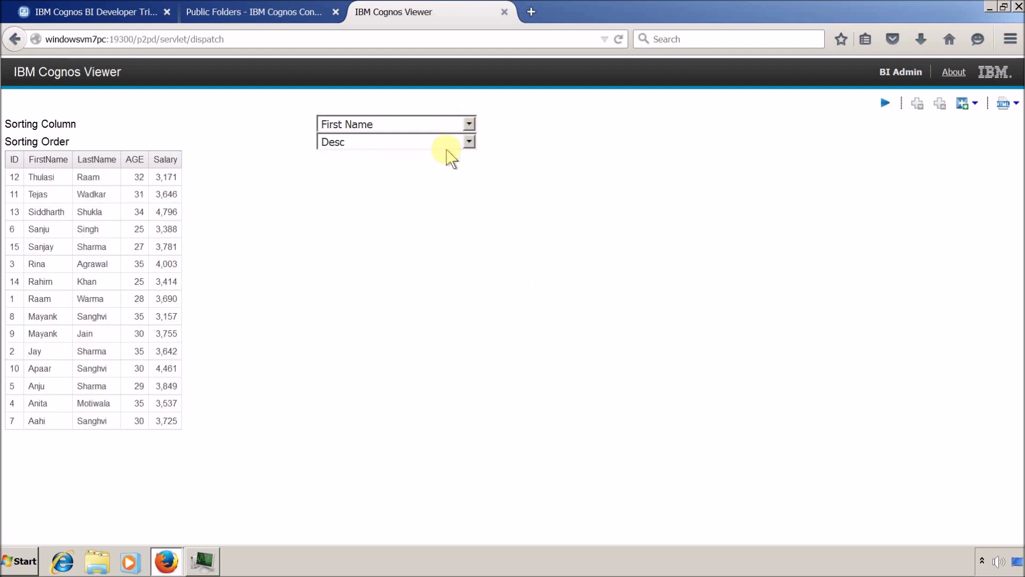
click(461, 123)
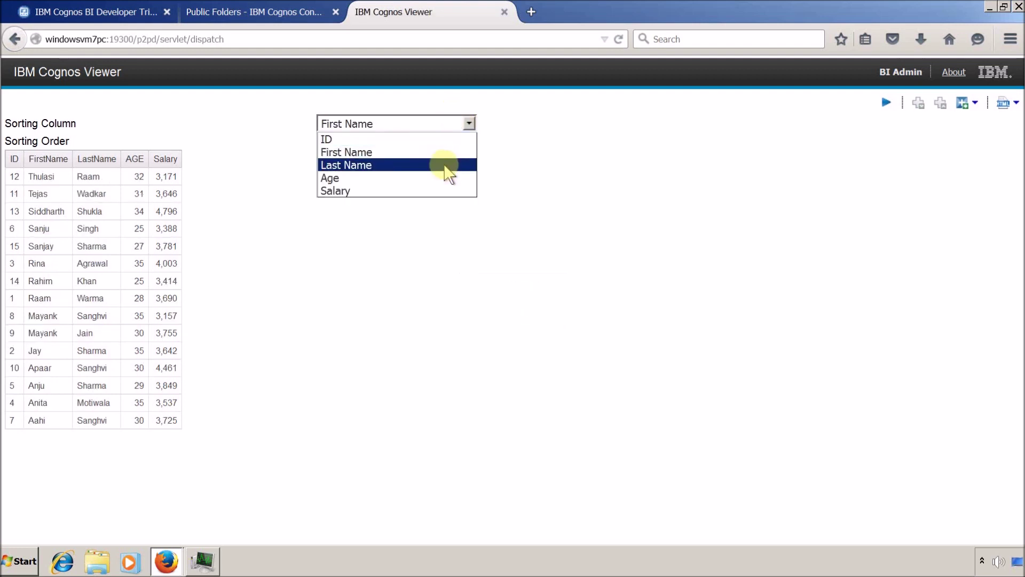
click(444, 164)
click(451, 128)
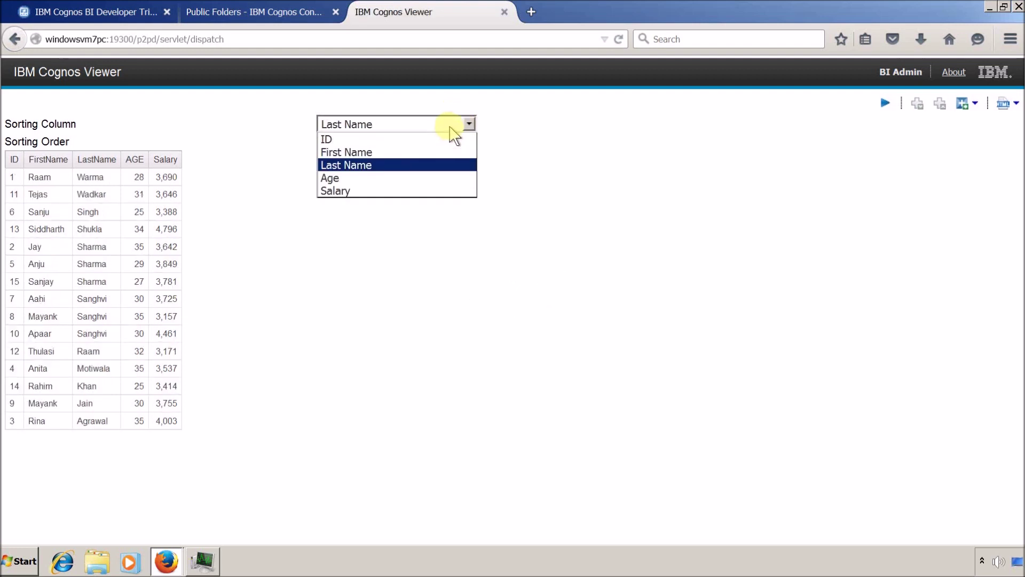
click(435, 178)
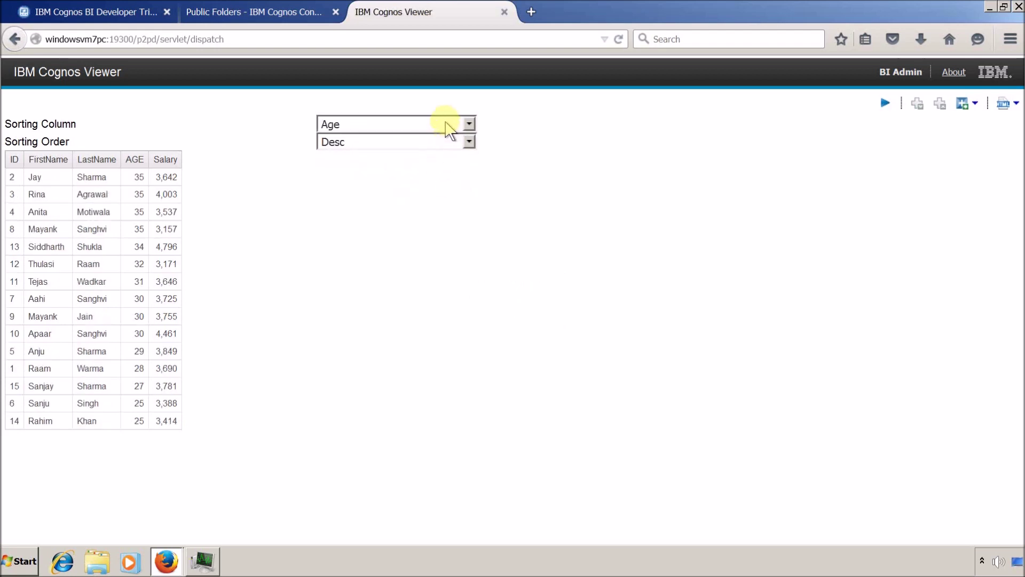
click(452, 123)
click(419, 191)
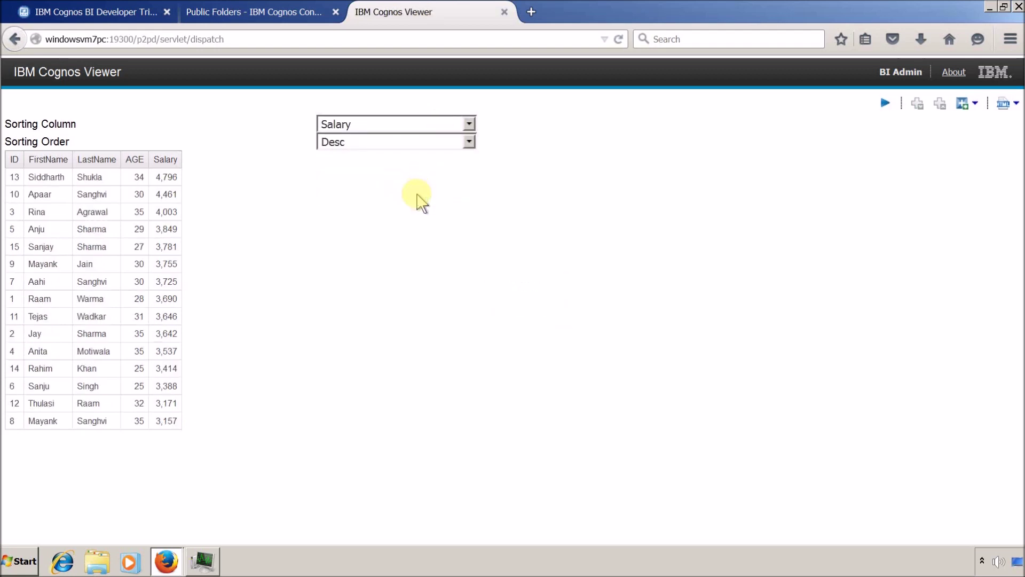
click(430, 142)
click(428, 159)
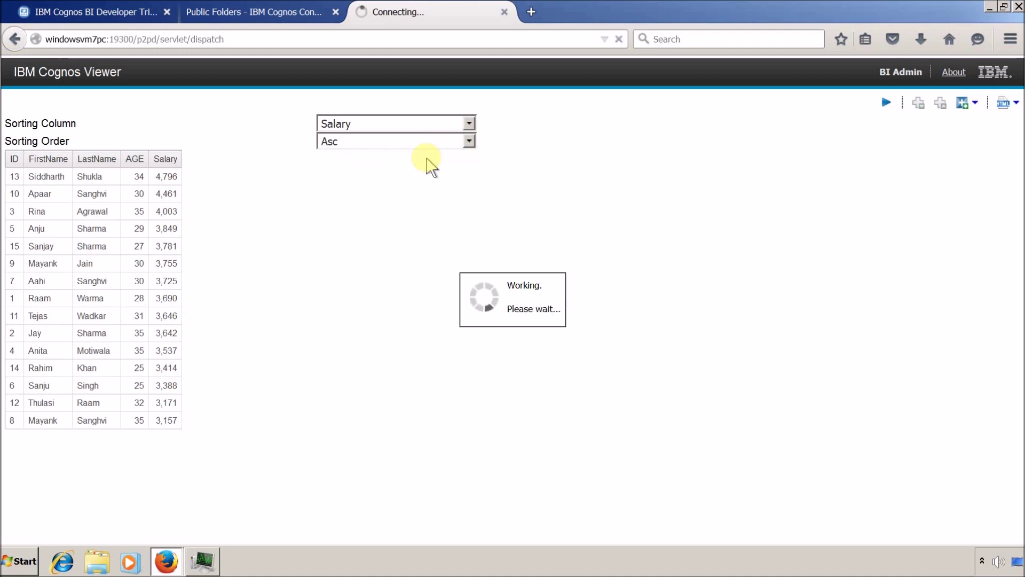